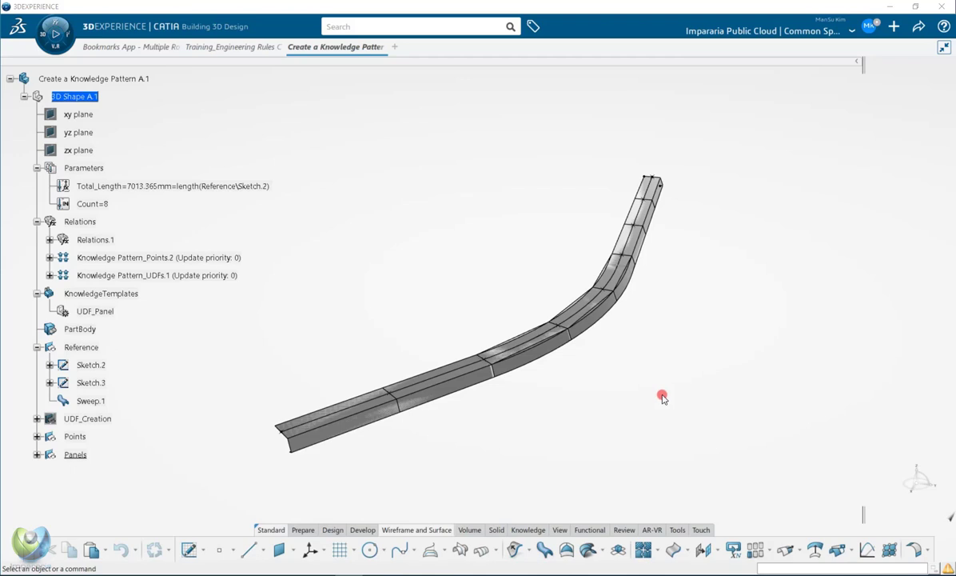
Hide the Points and Panels geometrical sets so only the reference geometry remains displayed.
mouse_move(540, 394)
middle_mouse_down()
mouse_move(583, 335)
mouse_move(581, 309)
mouse_move(572, 376)
mouse_move(566, 387)
mouse_move(554, 379)
middle_mouse_up()
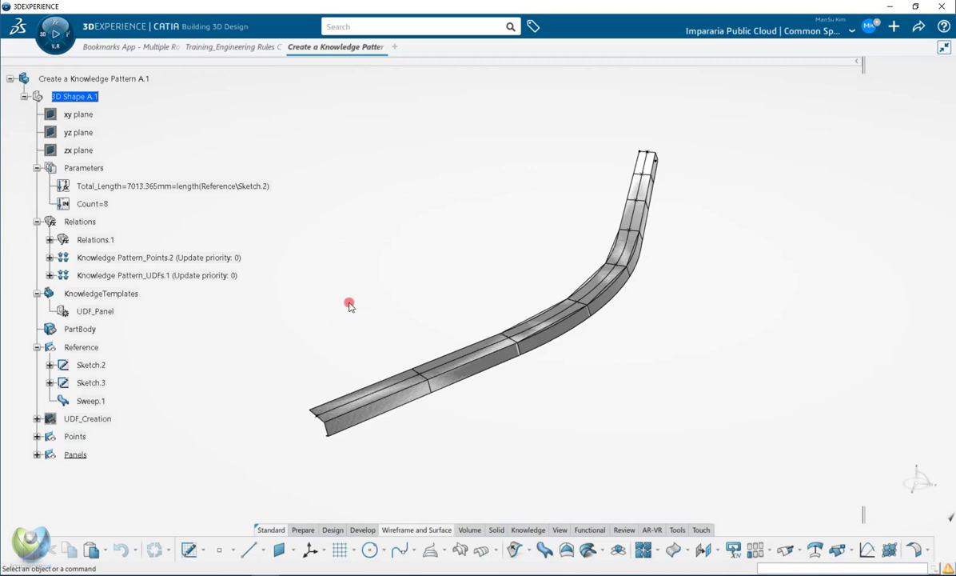
left_click(88, 349)
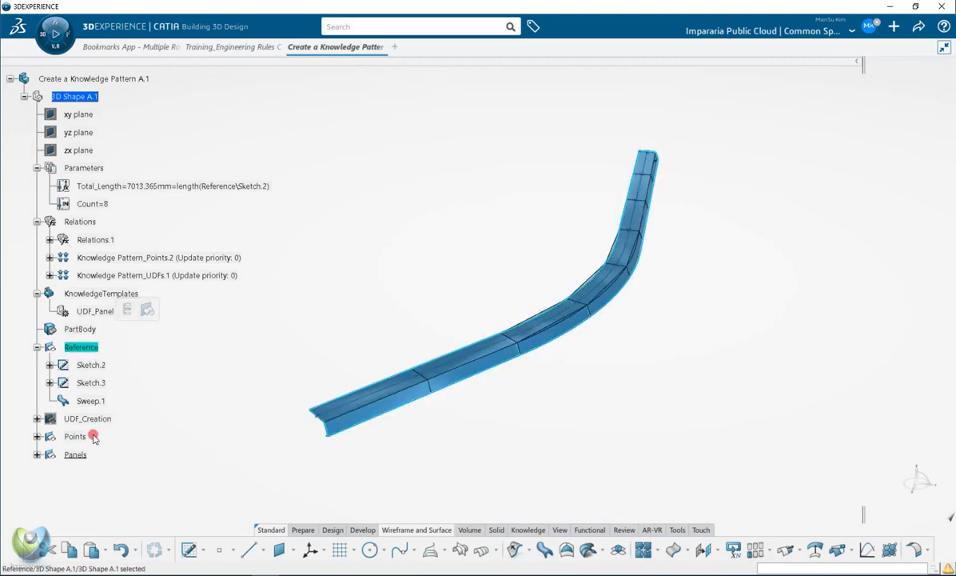
left_click(76, 435)
left_click(73, 455, "ctrl")
right_click(73, 454)
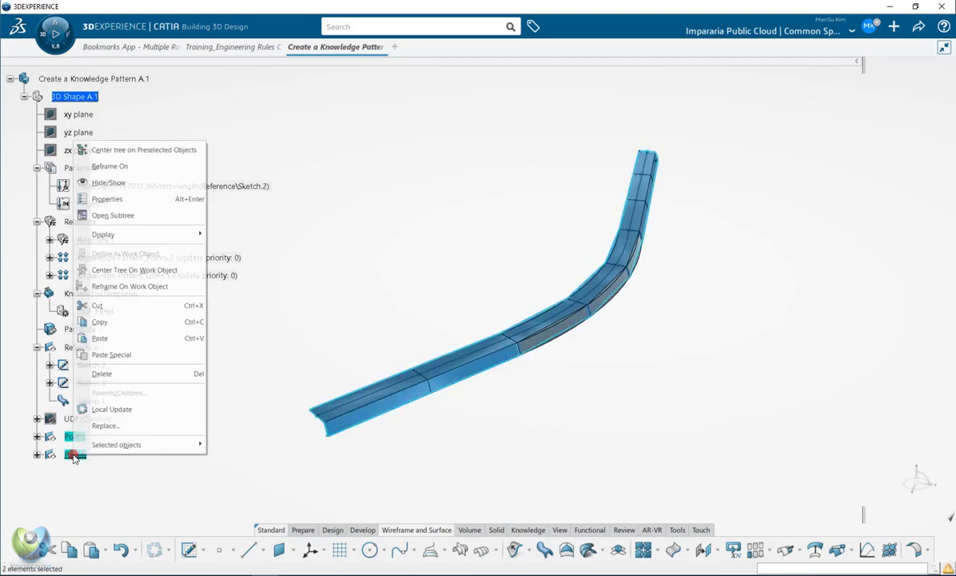
left_click(109, 183)
middle_click_drag(576, 381, 448, 386)
Examine the Reference set by highlighting its Sketch.2 guide curve, Sketch.3 profile and Sweep.1 surface.
left_click(70, 354)
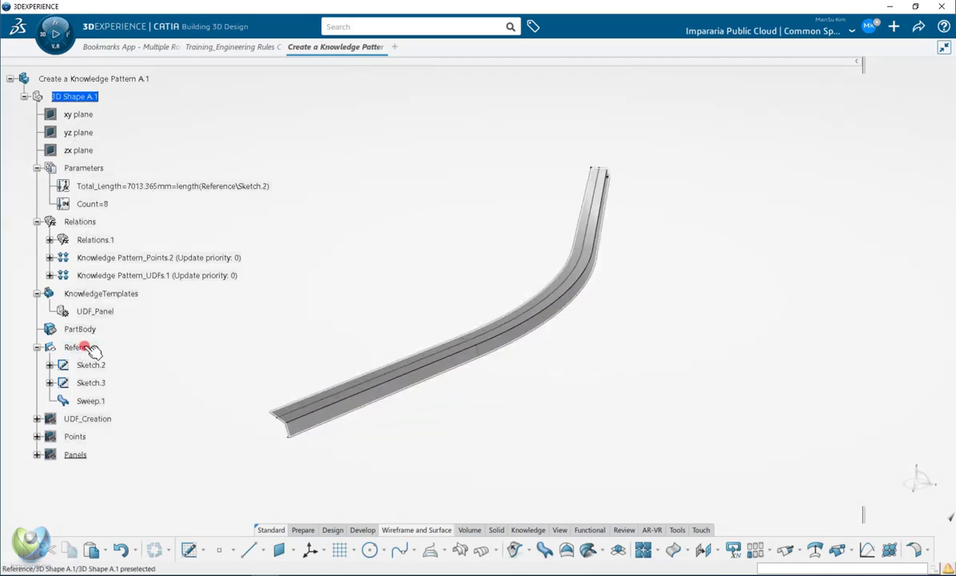
left_click(640, 391)
middle_click_drag(576, 379, 397, 345)
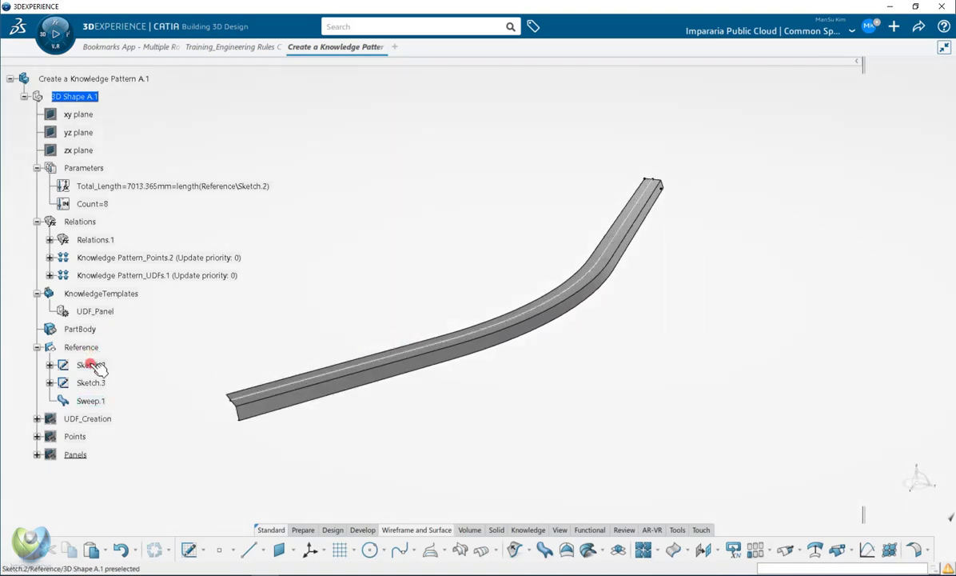
mouse_move(194, 379)
middle_mouse_down()
mouse_move(587, 293)
mouse_move(631, 325)
mouse_move(523, 370)
mouse_move(576, 352)
mouse_move(555, 399)
middle_mouse_up()
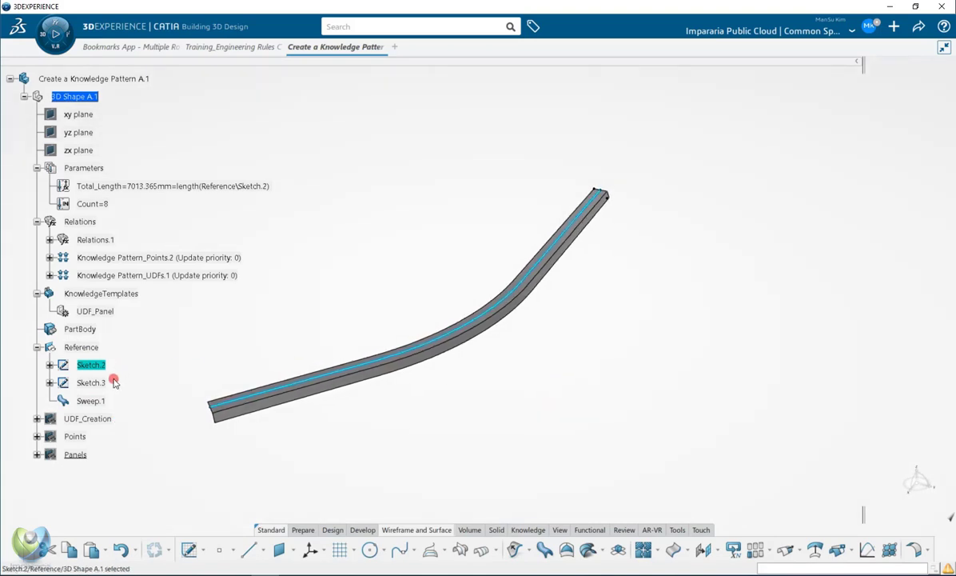
left_click(91, 383)
left_click(132, 382)
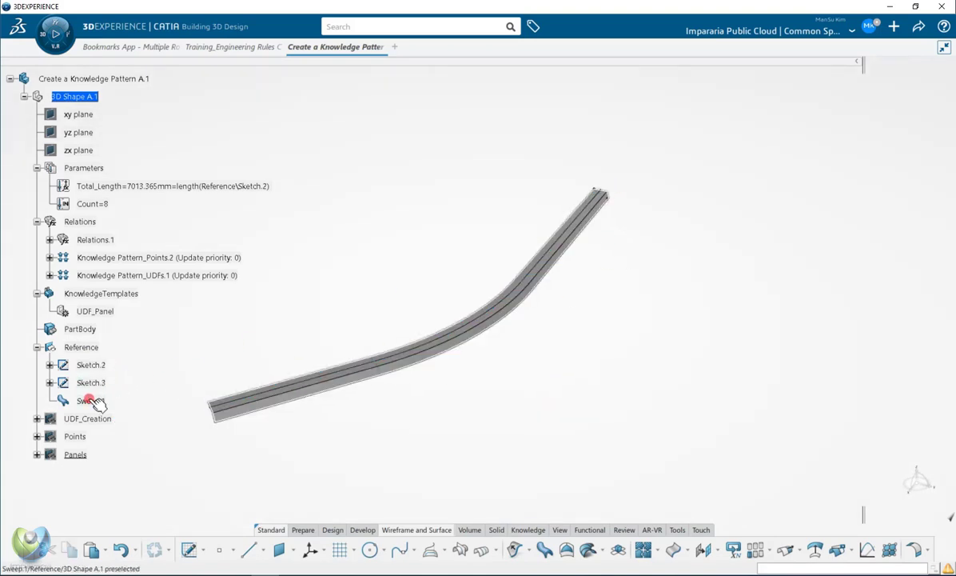
left_click(94, 401)
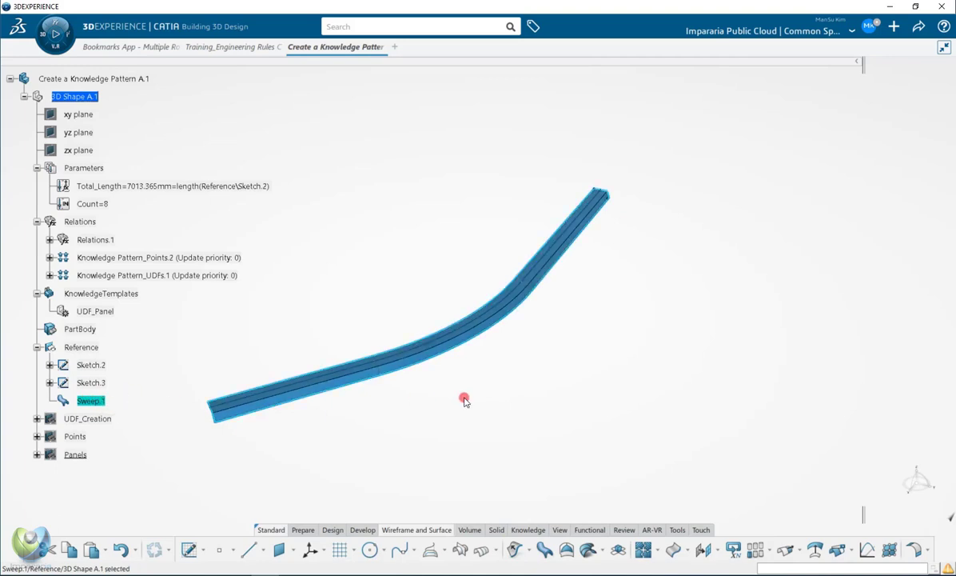
Edit Sketch.2 by moving the free end point of the guide curve outward, away from the swept surface, and exit the sketch.
middle_click_drag(464, 399, 632, 285)
left_click(607, 309)
mouse_move(590, 242)
middle_mouse_down()
mouse_move(548, 208)
mouse_move(491, 326)
mouse_move(495, 344)
mouse_move(525, 344)
mouse_move(519, 339)
middle_mouse_up()
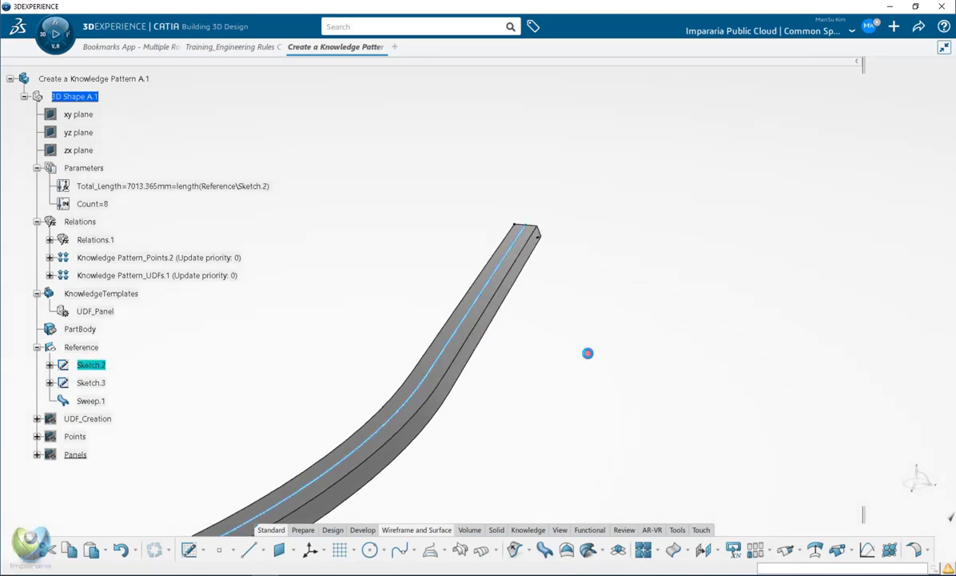
mouse_move(536, 328)
middle_mouse_down()
mouse_move(531, 408)
mouse_move(585, 291)
middle_mouse_up()
mouse_move(480, 425)
left_mouse_down()
mouse_move(442, 410)
mouse_move(445, 421)
left_mouse_up()
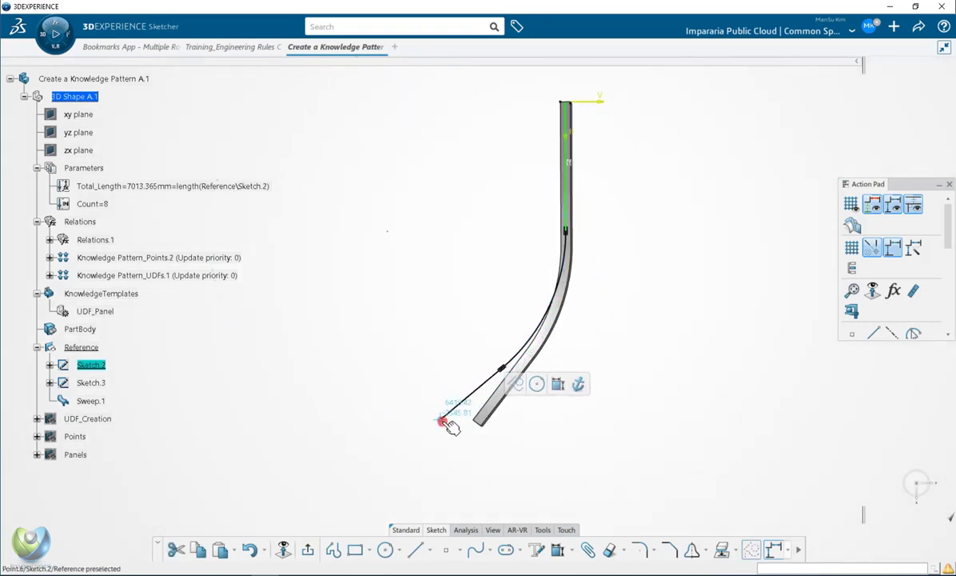
middle_click_drag(623, 270, 579, 309)
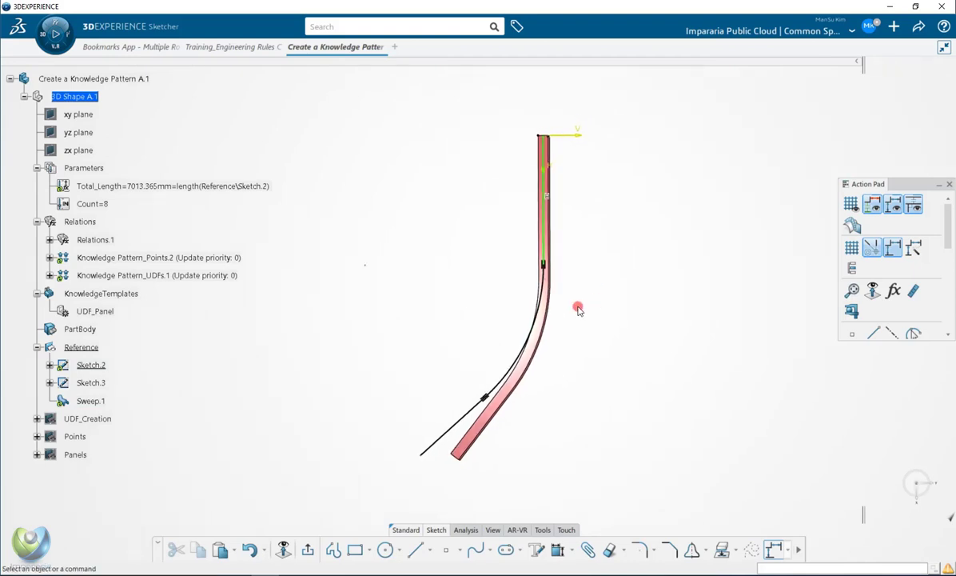
left_click(309, 550)
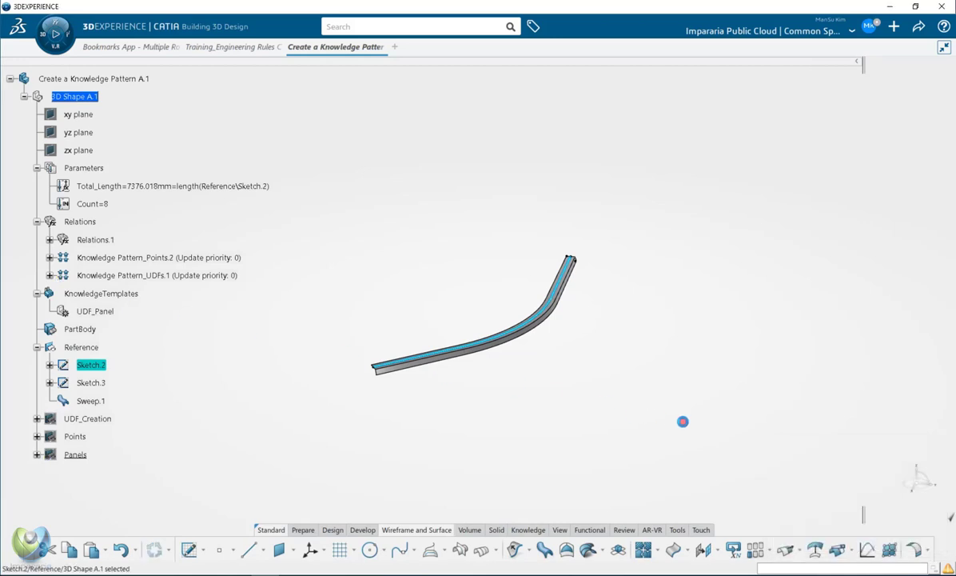
Edit the Sketch.3 profile by moving its corner point outward to widen the section, and exit the sketch.
mouse_move(581, 398)
middle_mouse_down()
mouse_move(572, 357)
mouse_move(593, 335)
mouse_move(566, 346)
middle_mouse_up()
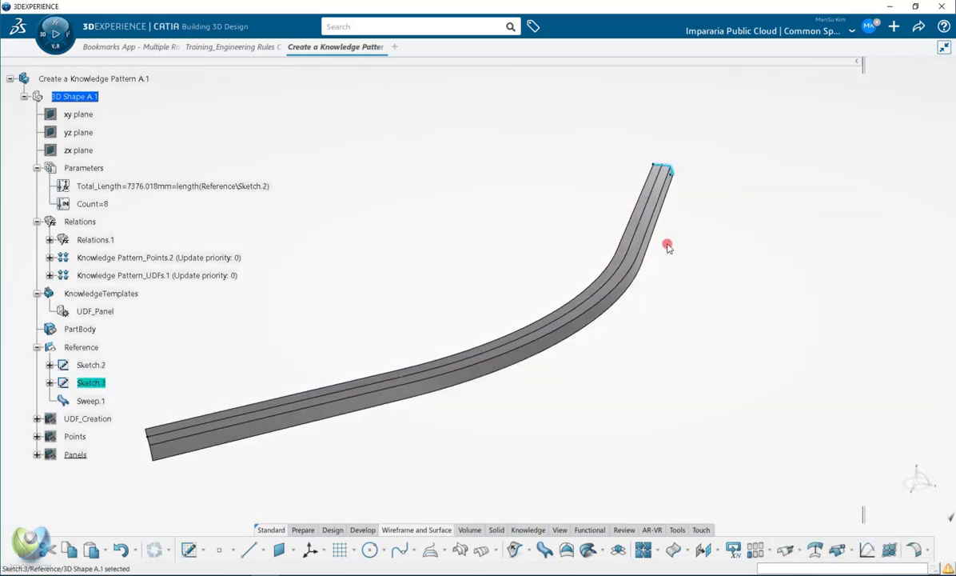
mouse_move(667, 247)
middle_mouse_down()
mouse_move(512, 278)
mouse_move(610, 258)
mouse_move(589, 367)
mouse_move(608, 298)
mouse_move(578, 262)
mouse_move(102, 380)
middle_mouse_up()
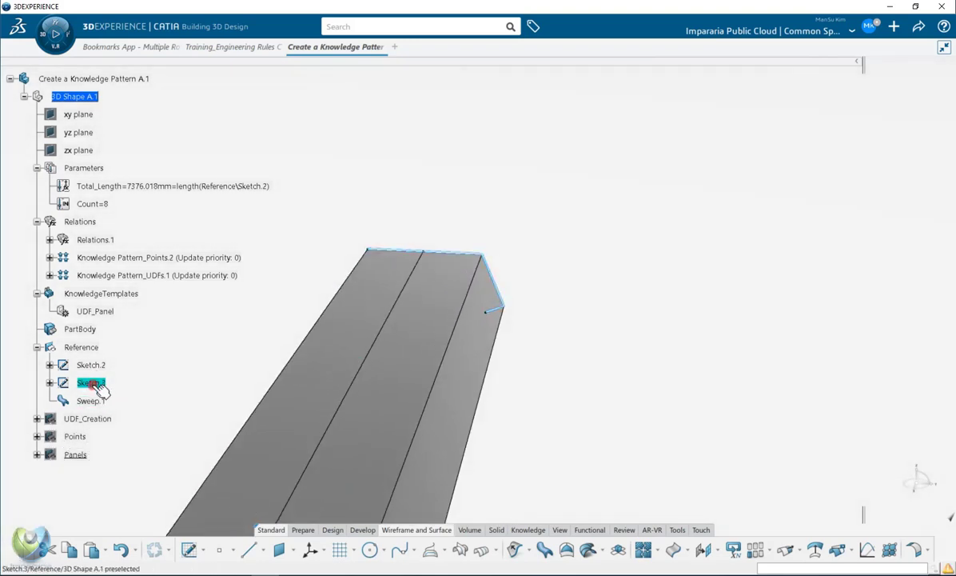
double_click(480, 321)
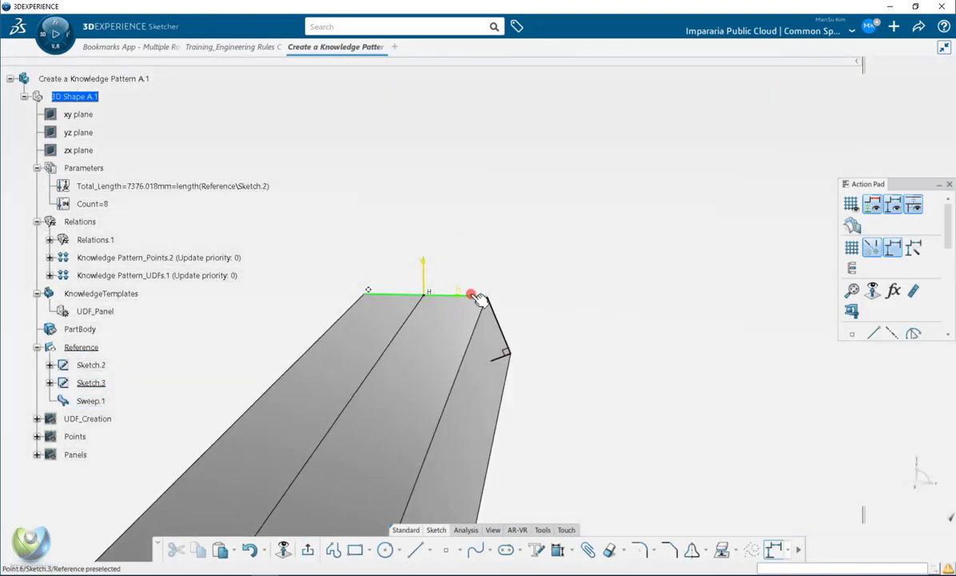
mouse_move(523, 303)
middle_mouse_down()
mouse_move(496, 357)
mouse_move(512, 375)
middle_mouse_up()
left_click(512, 376)
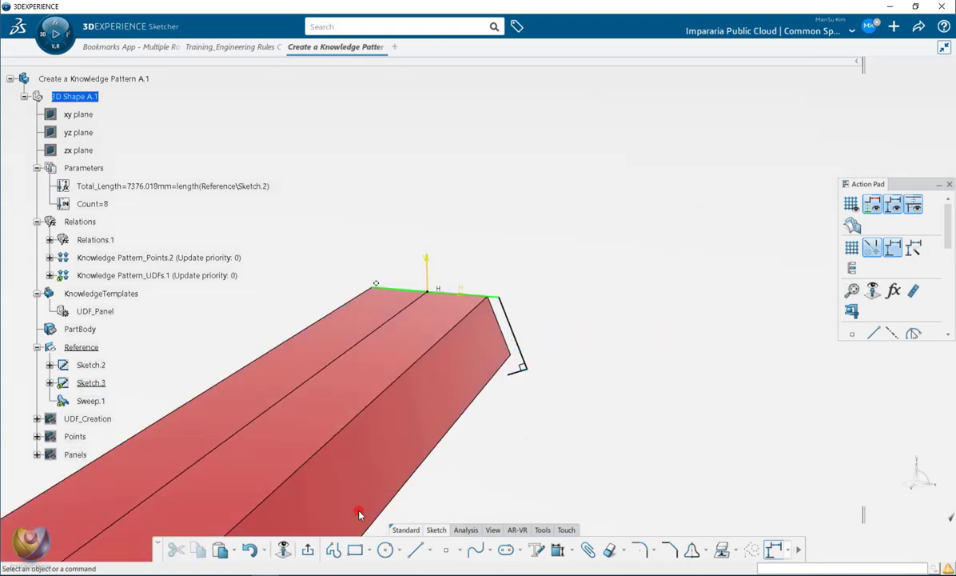
left_click(307, 550)
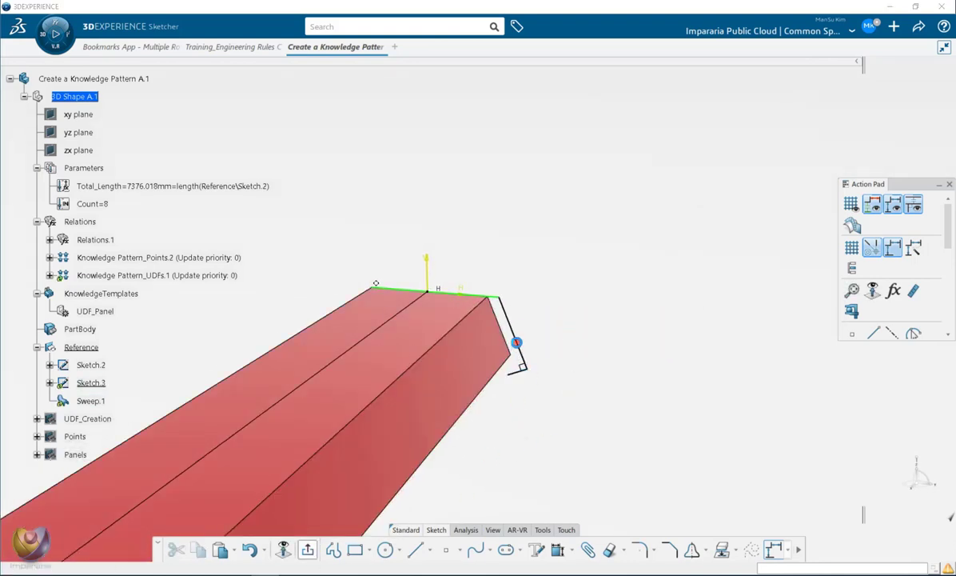
left_click(574, 325)
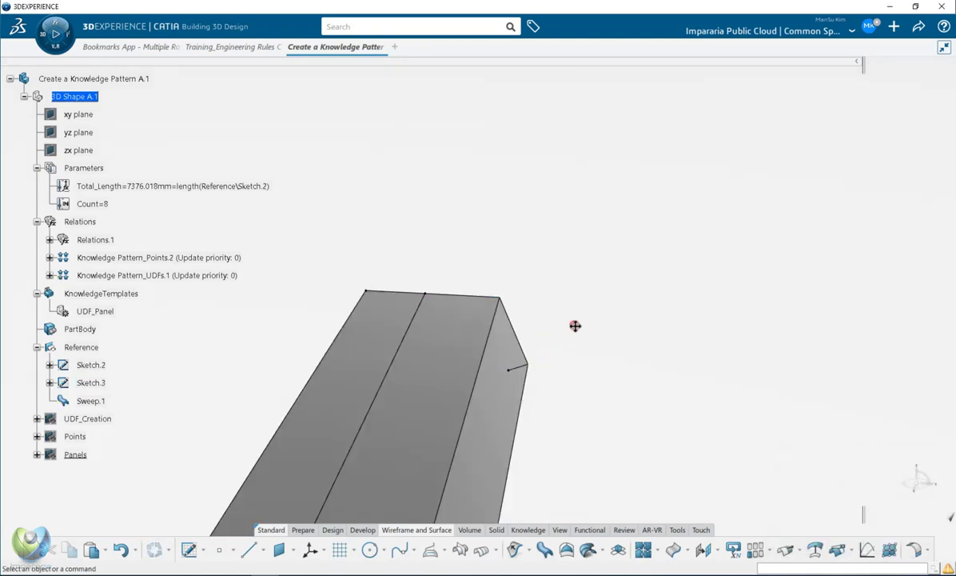
Hide the Reference geometrical set and show the UDF_Creation set.
mouse_move(574, 325)
middle_mouse_down()
mouse_move(494, 450)
mouse_move(572, 300)
mouse_move(494, 337)
mouse_move(504, 376)
mouse_move(564, 363)
mouse_move(564, 391)
mouse_move(157, 368)
middle_mouse_up()
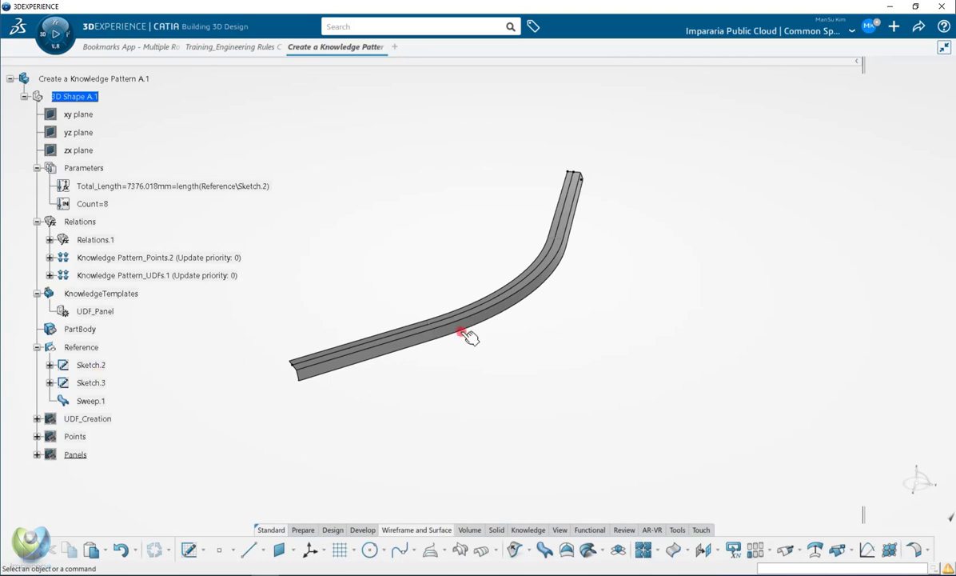
left_click(105, 402)
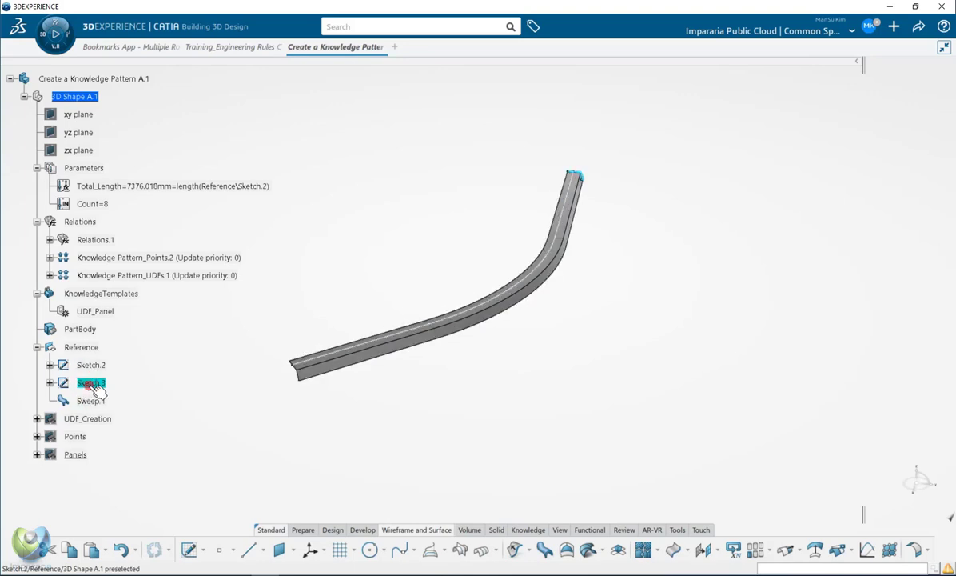
right_click(82, 349)
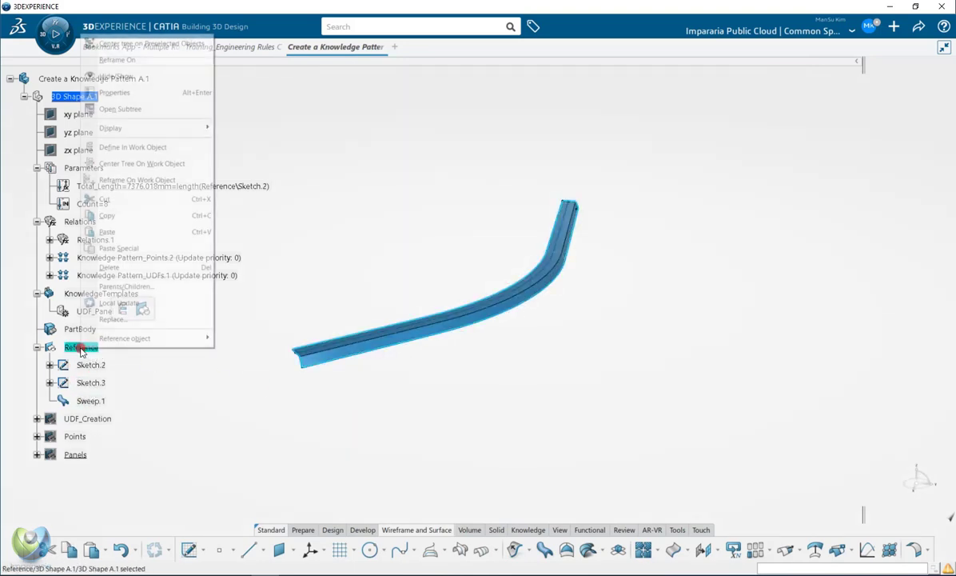
left_click(122, 309)
left_click(90, 419)
left_click(124, 379)
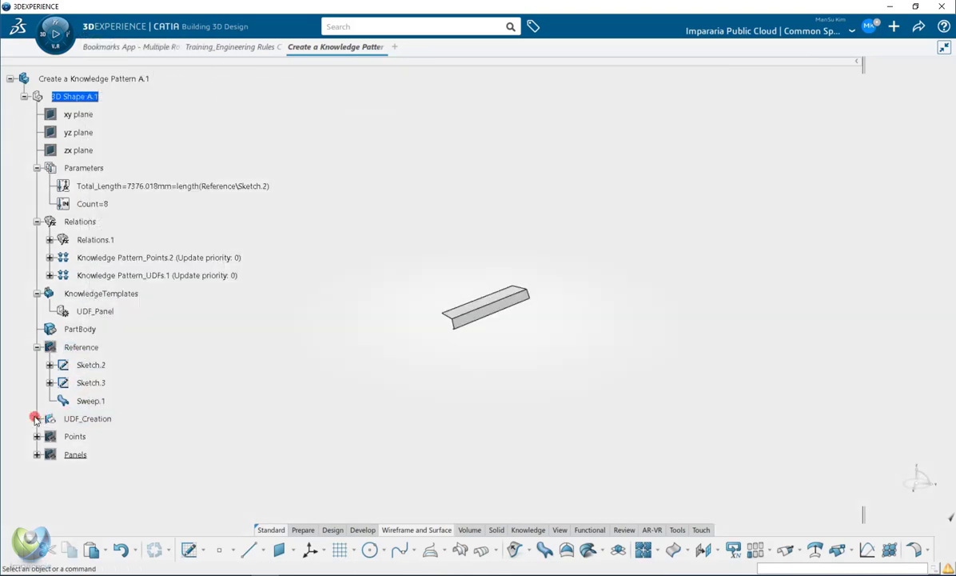
Show the Input set inside UDF_Creation and expand its contents in the tree.
left_click(36, 419)
middle_click_drag(489, 348, 327, 346)
right_click(86, 438)
left_click(126, 397)
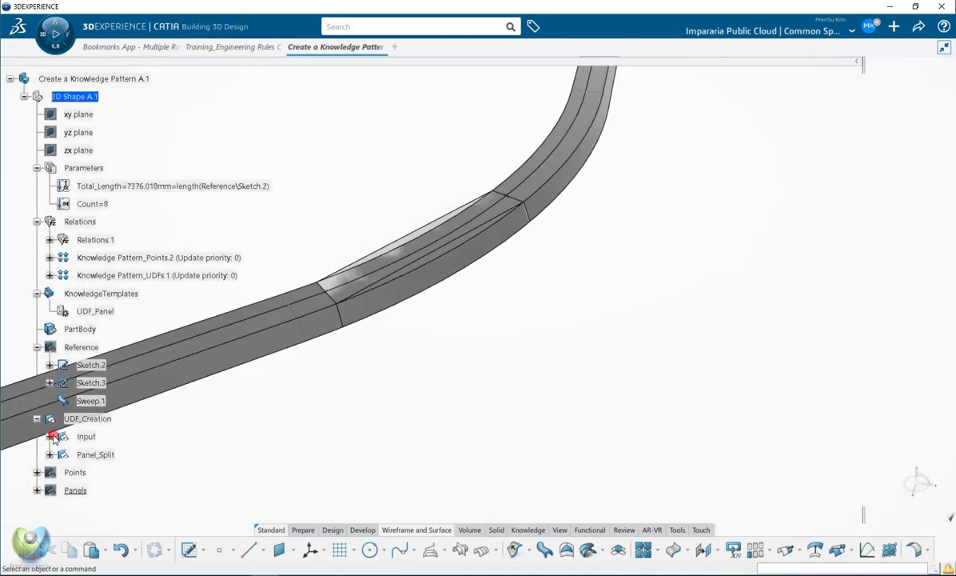
left_click(50, 437)
Examine the Panel_Split set and the UDF inputs Input_Surface, Input_Curve, Input_Point1 and Input_Point2 on the model.
middle_click_drag(105, 464, 146, 431)
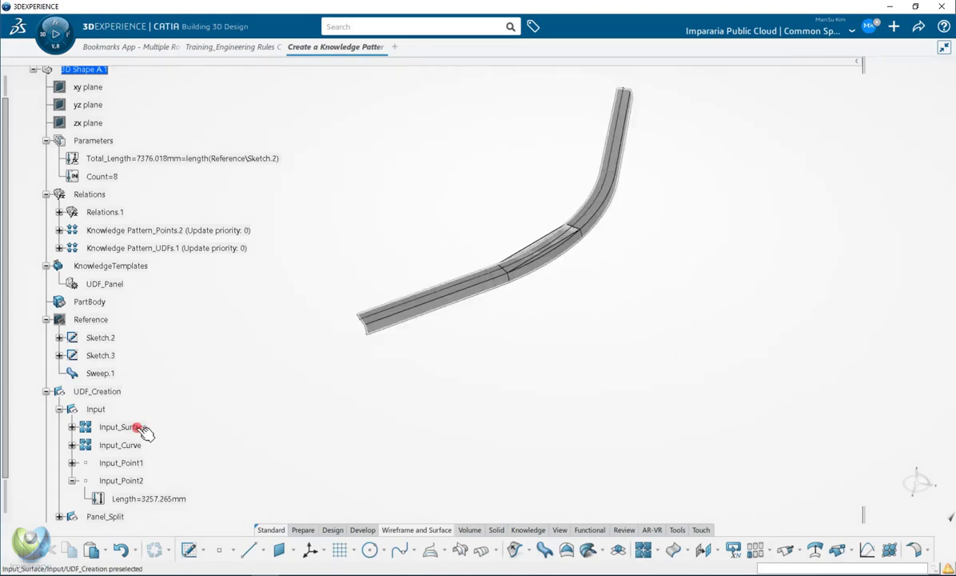
scroll(154, 431, "down", 3)
left_click(105, 465)
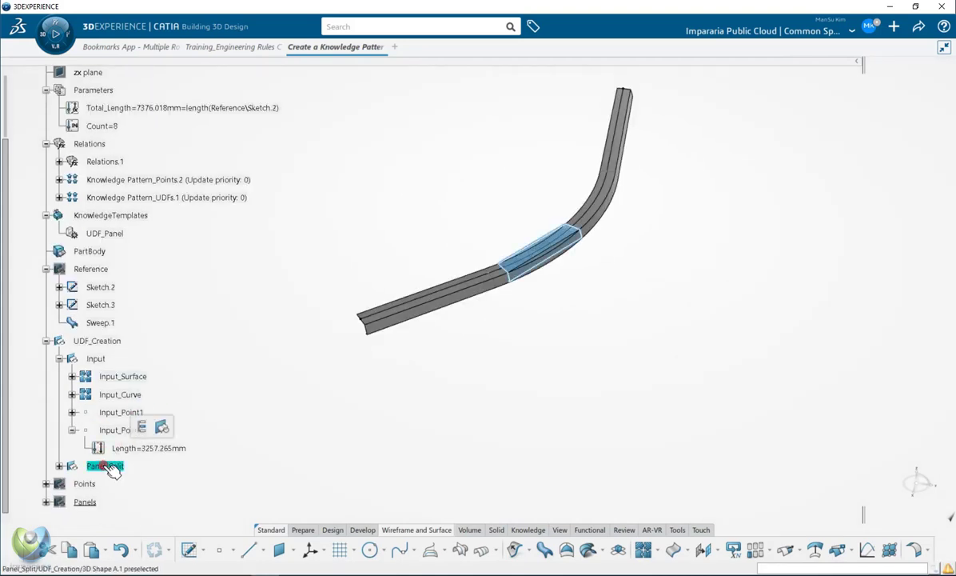
middle_click_drag(533, 345, 140, 367)
left_click(122, 376)
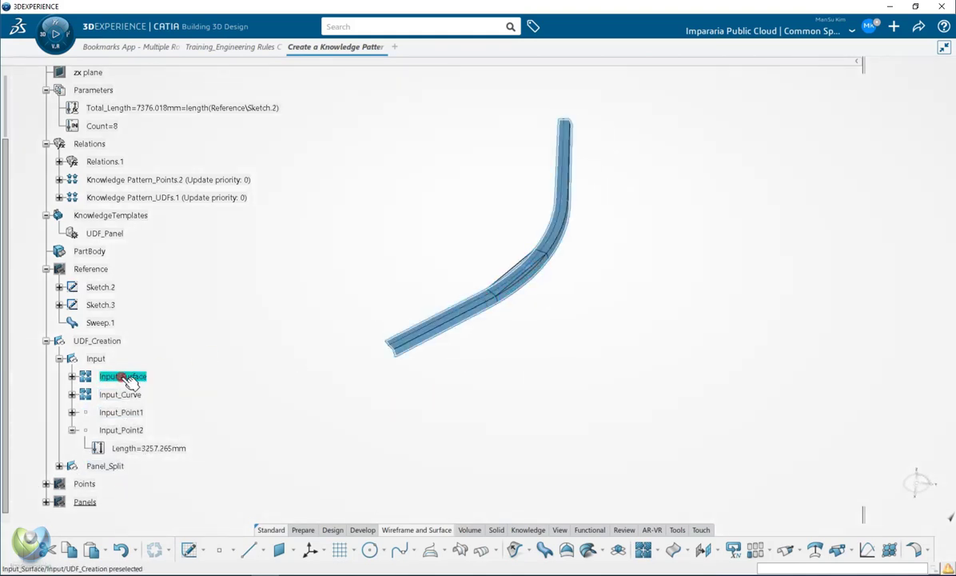
left_click(171, 384)
left_click(132, 377)
left_click(128, 395)
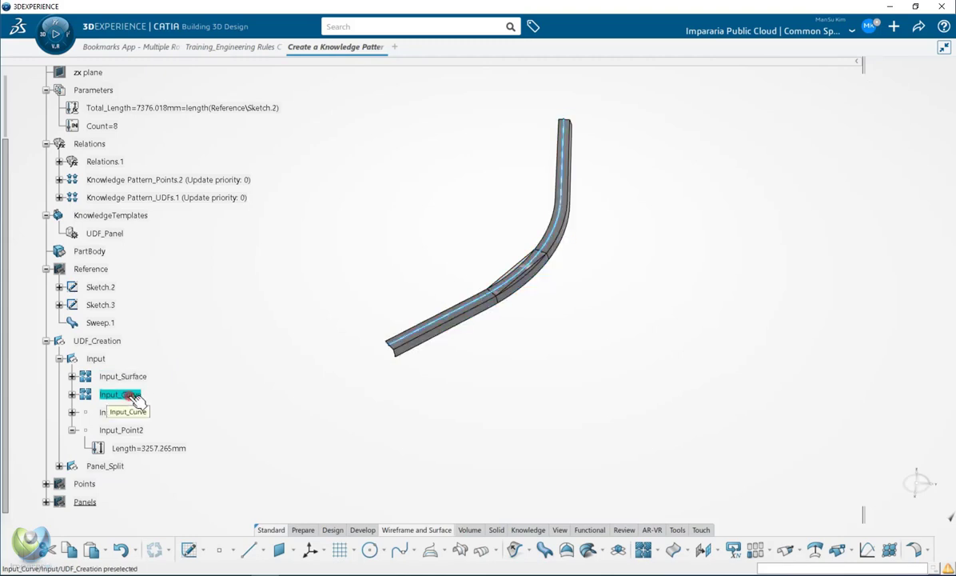
left_click(112, 412)
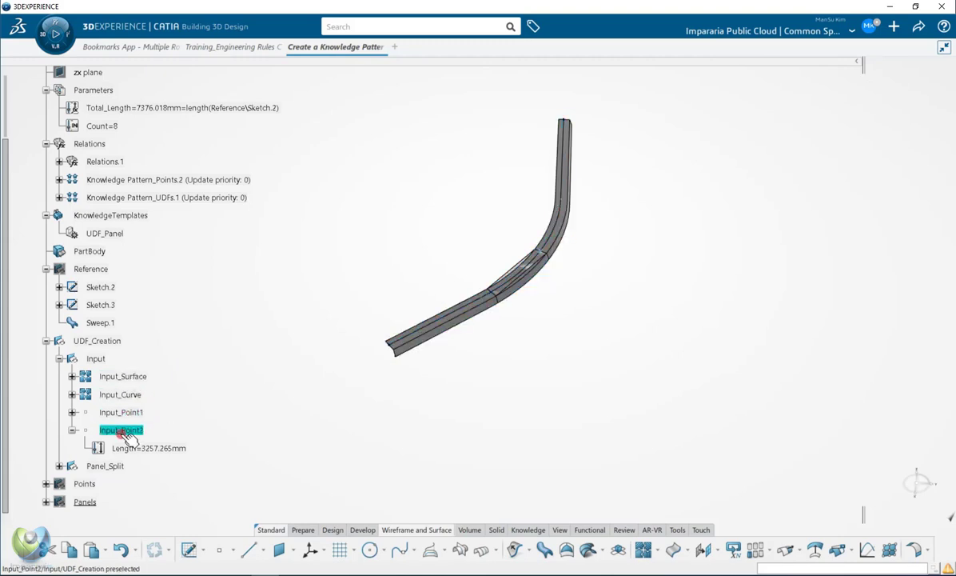
left_click(132, 412)
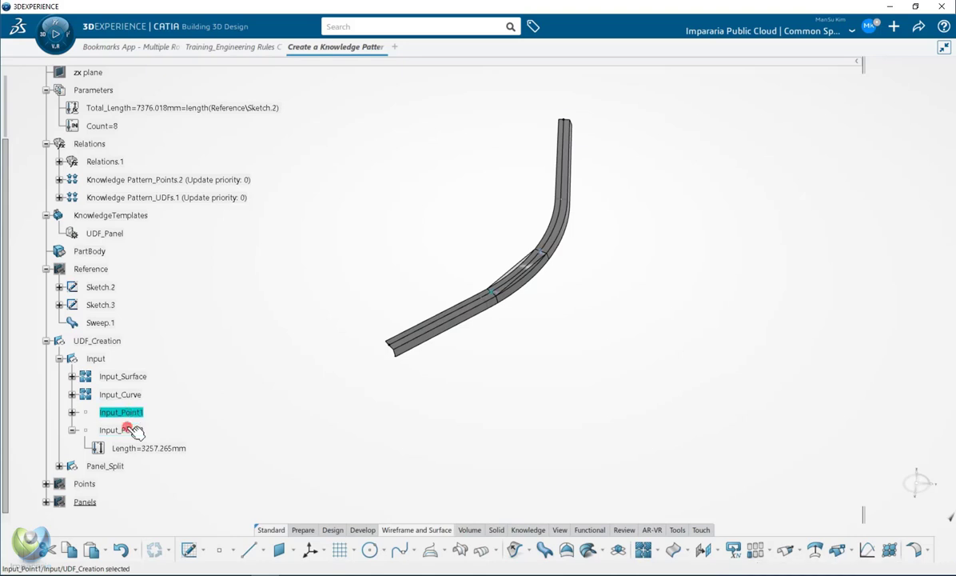
left_click(120, 430)
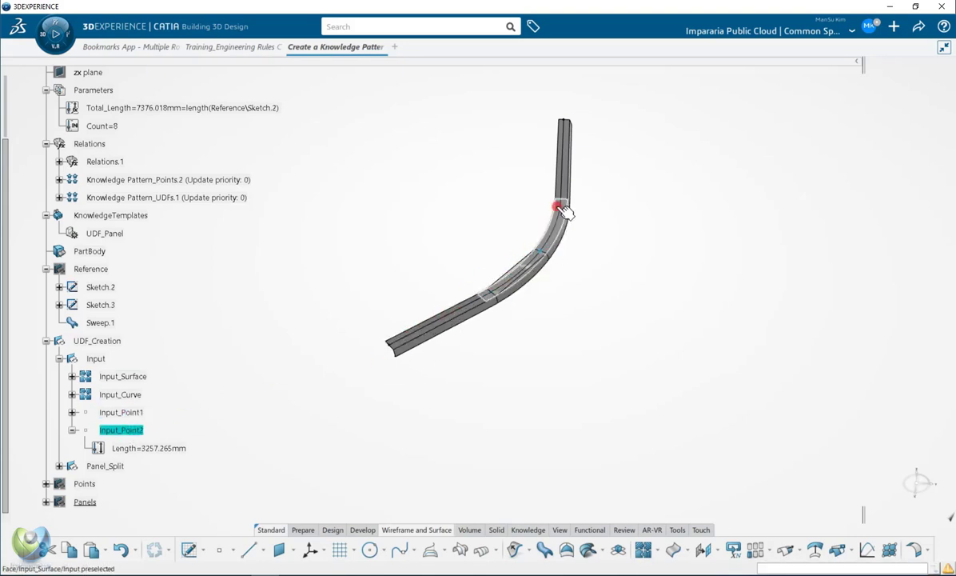
Hide the Input set in UDF_Creation to isolate the split panel.
scroll(162, 347, "down", 1)
left_click(106, 309)
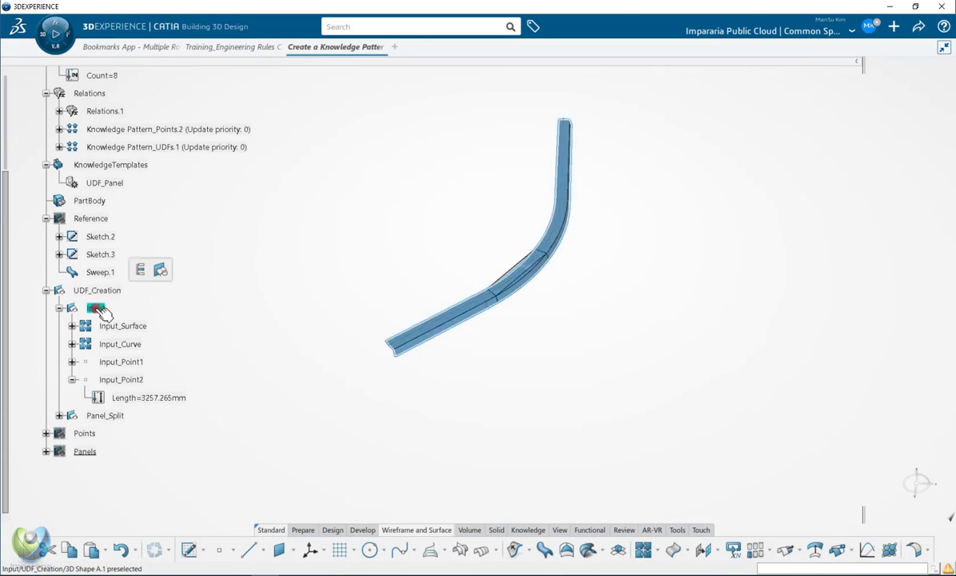
right_click(103, 312)
left_click(108, 302)
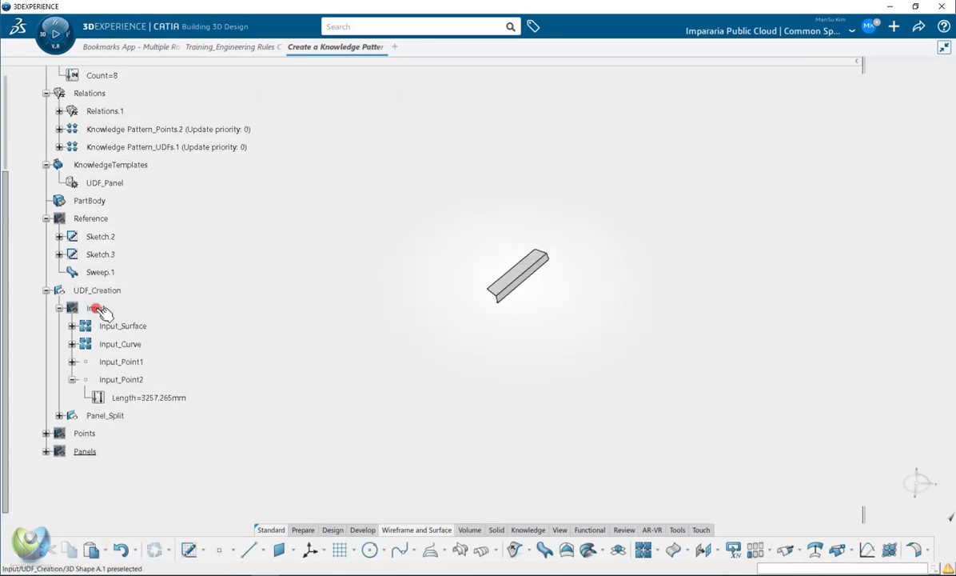
Expand the Panel_Split set and show its construction point Point.6.
left_click(58, 415)
scroll(100, 418, "down", 2)
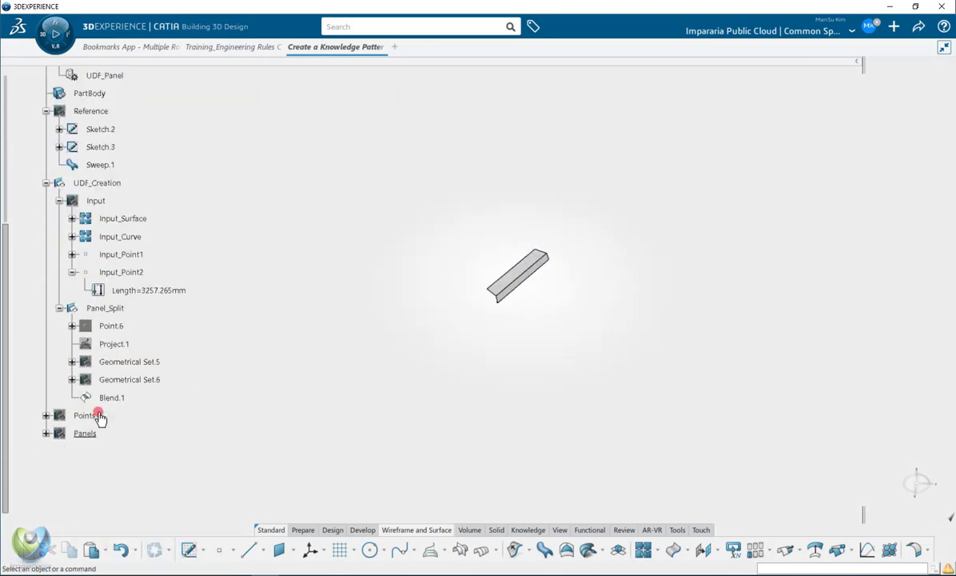
right_click(110, 326)
left_click(142, 52)
middle_click_drag(512, 336, 392, 352)
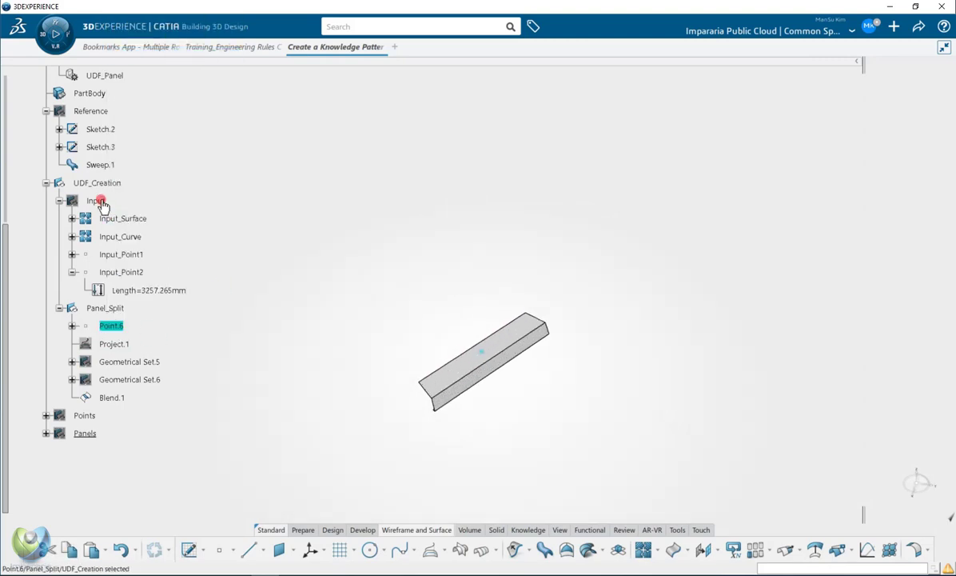
Show the Input set again and highlight Point.6 between the two input points on the curve.
right_click(103, 204)
left_click(127, 238)
middle_click_drag(523, 387, 512, 350)
left_click(112, 325)
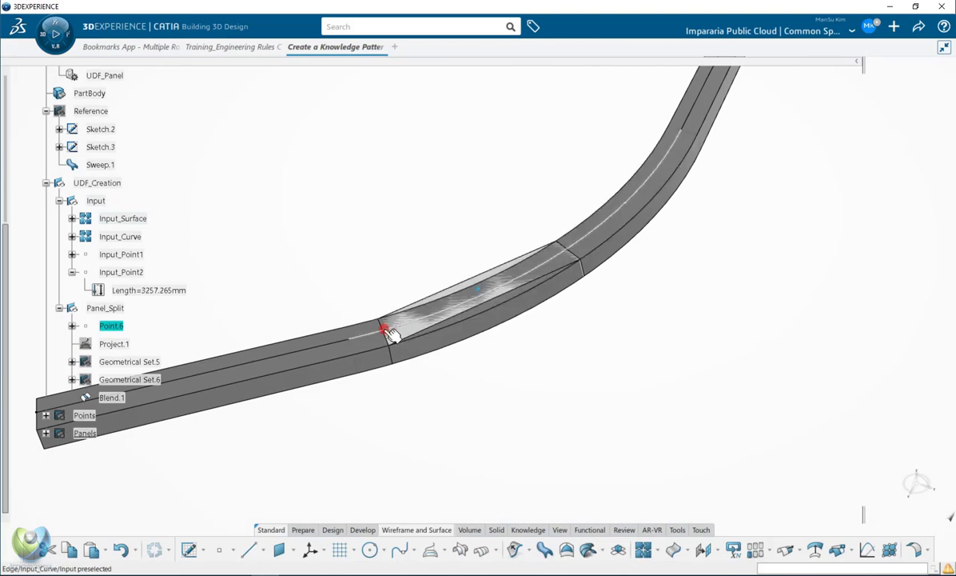
Highlight Input_Point1, Input_Point2 and Point.6 on the curve, and show the projected point Project.1.
left_click(121, 254)
left_click(121, 272, "ctrl")
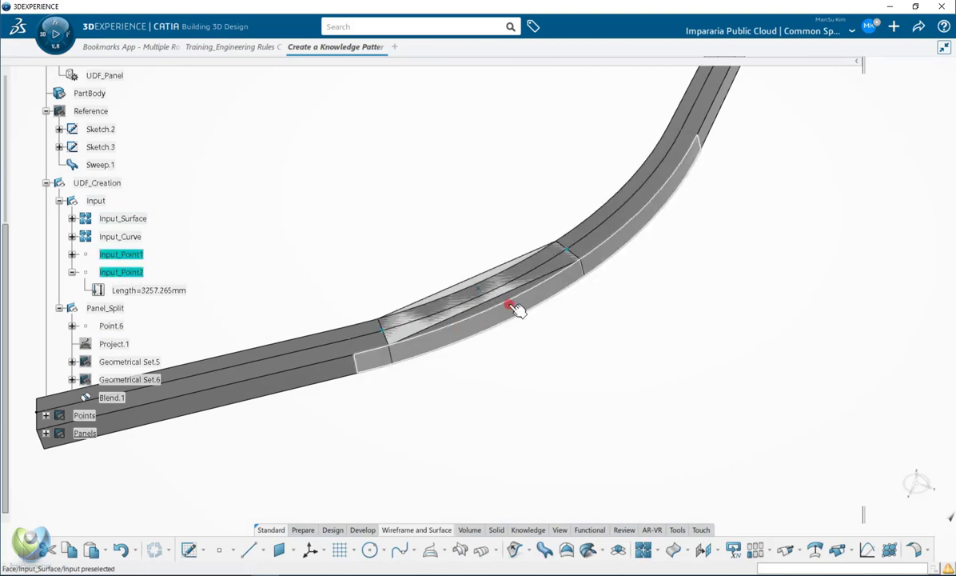
left_click(112, 325)
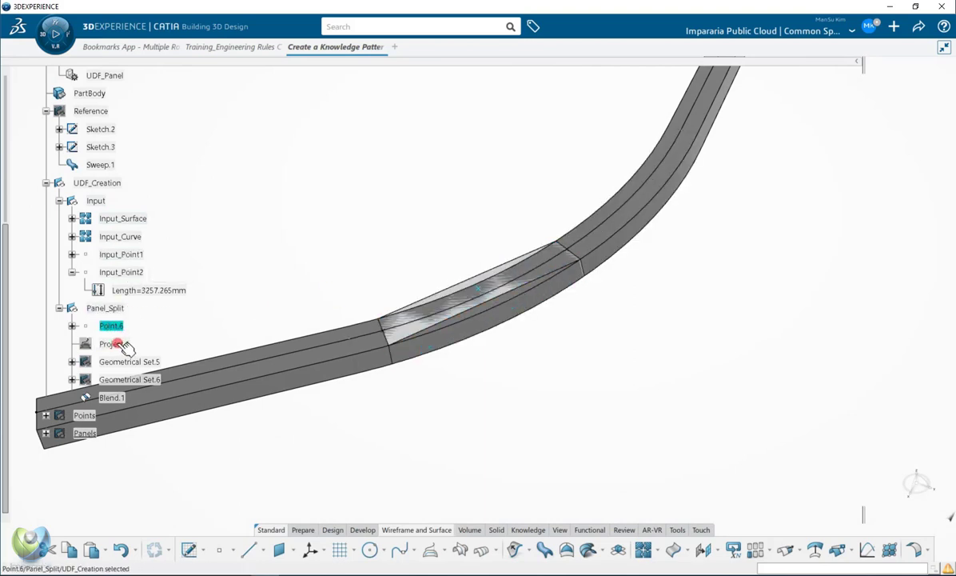
left_click(116, 344)
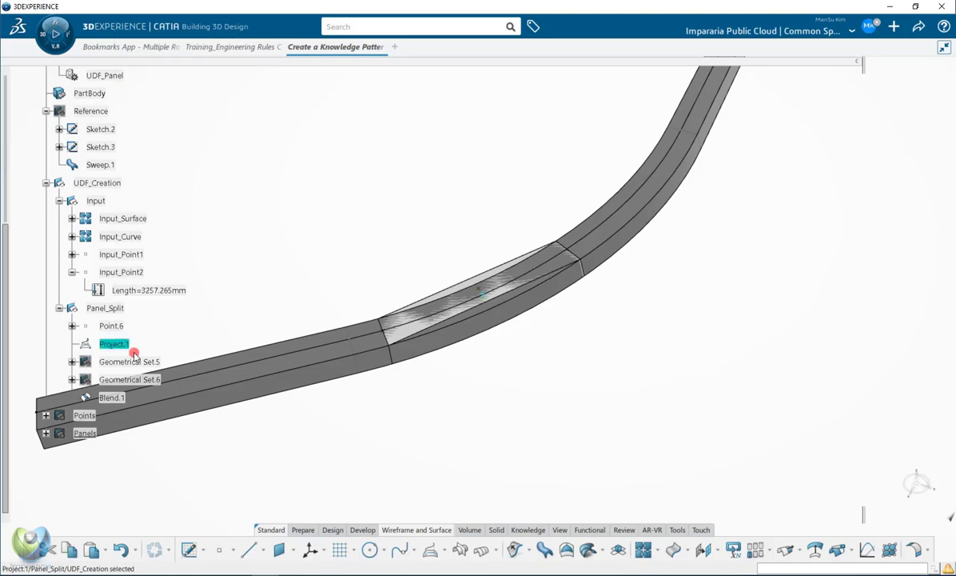
middle_click_drag(501, 386, 480, 328)
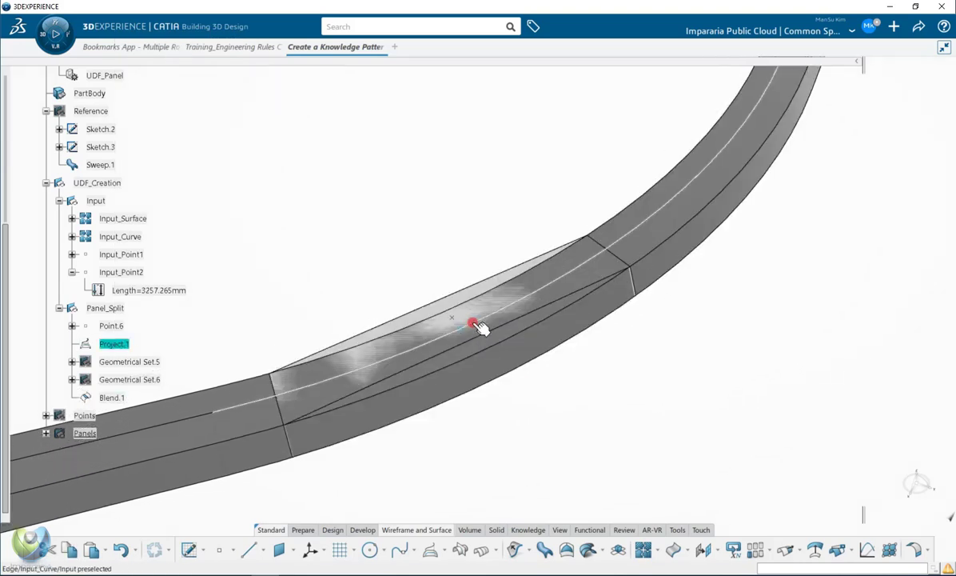
Hide Point.6 and Project.1, and show Geometrical Set.5 with its contents expanded.
left_click(133, 340)
right_click(122, 345)
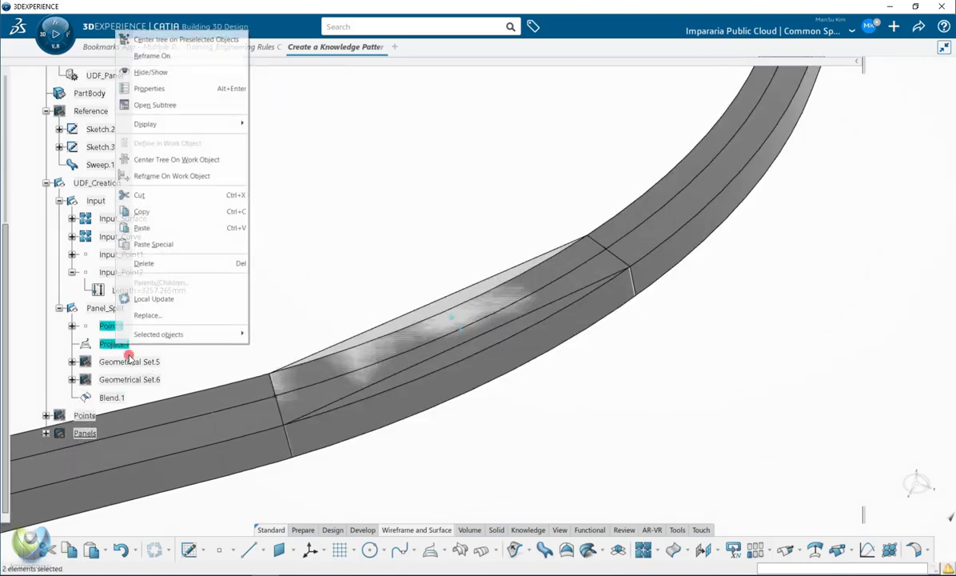
left_click(128, 362)
mouse_move(356, 436)
middle_mouse_down()
mouse_move(405, 369)
mouse_move(220, 376)
middle_mouse_up()
left_click(72, 361)
scroll(119, 372, "down", 1)
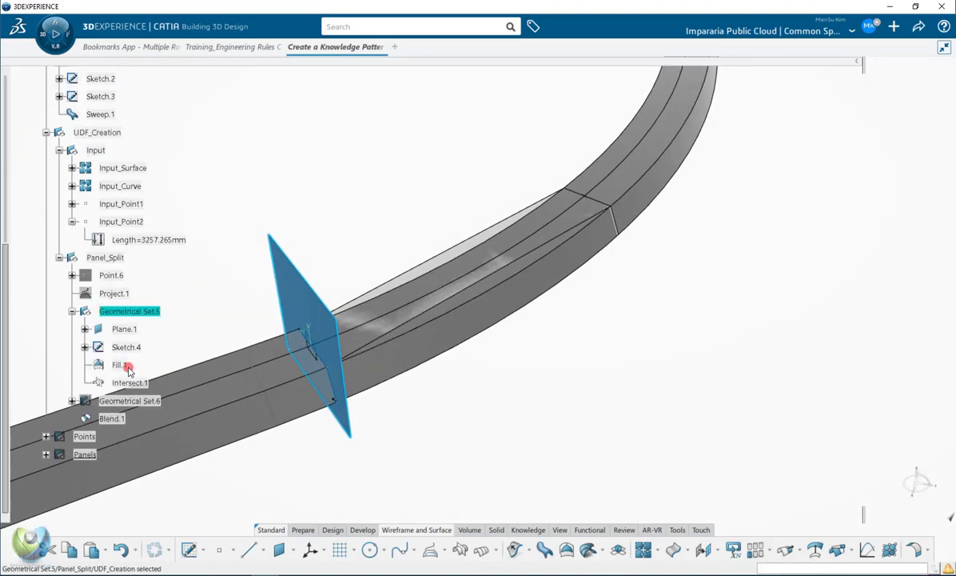
Examine Fill.1 and the section profile Intersect.1 in Geometrical Set.5 on the first plane.
left_click(98, 365)
mouse_move(415, 359)
middle_mouse_down()
mouse_move(443, 352)
mouse_move(462, 326)
mouse_move(395, 367)
middle_mouse_up()
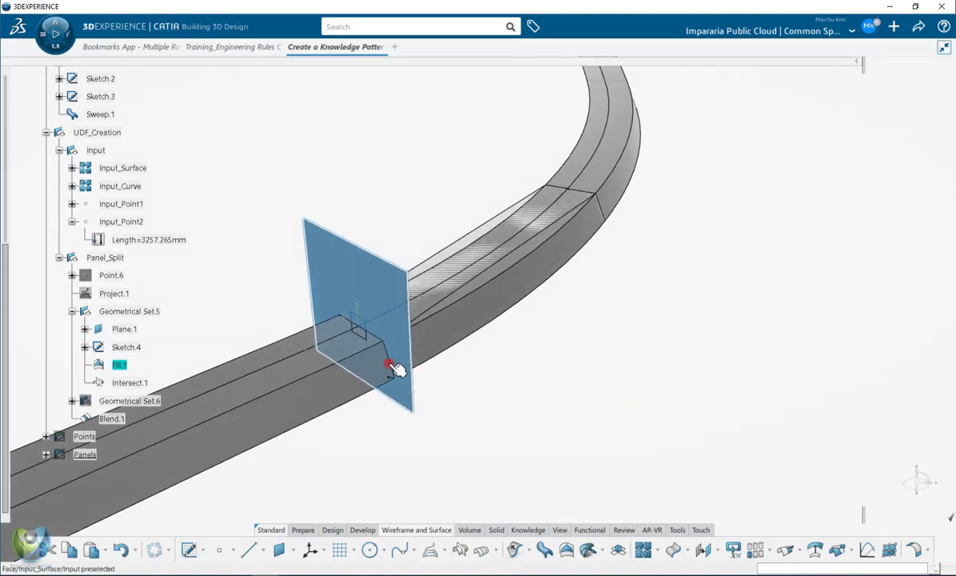
left_click(143, 365)
left_click(142, 384)
middle_click_drag(480, 442, 422, 312)
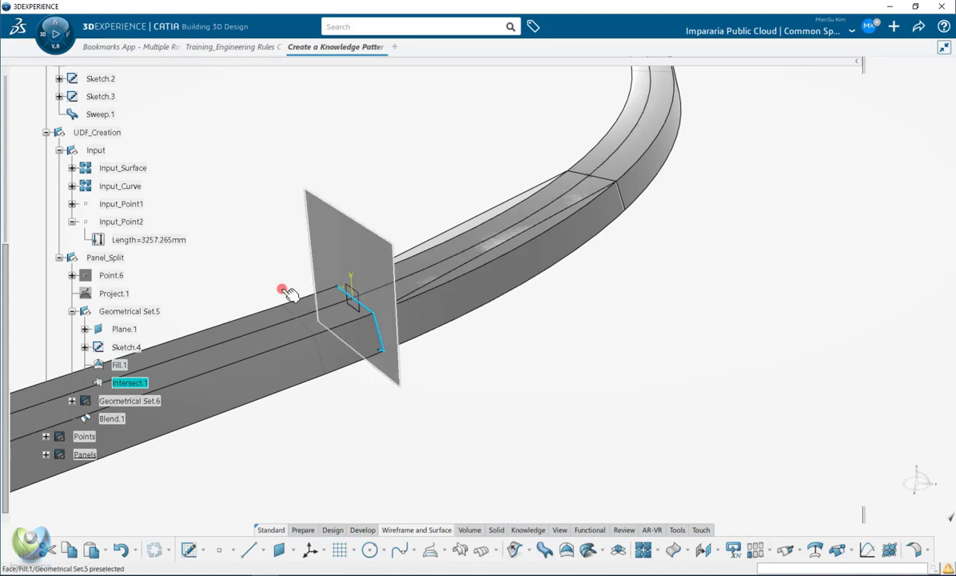
Show and expand Geometrical Set.6, and examine how Blend.1 spans between Intersect.1 and Intersect.2.
left_click(129, 400)
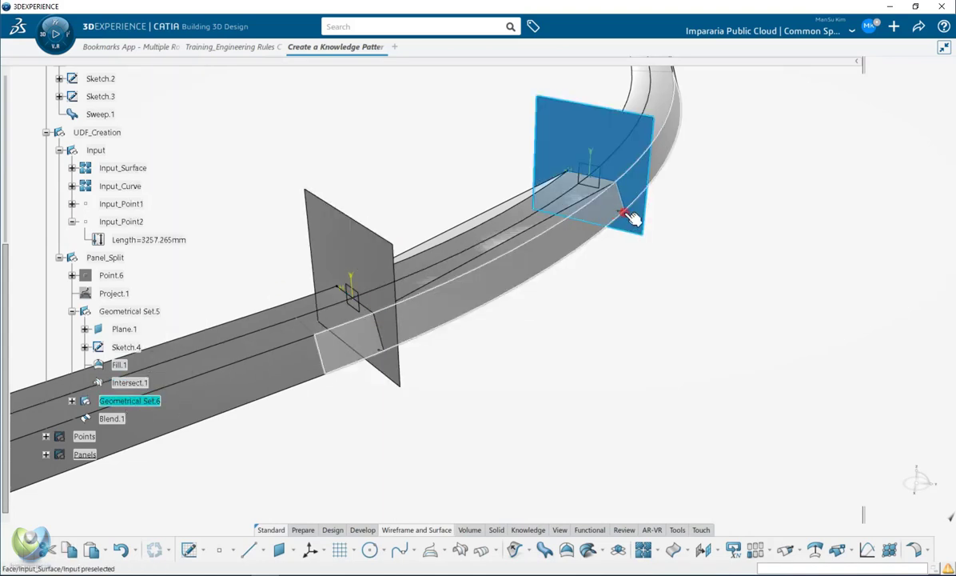
left_click(72, 400)
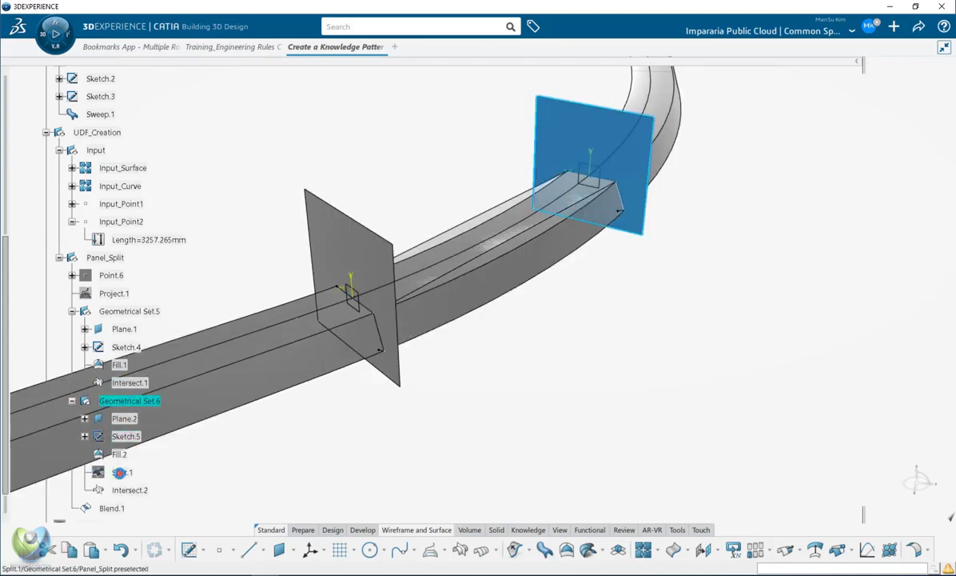
left_click(130, 490)
scroll(130, 336, "down", 1)
left_click(129, 331)
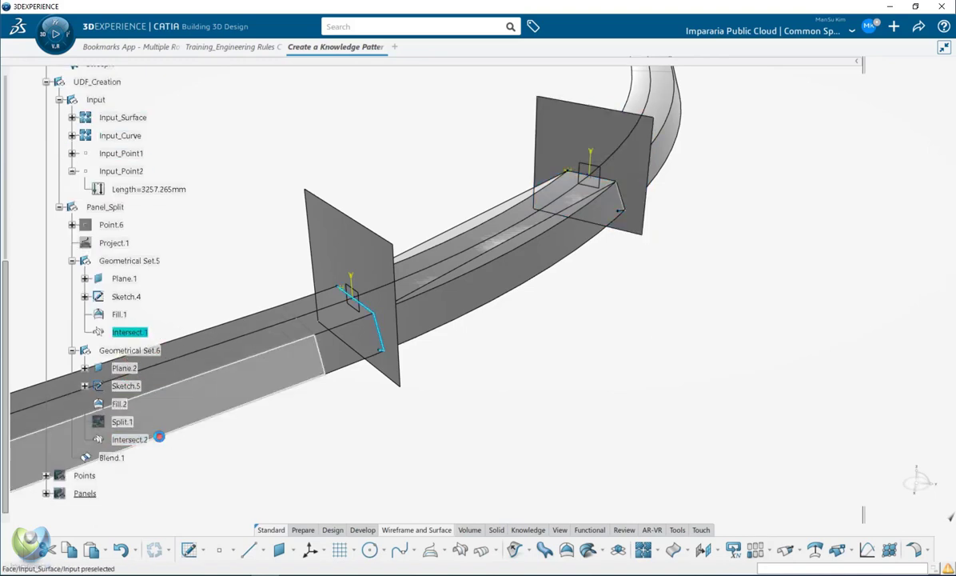
left_click(117, 456)
middle_click_drag(398, 357, 512, 327)
Collapse and hide Geometrical Set.5 and Geometrical Set.6 in Panel_Split.
left_click(72, 261)
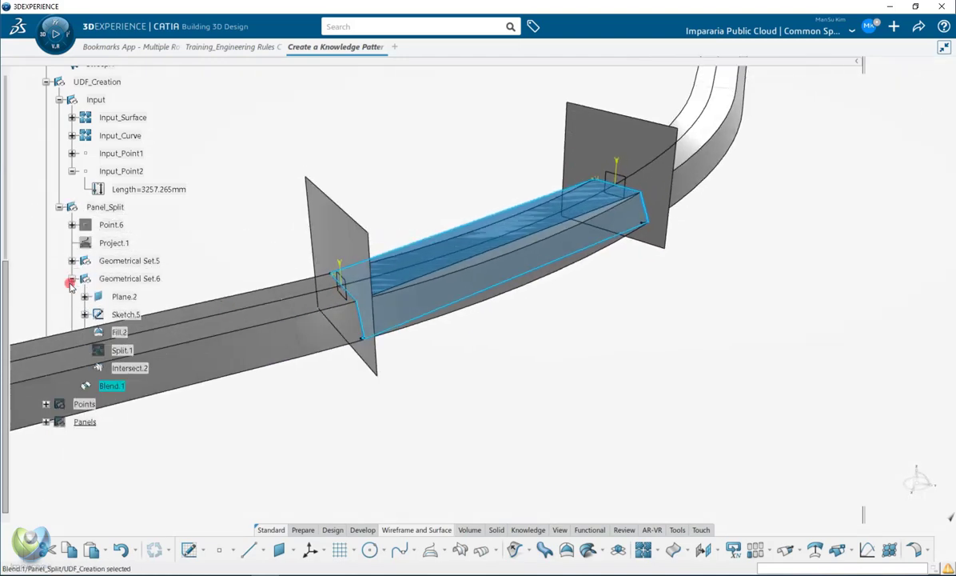
left_click(72, 278)
left_click(123, 260)
left_click(120, 278, "ctrl")
right_click(120, 278)
left_click(155, 303)
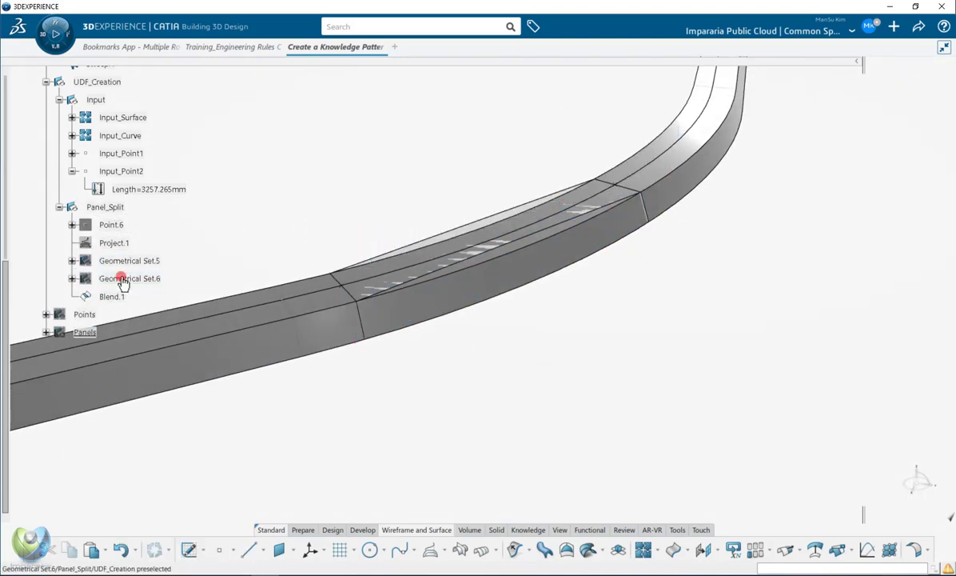
Highlight Blend.1 and examine the flat panel against the curved sweep surface.
left_click(114, 297)
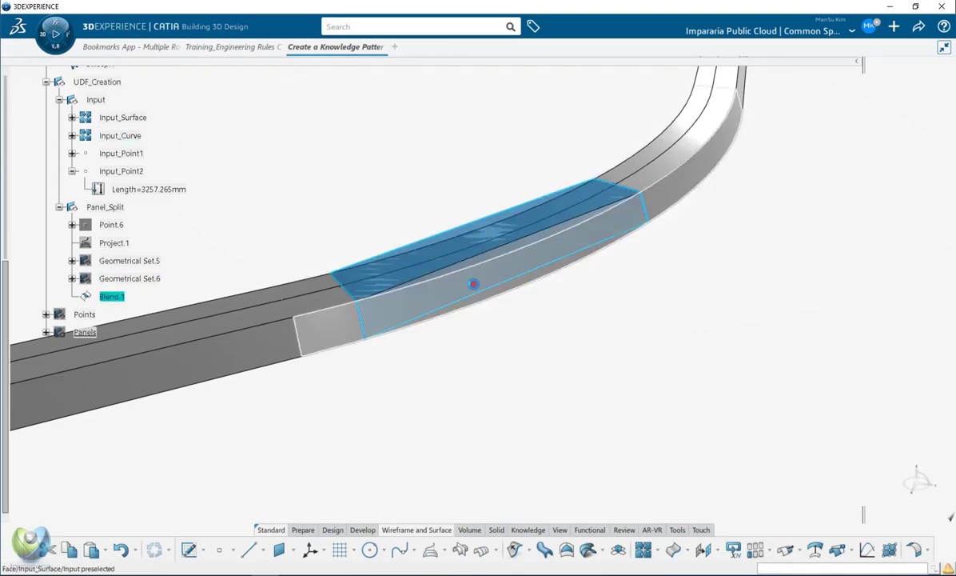
middle_click_drag(474, 280, 422, 320)
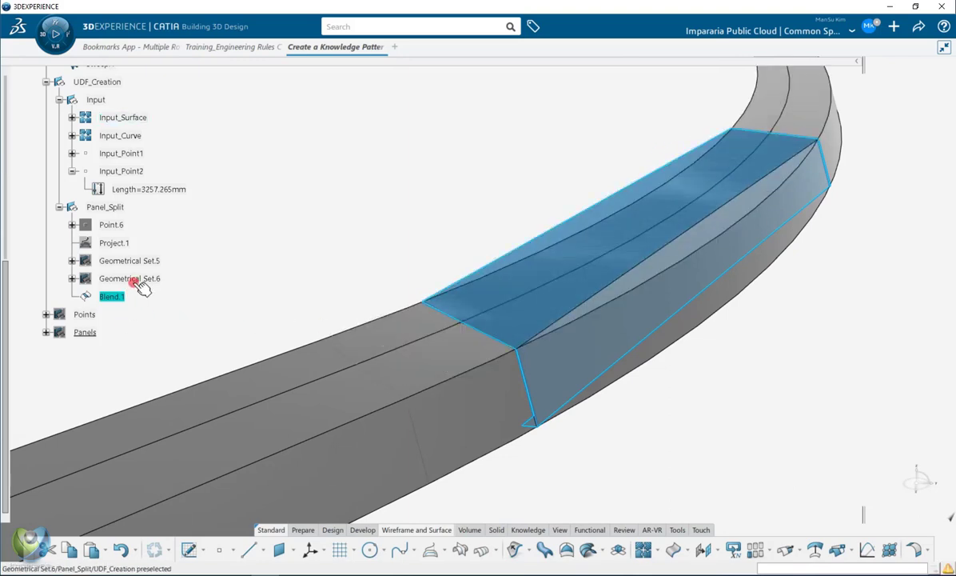
scroll(143, 284, "up", 2)
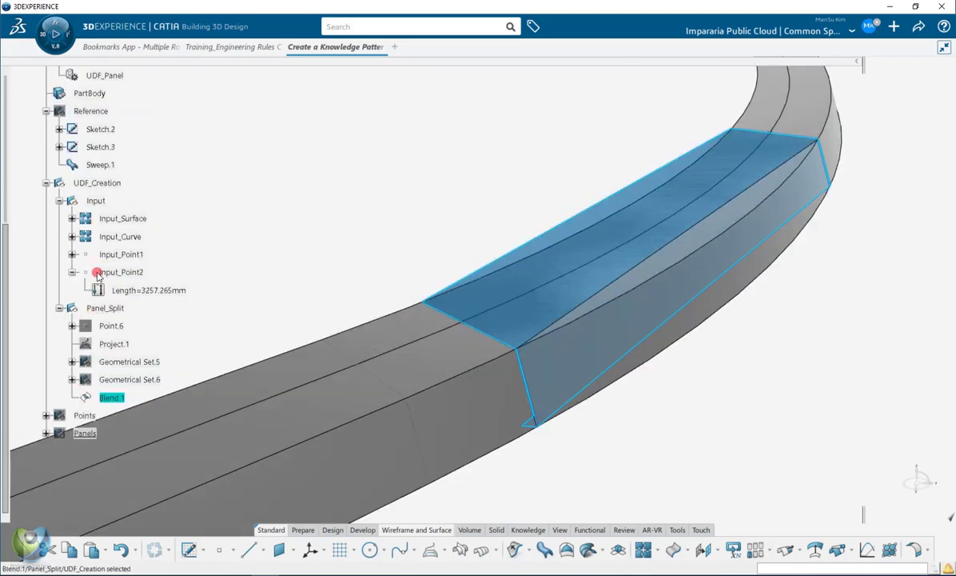
left_click(117, 394)
middle_click_drag(555, 219, 480, 380)
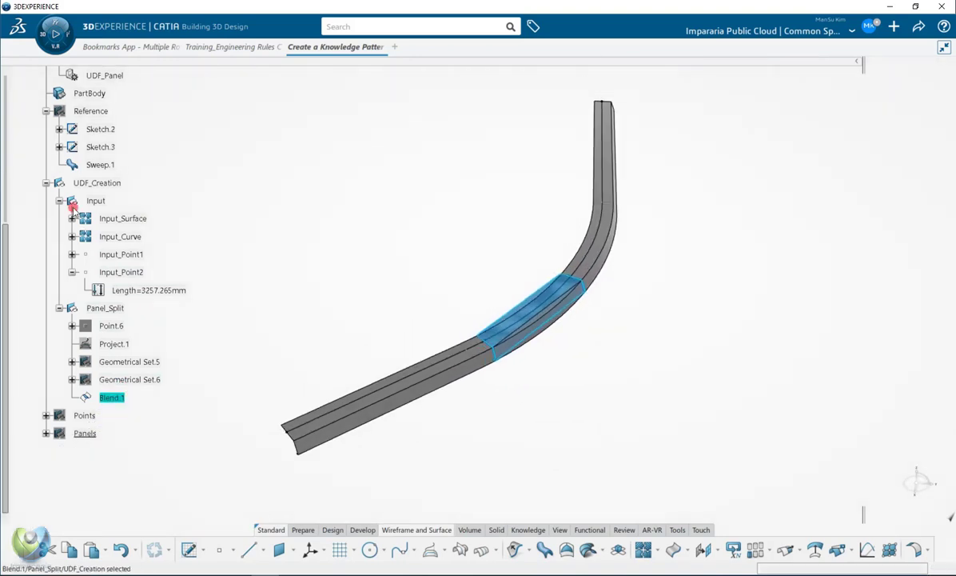
Hide and collapse the Input set in UDF_Creation to isolate the blended panel.
right_click(101, 202)
left_click(132, 243)
left_click(60, 201)
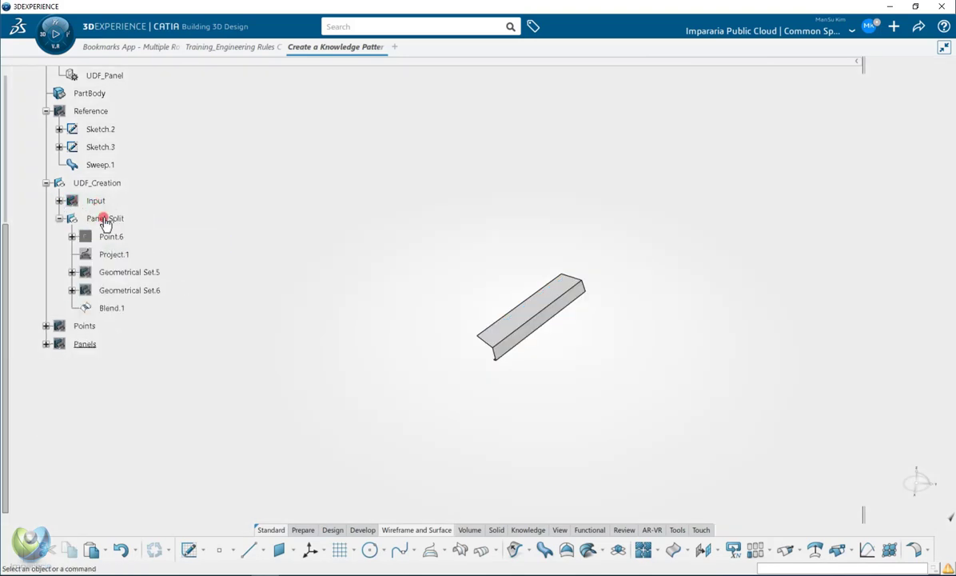
middle_click_drag(558, 303, 584, 244)
middle_click_drag(561, 288, 557, 290)
scroll(112, 322, "up", 3)
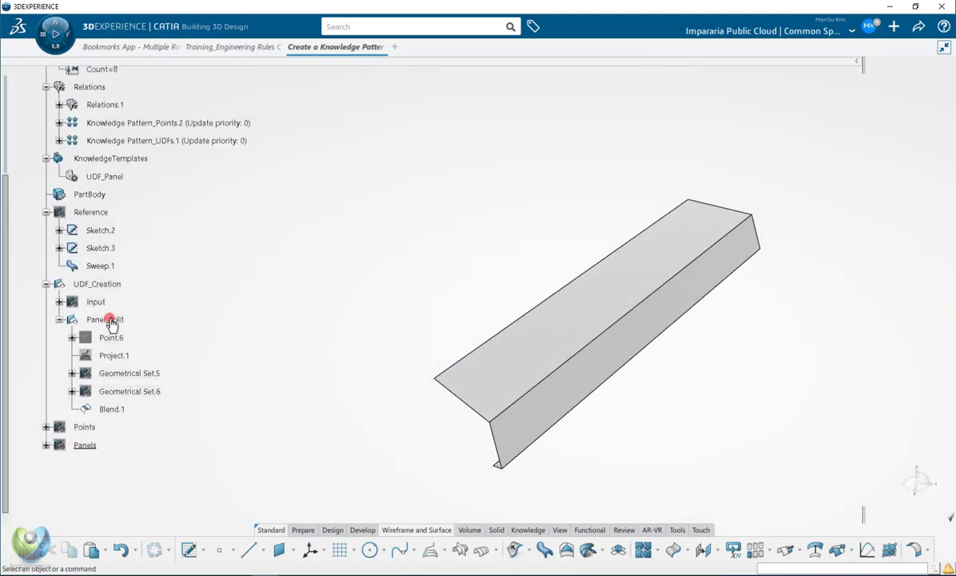
Open the UDF_Panel template definition and examine Panel_Split as its internal component.
scroll(198, 302, "up", 5)
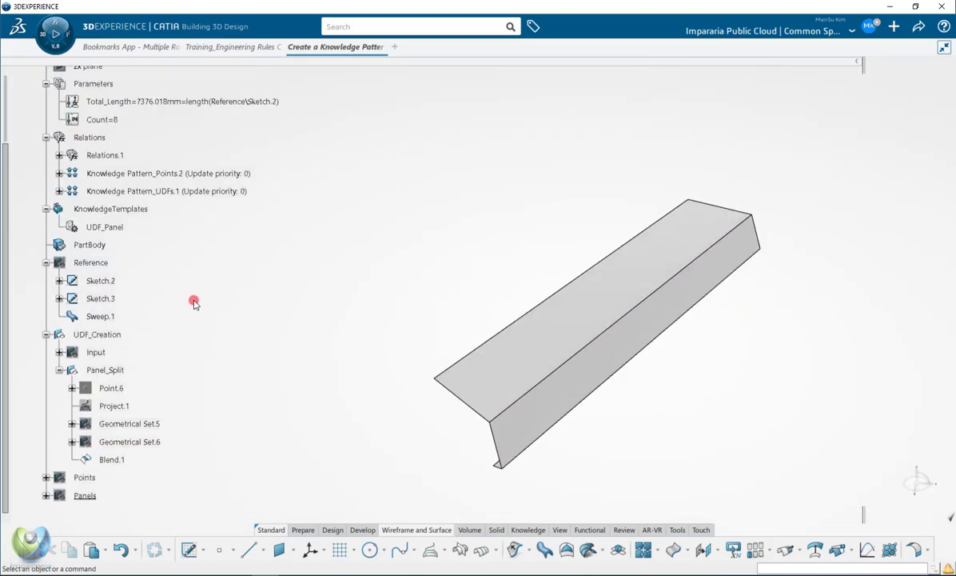
scroll(121, 300, "down", 3)
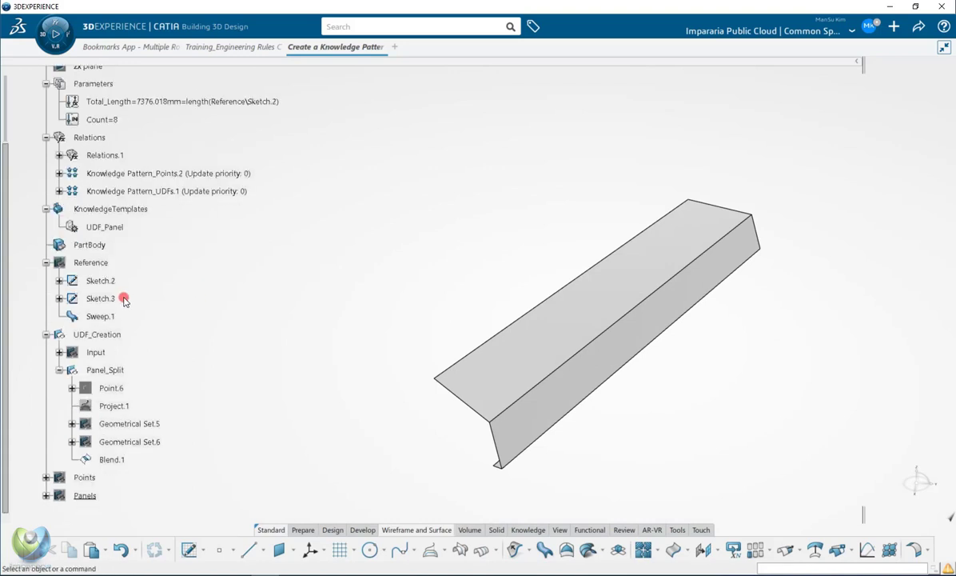
left_click(118, 227)
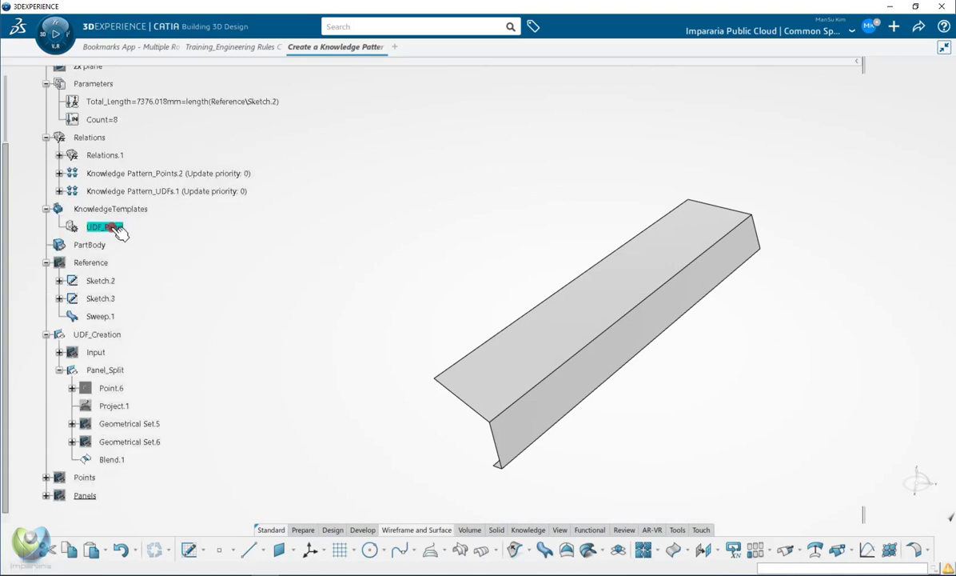
double_click(118, 228)
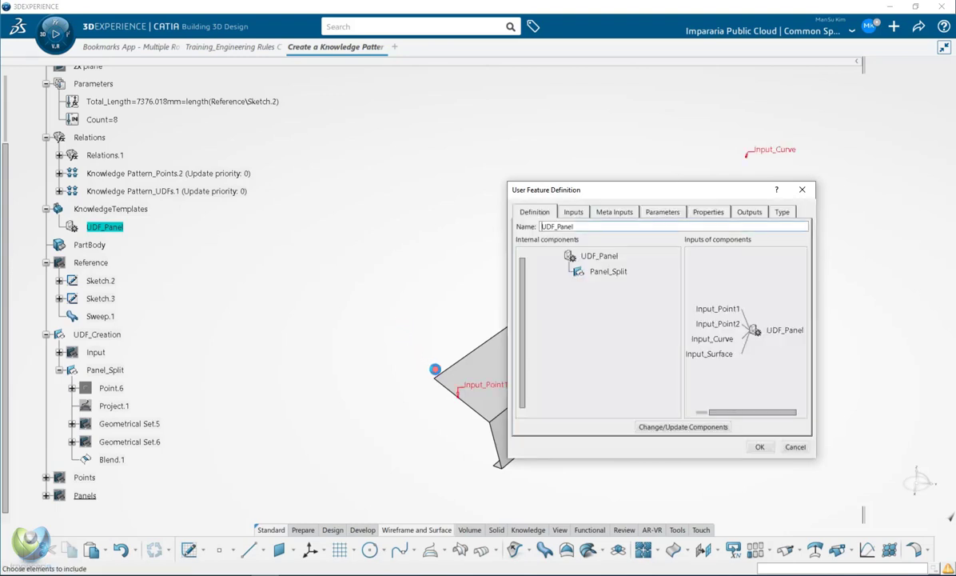
middle_click_drag(434, 370, 604, 218)
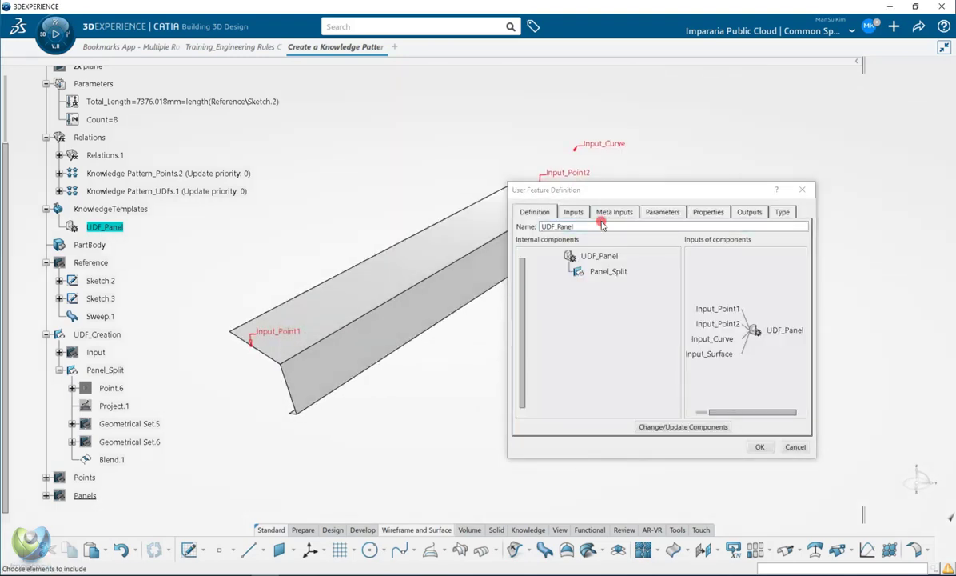
left_click_drag(623, 190, 664, 175)
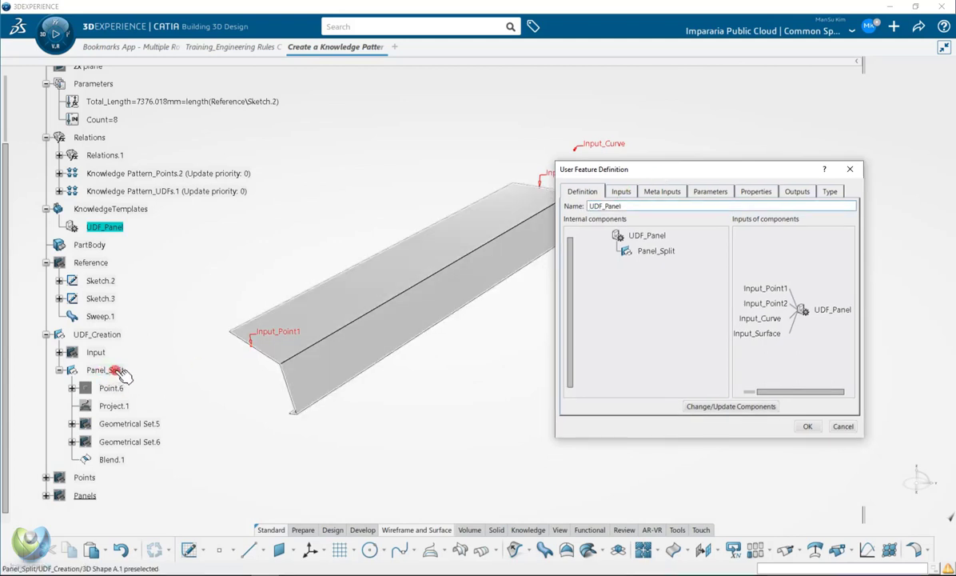
left_click(651, 236)
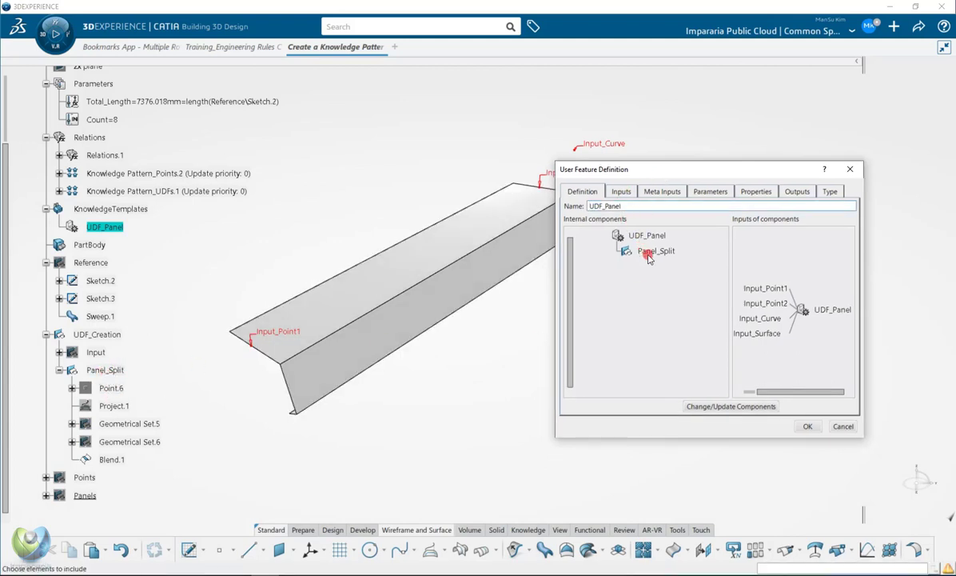
Review the template's inputs Input_Point1, Input_Point2, Input_Curve and Input_Surface.
left_click(621, 192)
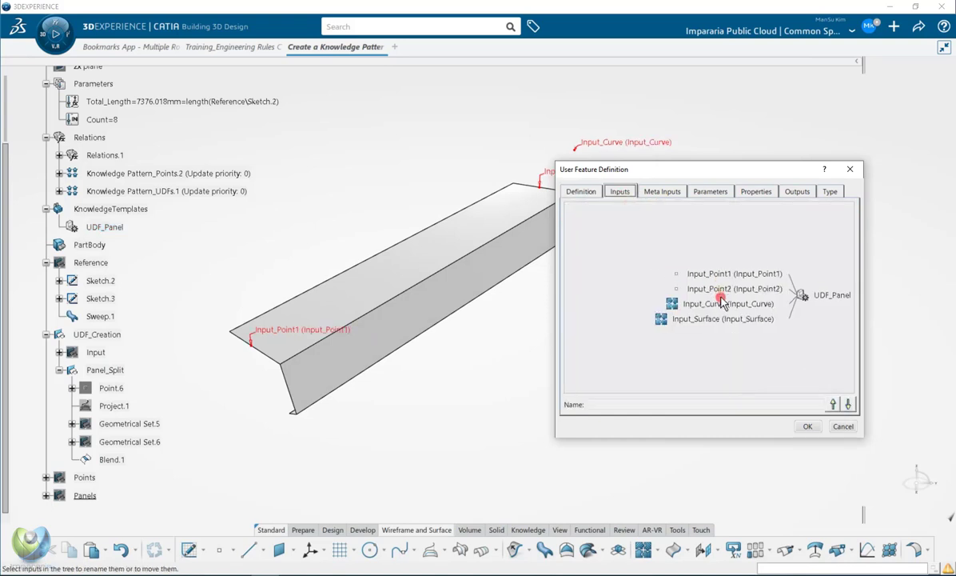
left_click(708, 276)
left_click(709, 291)
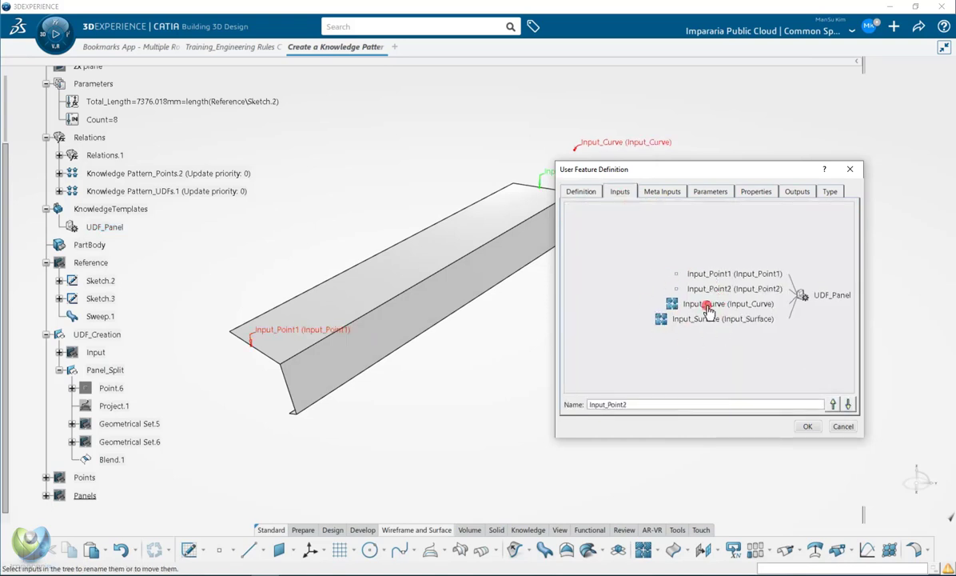
left_click(708, 305)
left_click(708, 320)
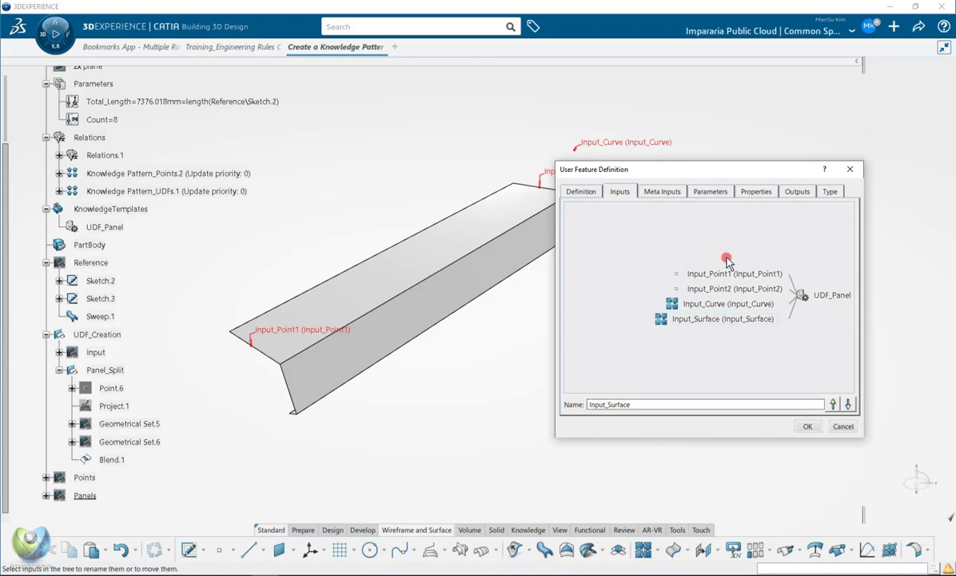
Check the template's main result output Blend.1, and accept the user feature definition.
left_click(794, 193)
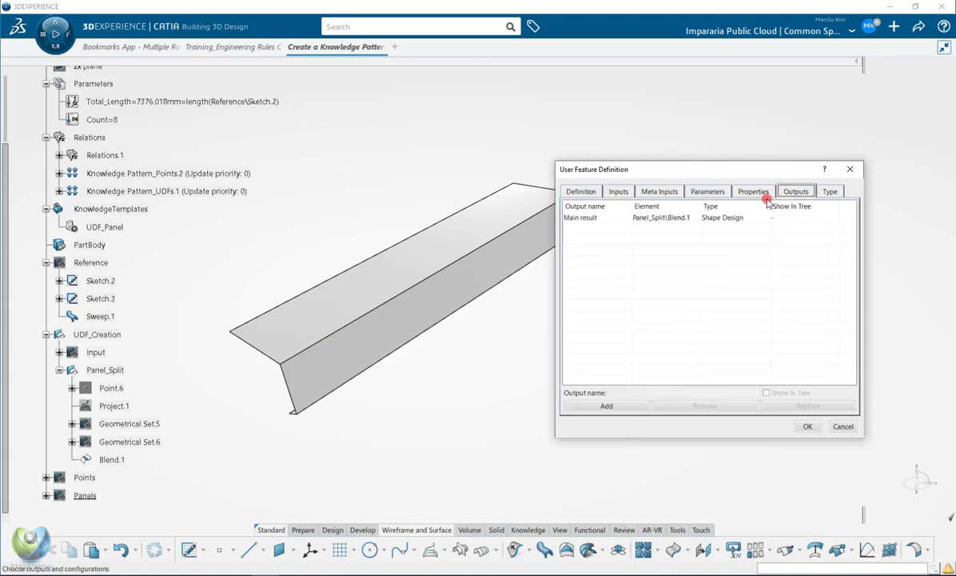
left_click(602, 218)
middle_click_drag(363, 326, 424, 376)
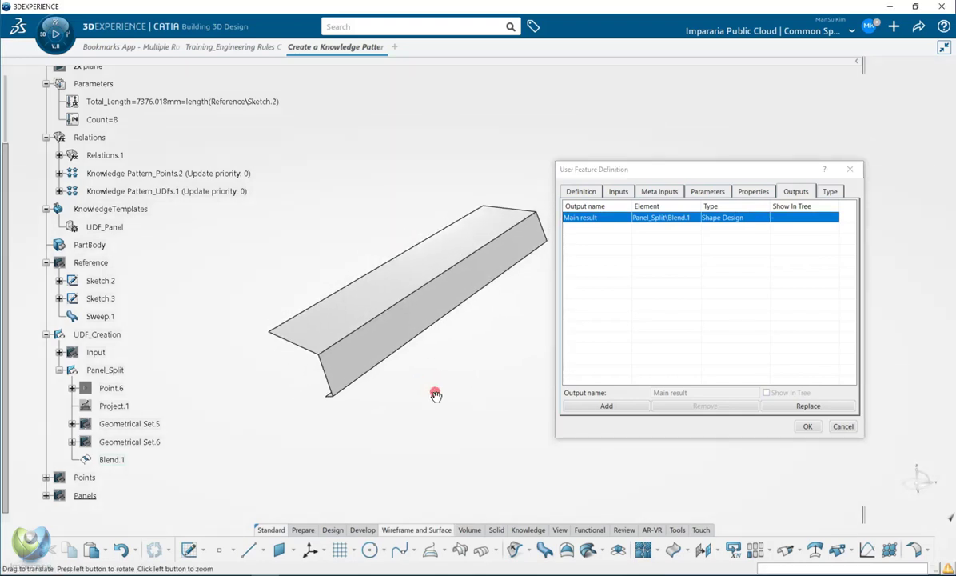
left_click(804, 426)
Collapse the Panel_Split set and hide the whole UDF_Creation set.
scroll(90, 326, "down", 3)
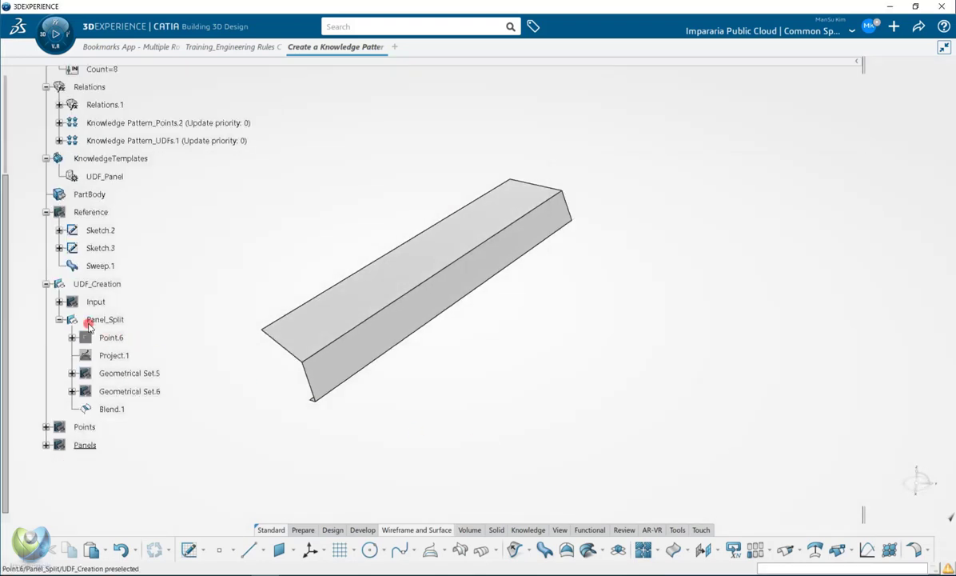
left_click(59, 320)
scroll(120, 328, "up", 2)
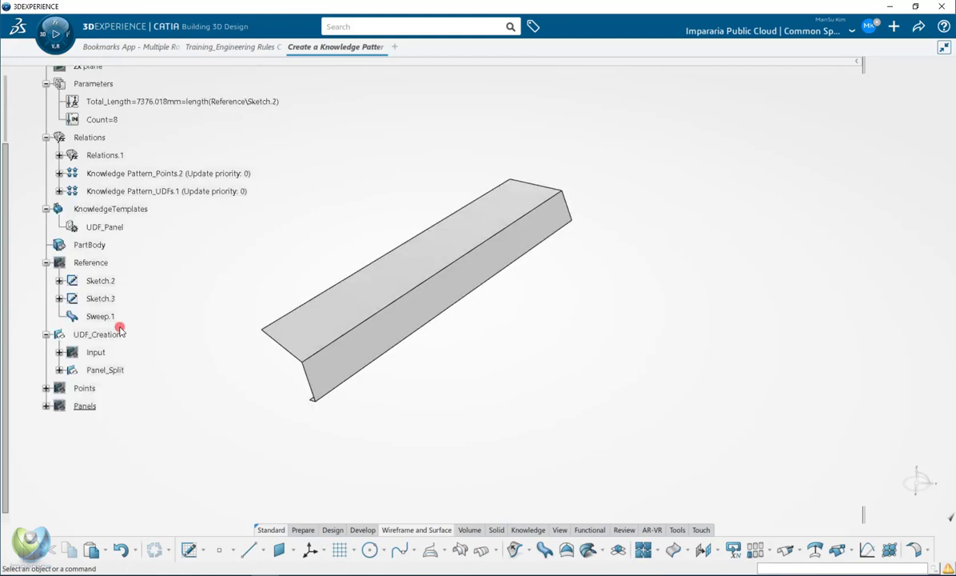
scroll(120, 330, "up", 2)
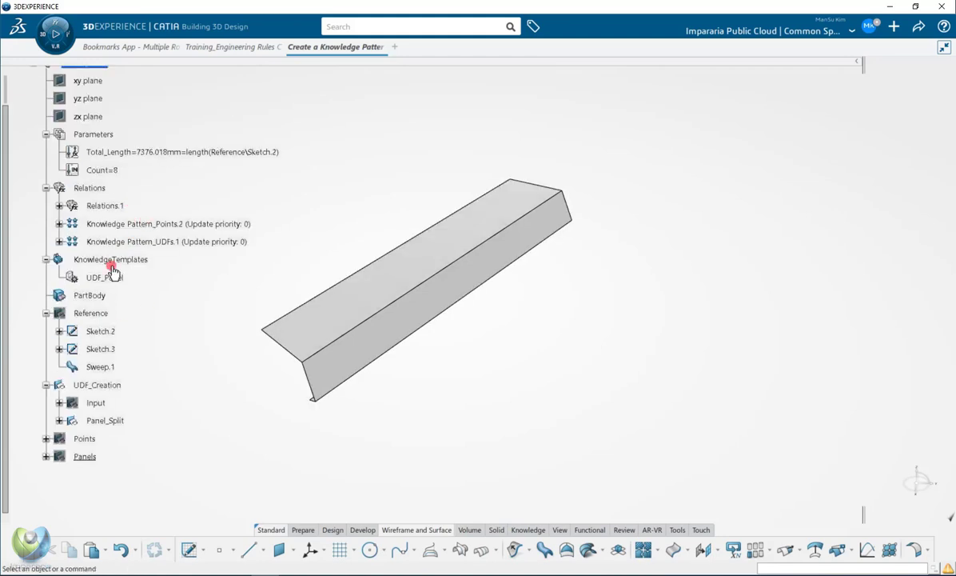
right_click(95, 387)
key("h")
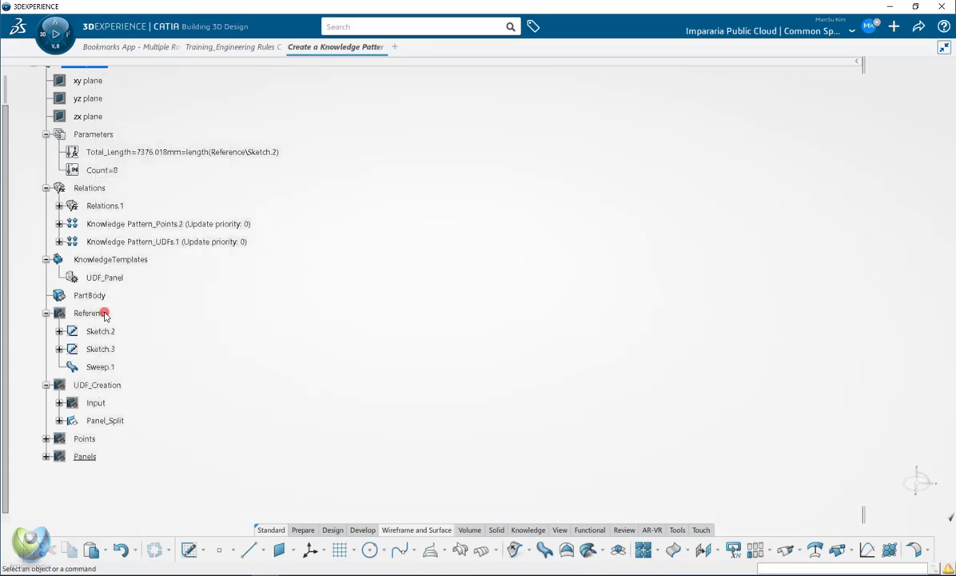
Show the Reference set and set the Count parameter to 15.
right_click(96, 314)
key("h")
middle_click_drag(524, 319, 396, 369)
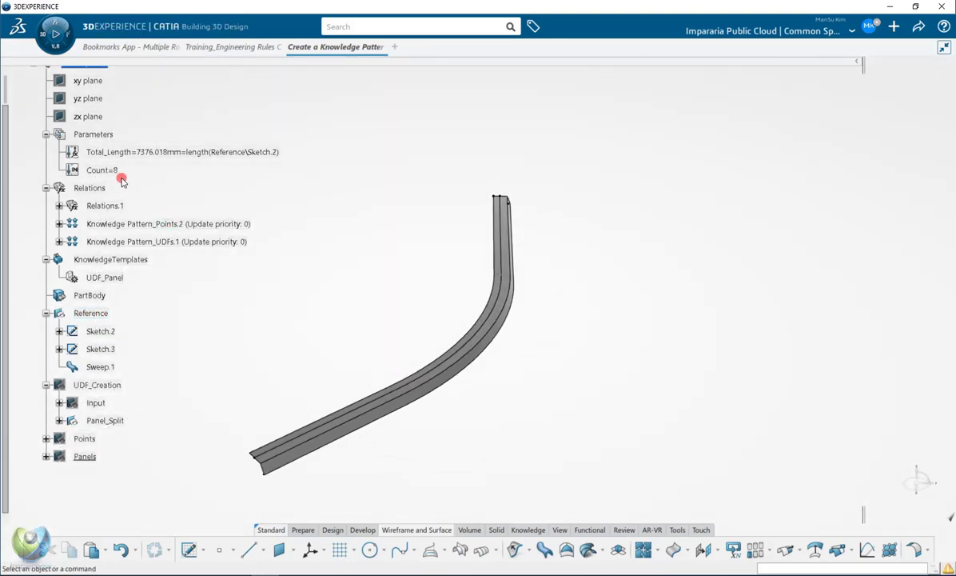
double_click(114, 170)
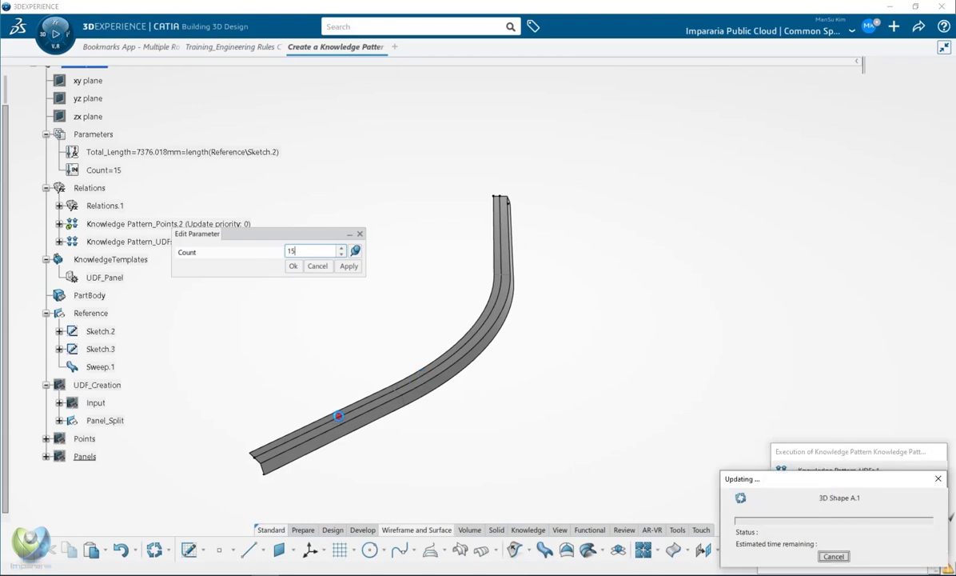
Show the Points and Panels sets, and highlight each one along the swept surface.
left_click(86, 438)
left_click(89, 457, "ctrl")
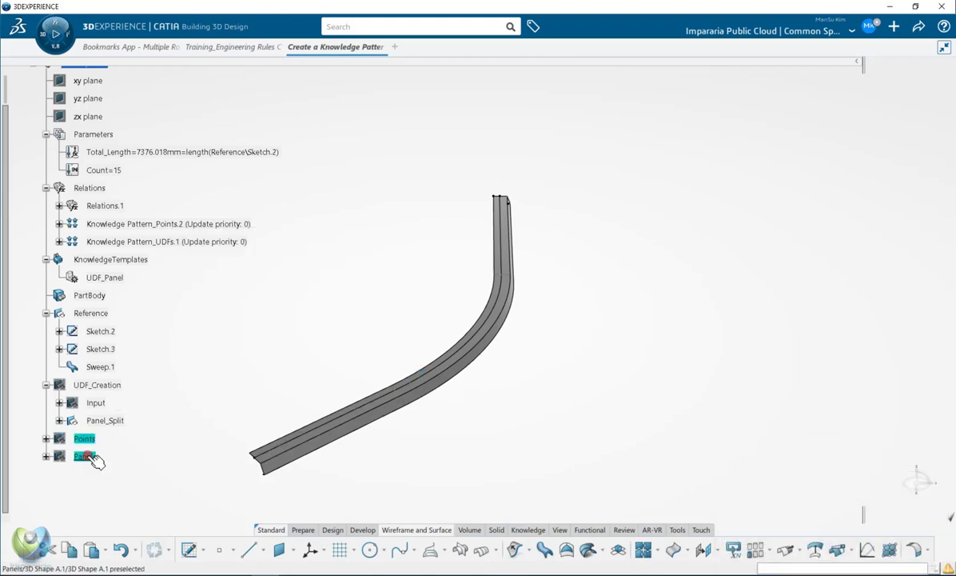
key("space")
left_click(88, 439)
middle_click_drag(497, 458, 306, 411)
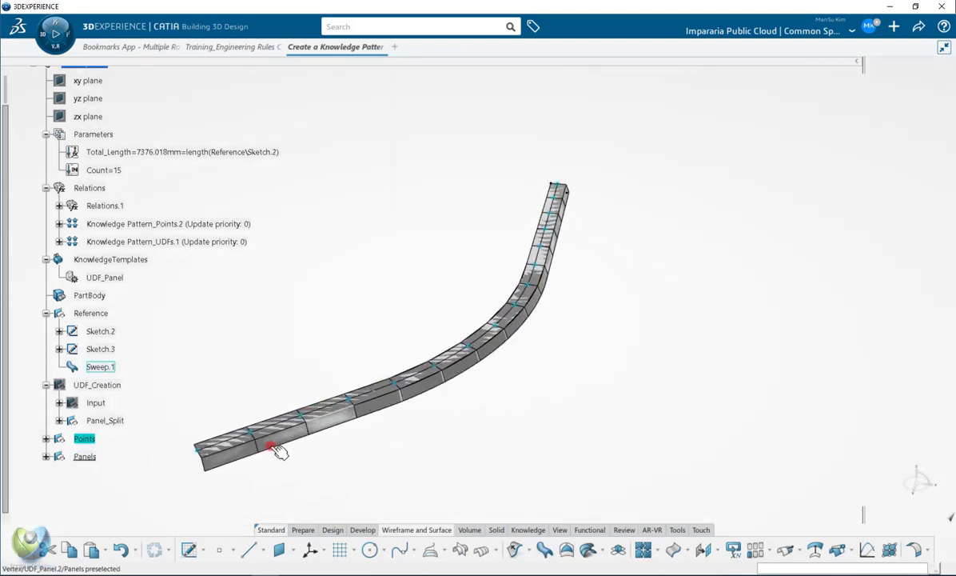
left_click(85, 457)
left_click(190, 385)
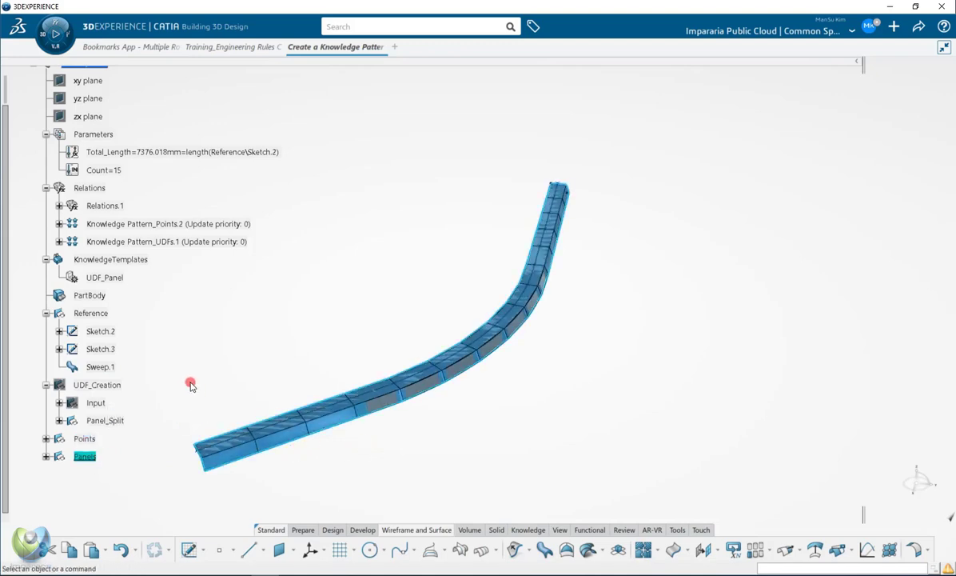
Hide the Reference set and view the panels along the curve on their own.
right_click(105, 315)
key("Escape")
middle_click_drag(523, 317, 482, 288)
middle_click_drag(595, 287, 456, 330)
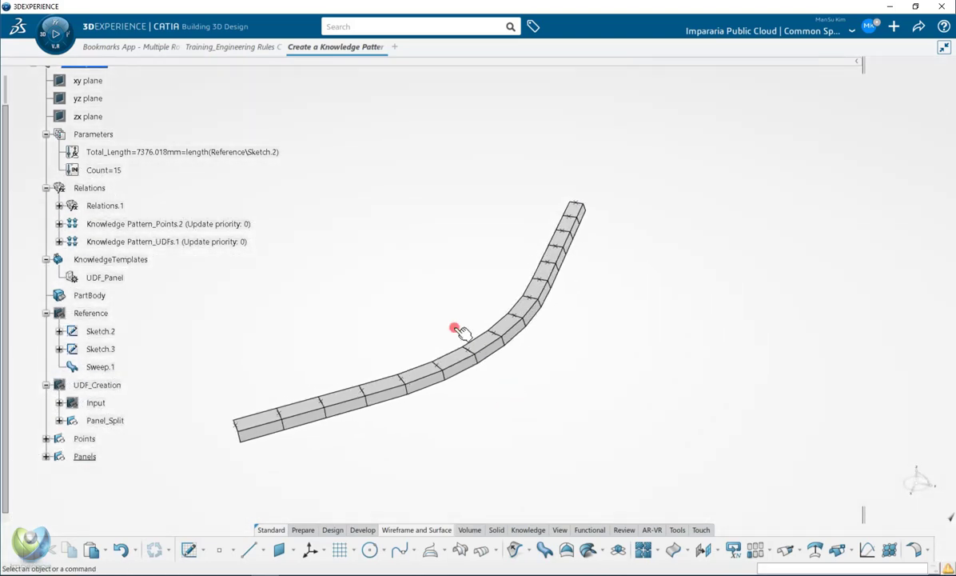
Set the Count parameter to 8 and inspect the regenerated panels.
double_click(104, 170)
type("8")
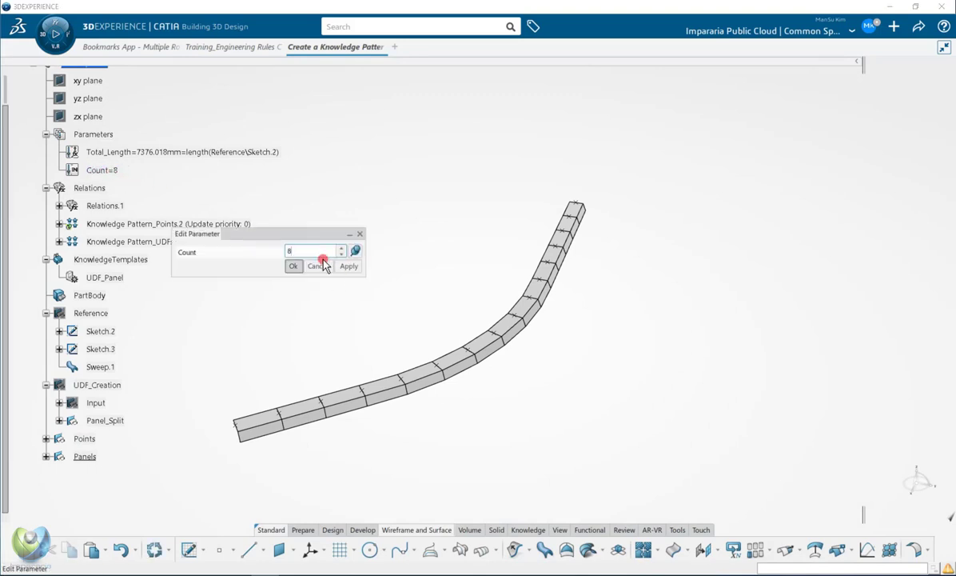
key("Return")
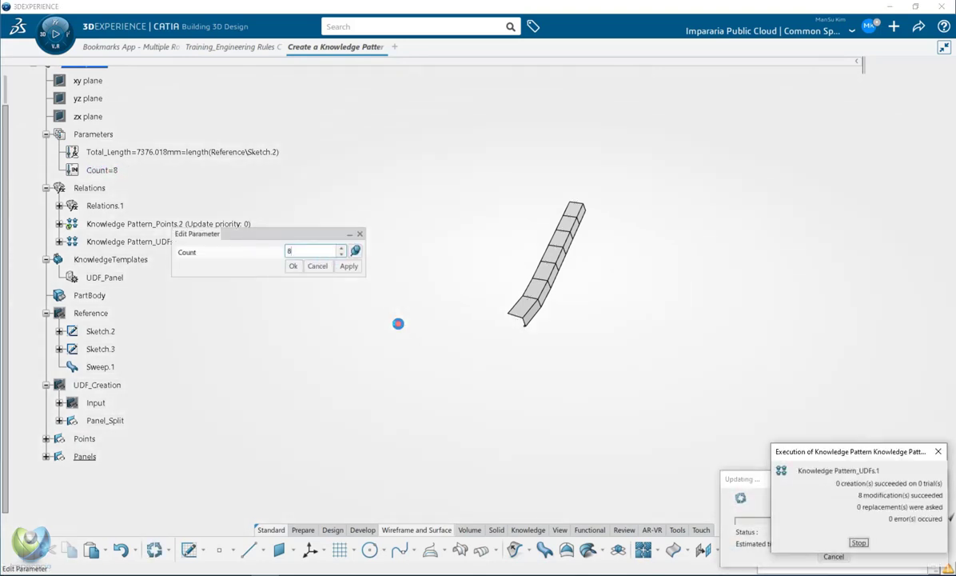
middle_click_drag(544, 400, 563, 380)
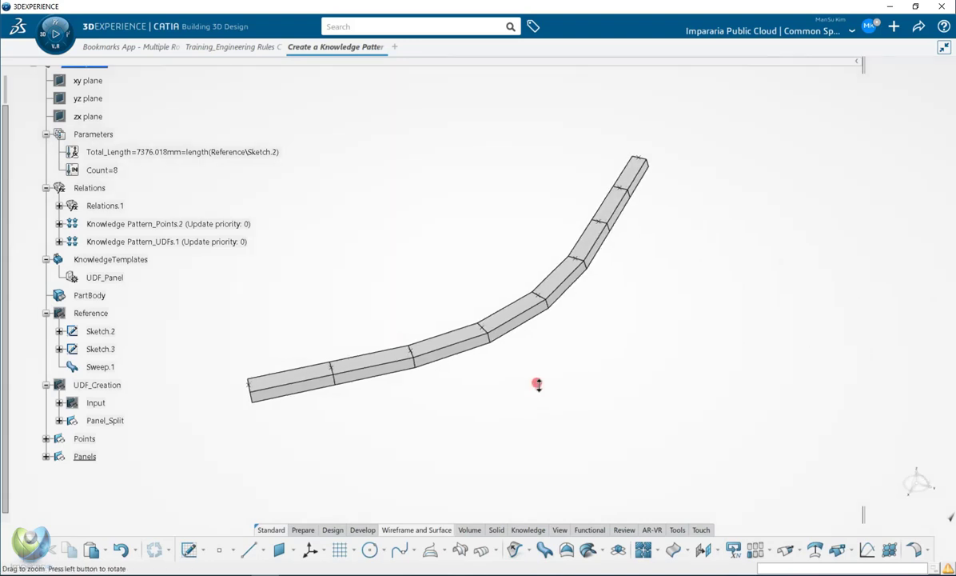
scroll(538, 384, "up", 2)
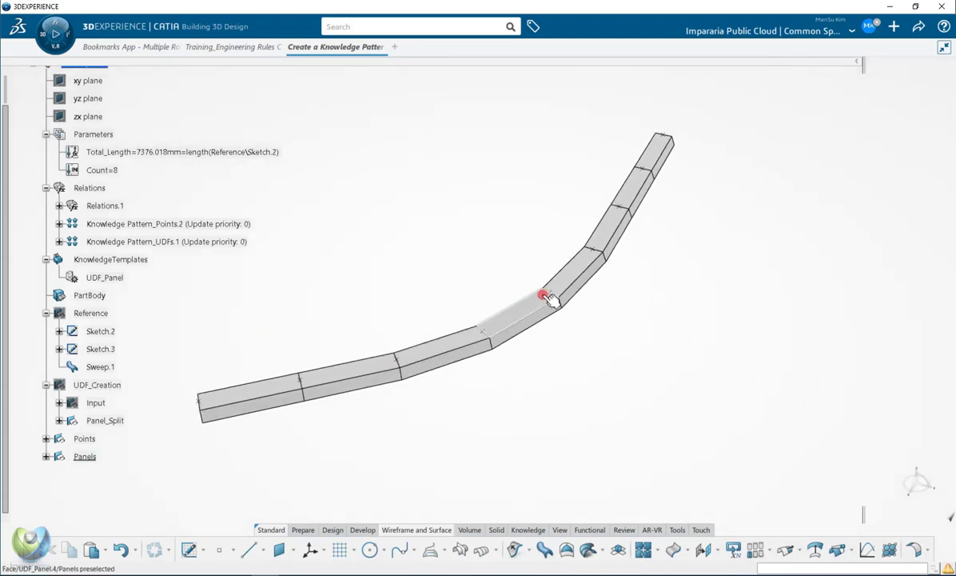
middle_click_drag(589, 305, 560, 398)
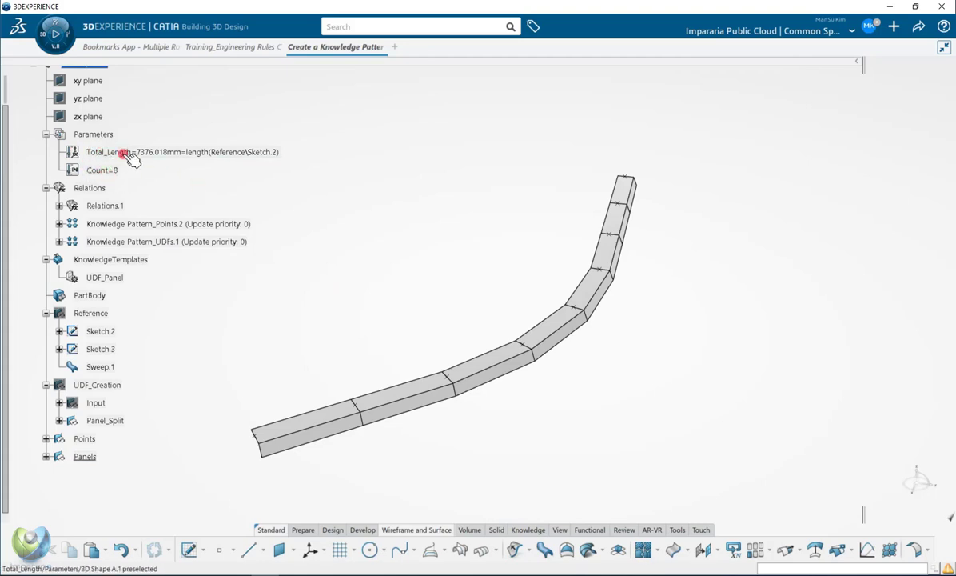
Hide the Points and Panels sets and show the Reference set again.
left_click(85, 439)
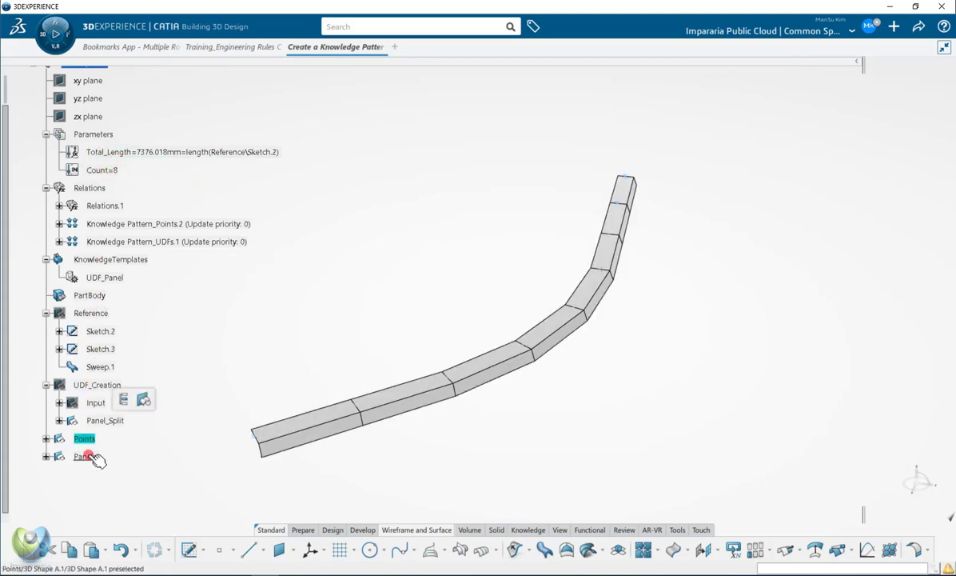
left_click(88, 456, "ctrl")
right_click(89, 455)
left_click(95, 434)
left_click(93, 313)
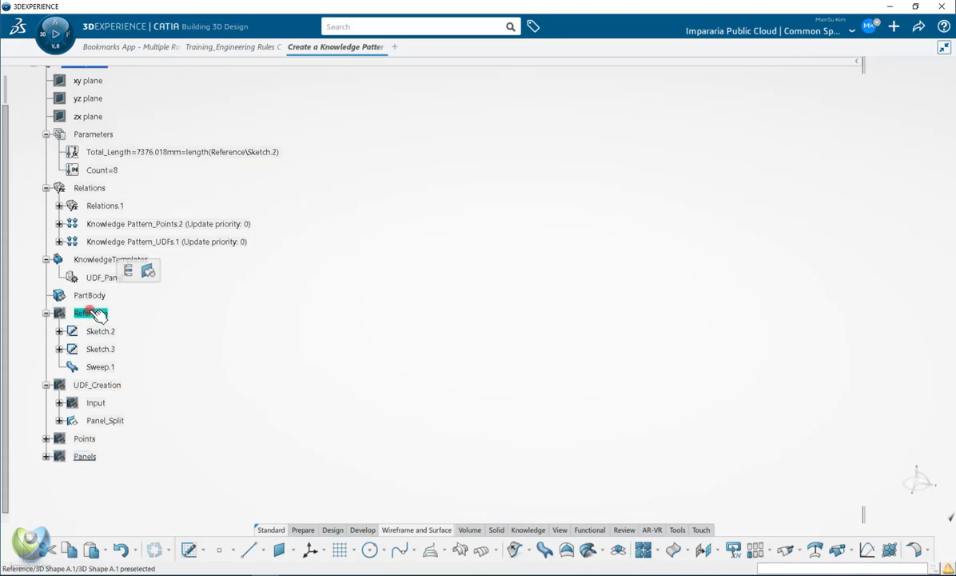
key("space")
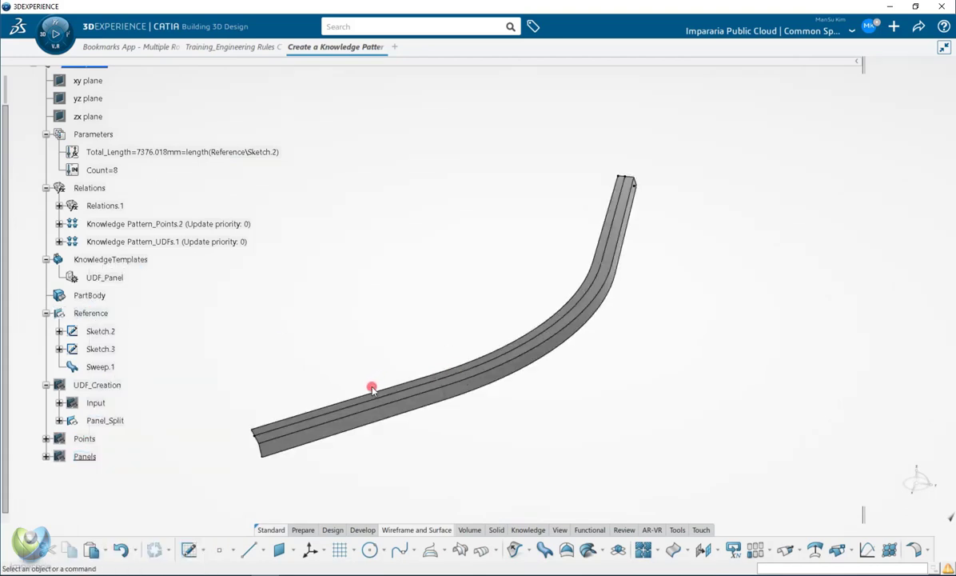
Examine the Total_Length parameter and the Sketch.2 curve it measures from end to end.
left_click(151, 153)
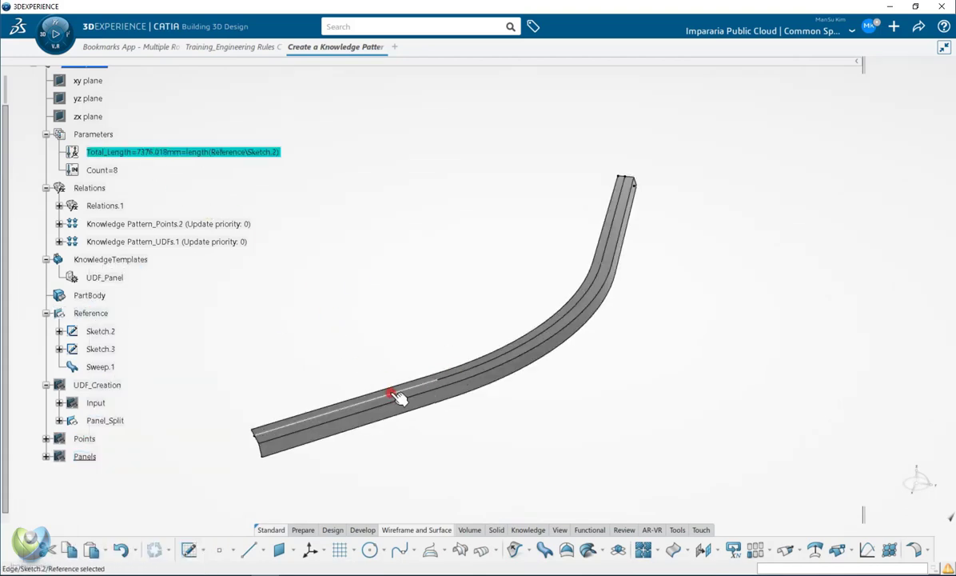
left_click(395, 392)
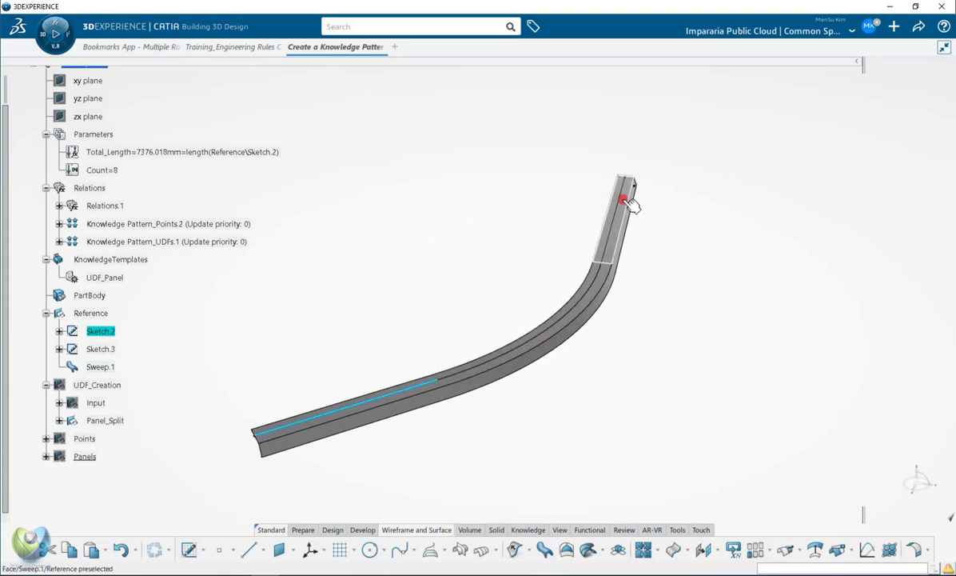
middle_click(625, 198)
mouse_move(392, 468)
middle_mouse_down()
mouse_move(539, 297)
mouse_move(424, 362)
mouse_move(427, 388)
mouse_move(424, 376)
middle_mouse_up()
middle_click(424, 360)
left_click(424, 375)
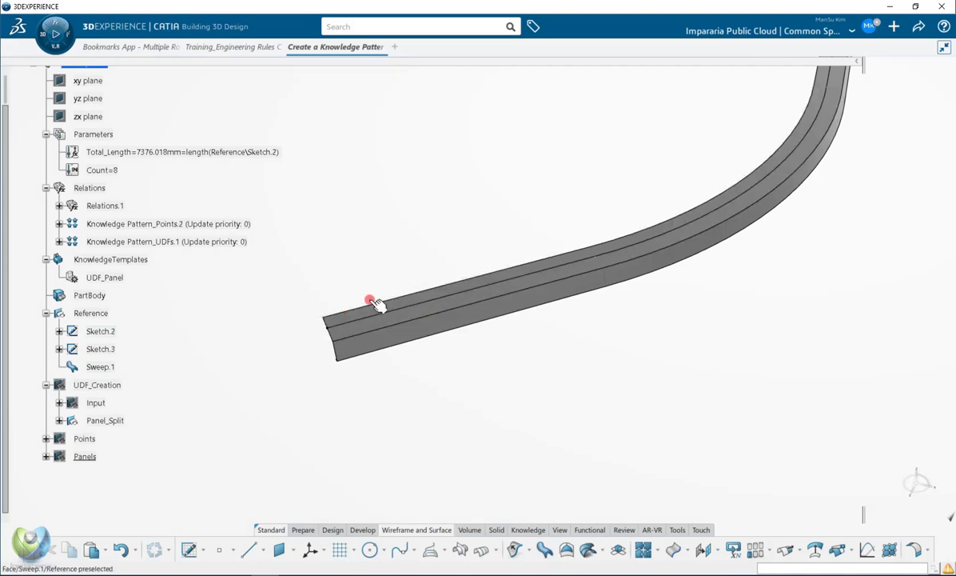
middle_click_drag(589, 276, 470, 383)
Rebuild the Total_Length formula as length(Reference\Sketch.2) with the length measure function, and accept the parameter.
double_click(155, 155)
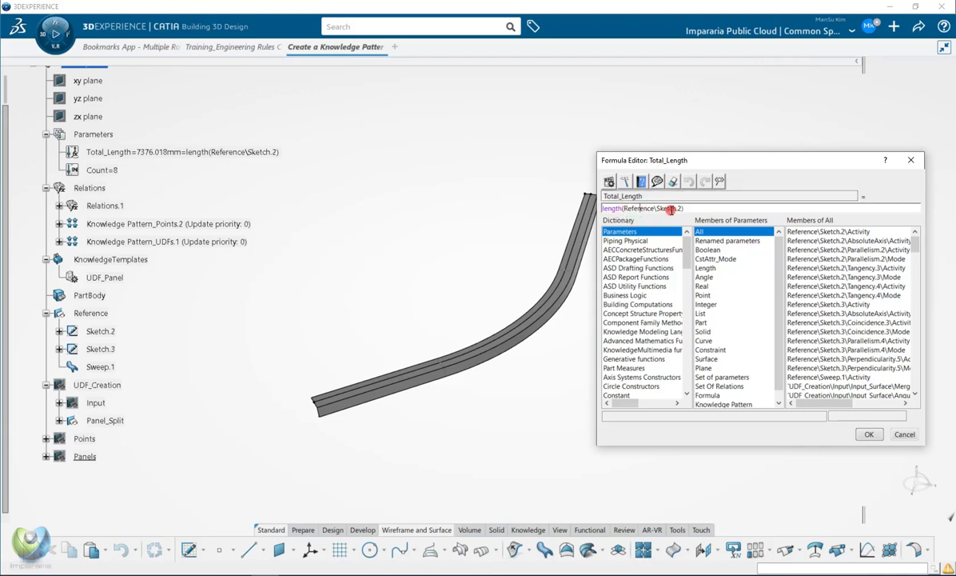
left_click_drag(682, 209, 601, 209)
key("Delete")
left_click(639, 285)
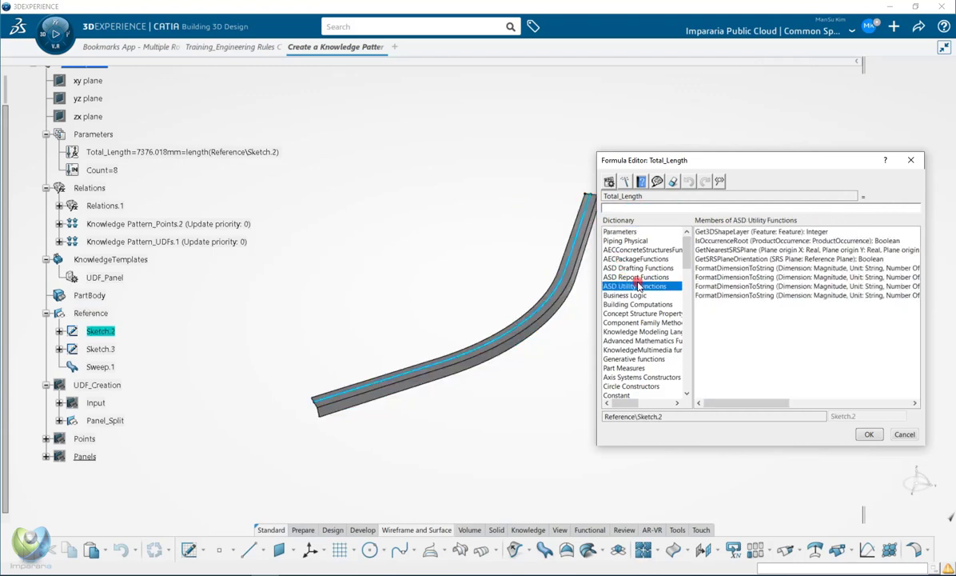
key("m")
left_click(631, 394)
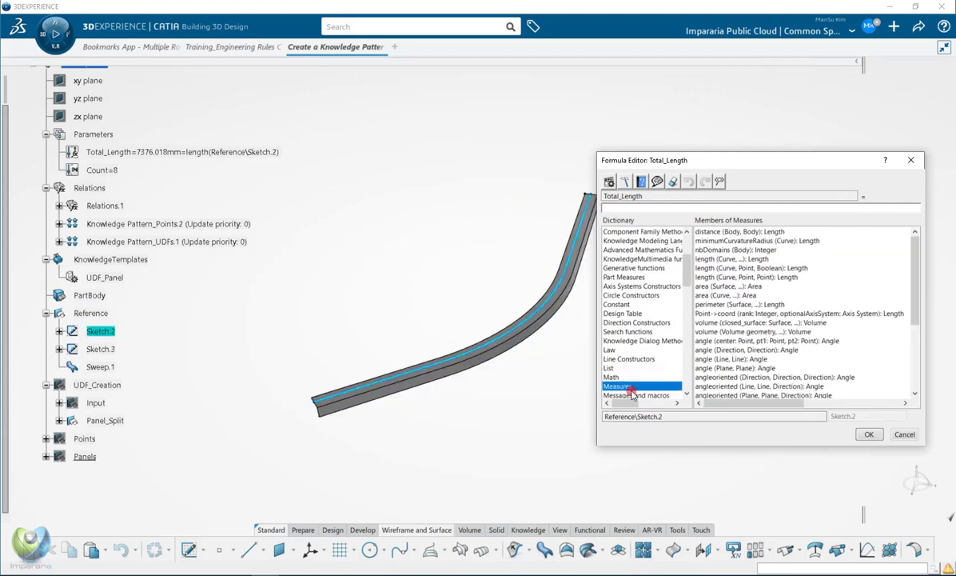
double_click(734, 260)
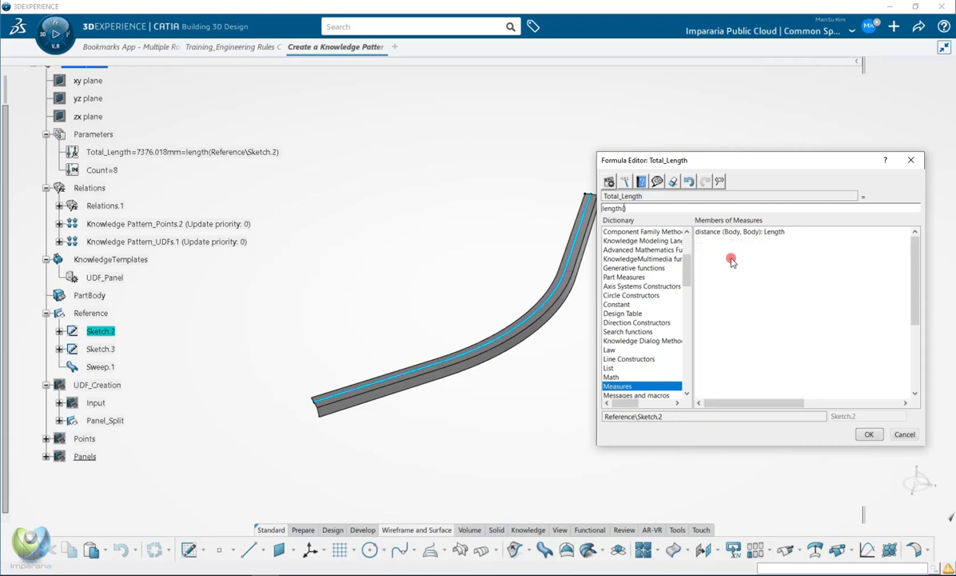
left_click(112, 332)
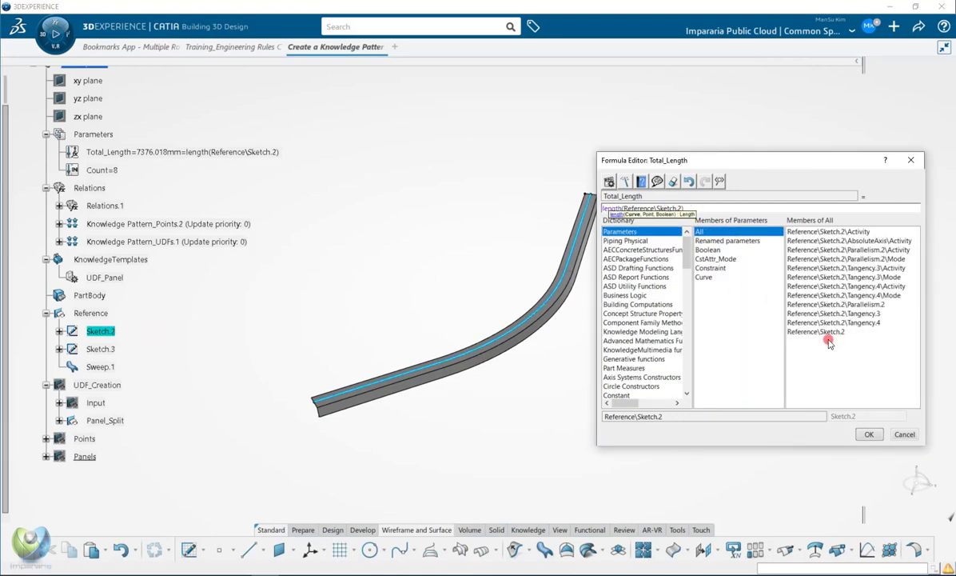
left_click(869, 433)
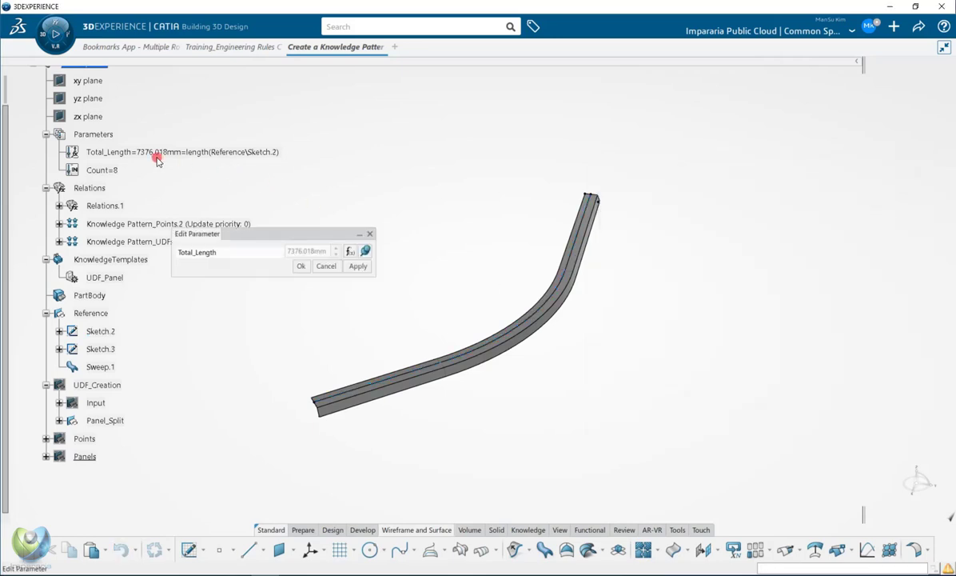
left_click(299, 266)
Review the Total_Length and Count parameters and the UDF_Panel template as ingredients of the pattern.
left_click(111, 154)
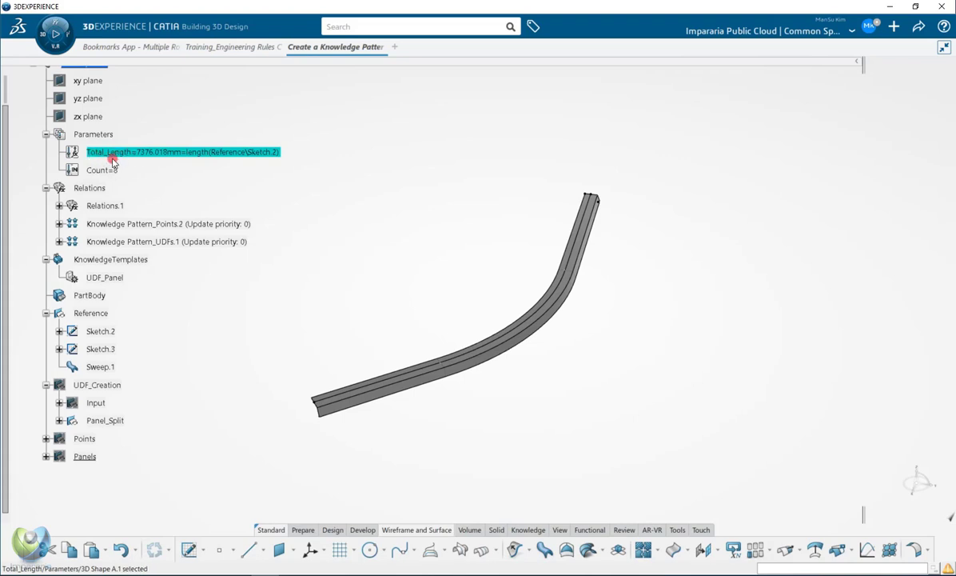
left_click(133, 191)
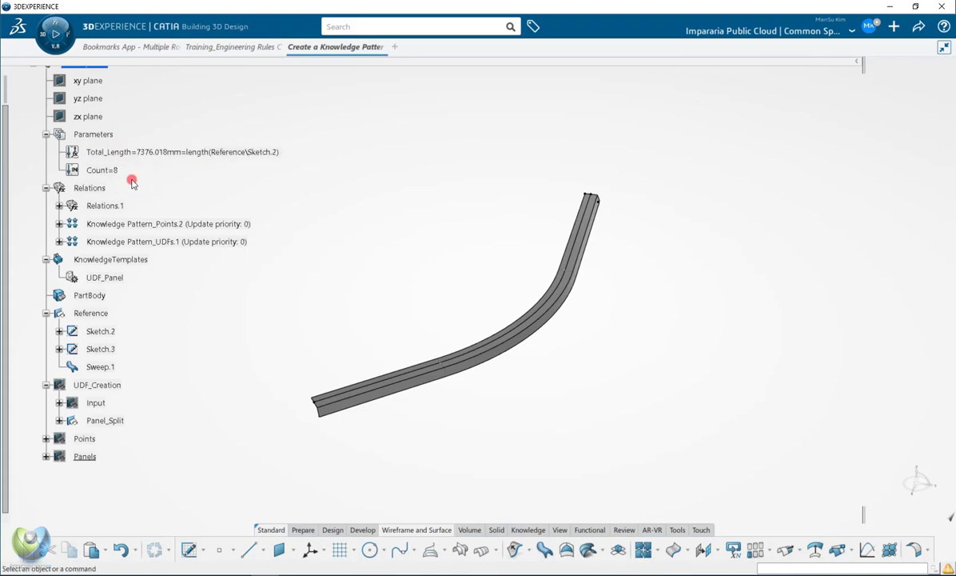
left_click(101, 171)
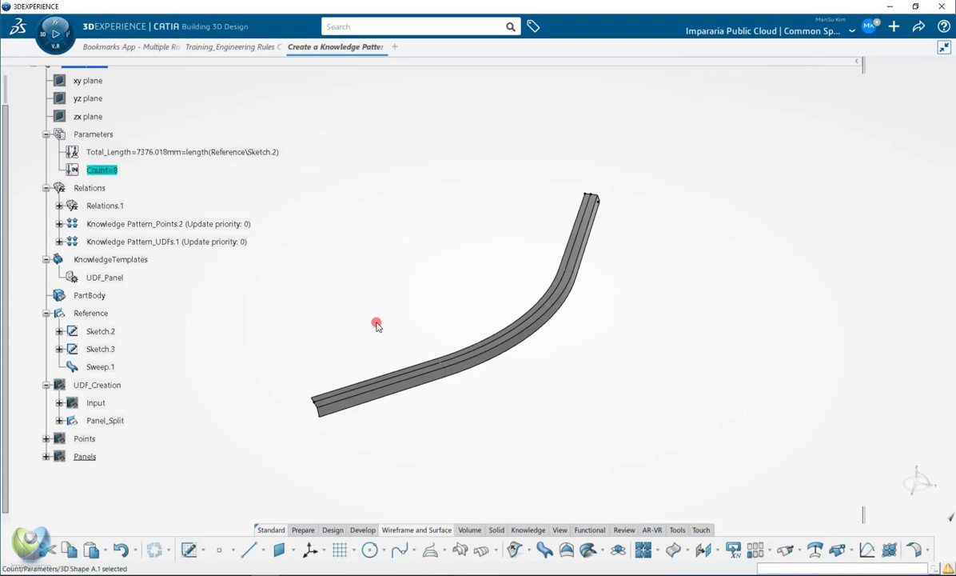
mouse_move(539, 339)
middle_mouse_down()
mouse_move(551, 352)
mouse_move(543, 357)
middle_mouse_up()
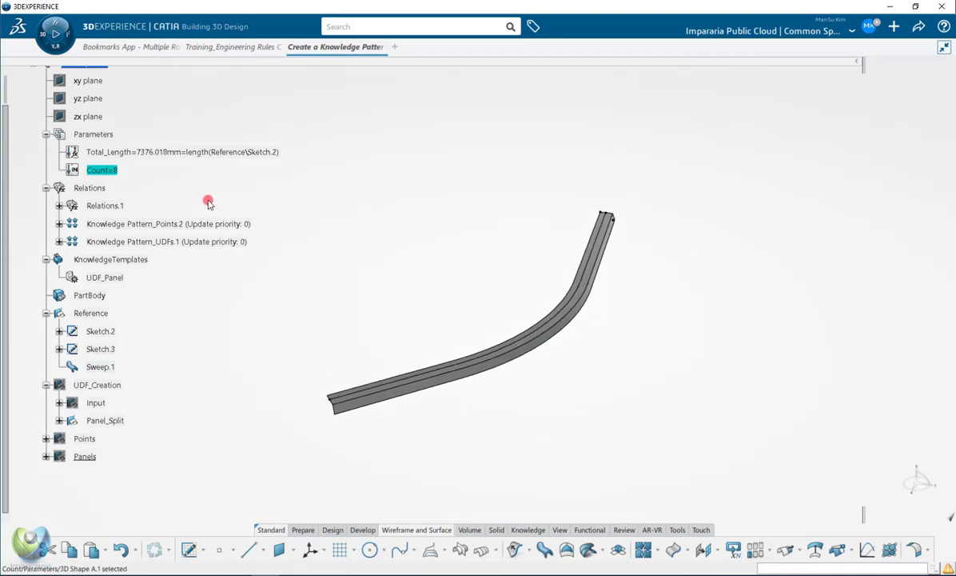
left_click(208, 204)
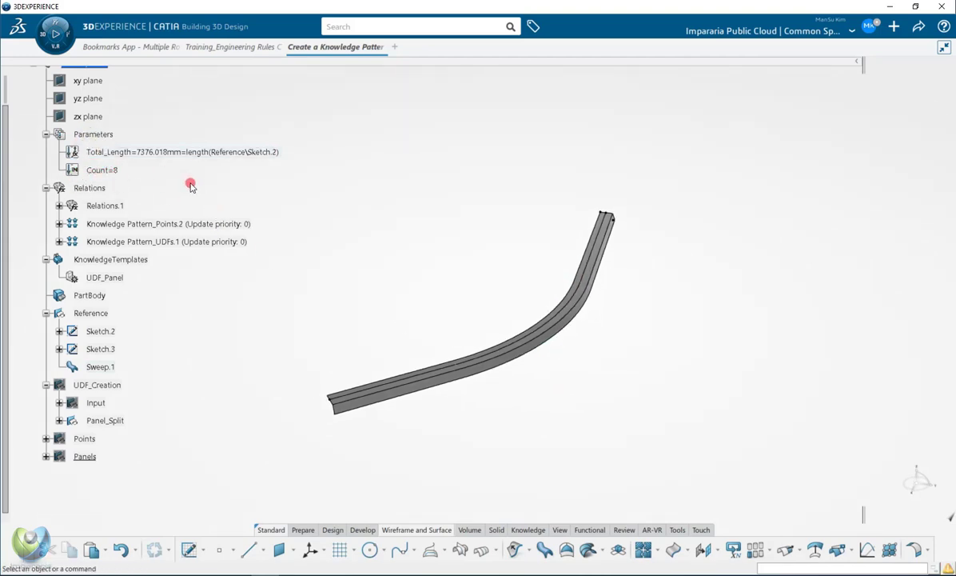
left_click(110, 171)
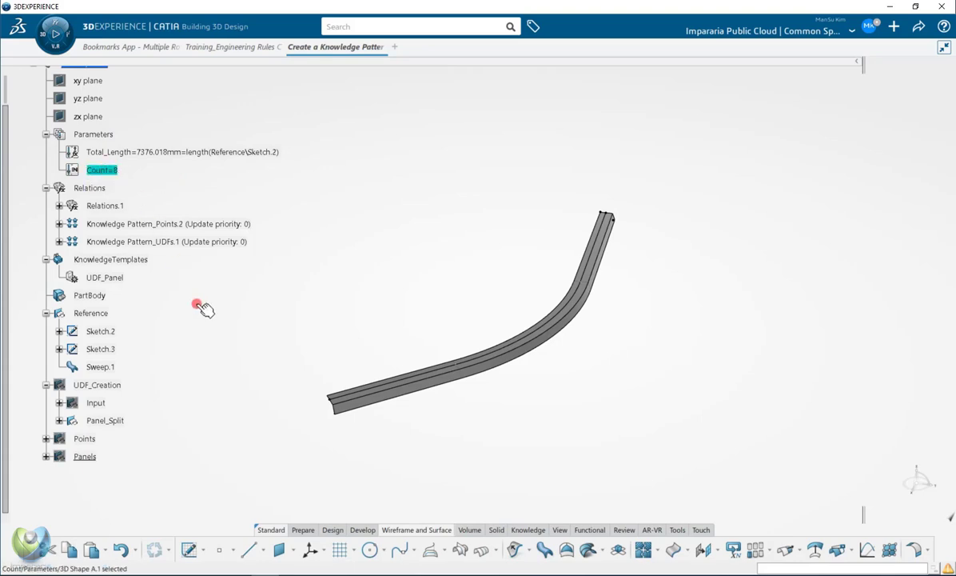
left_click(181, 294)
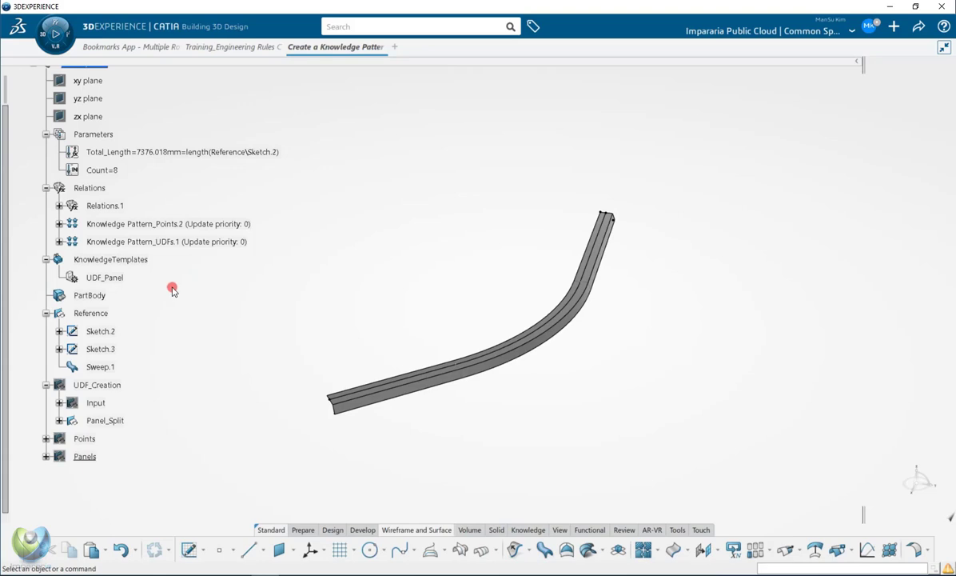
left_click(119, 278)
left_click(172, 286)
left_click(102, 159)
left_click(105, 168)
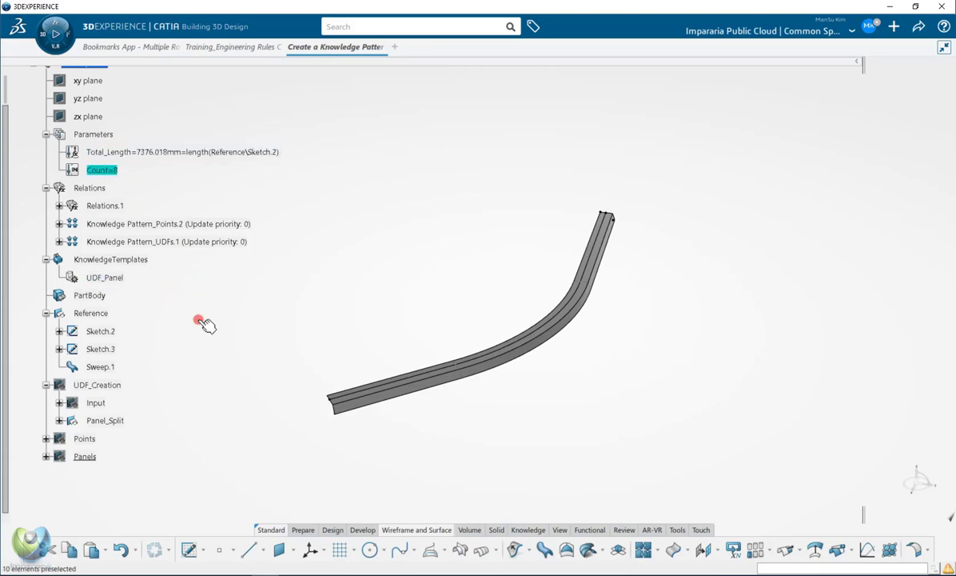
left_click(192, 340)
Show the Points and Panels sets, and expand Points in the tree with UDF_Creation collapsed.
left_click(47, 385)
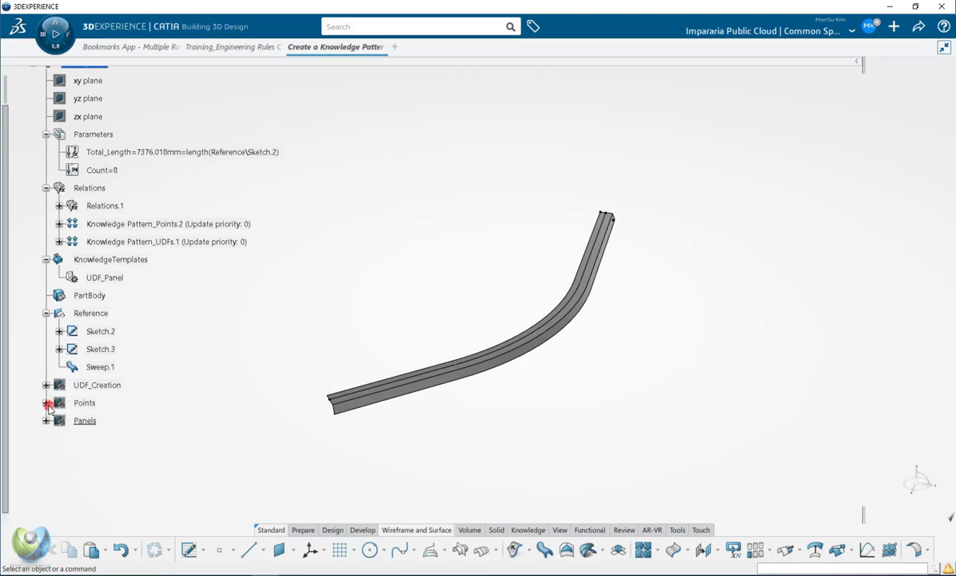
left_click(46, 402)
left_click(46, 336)
left_click(83, 337)
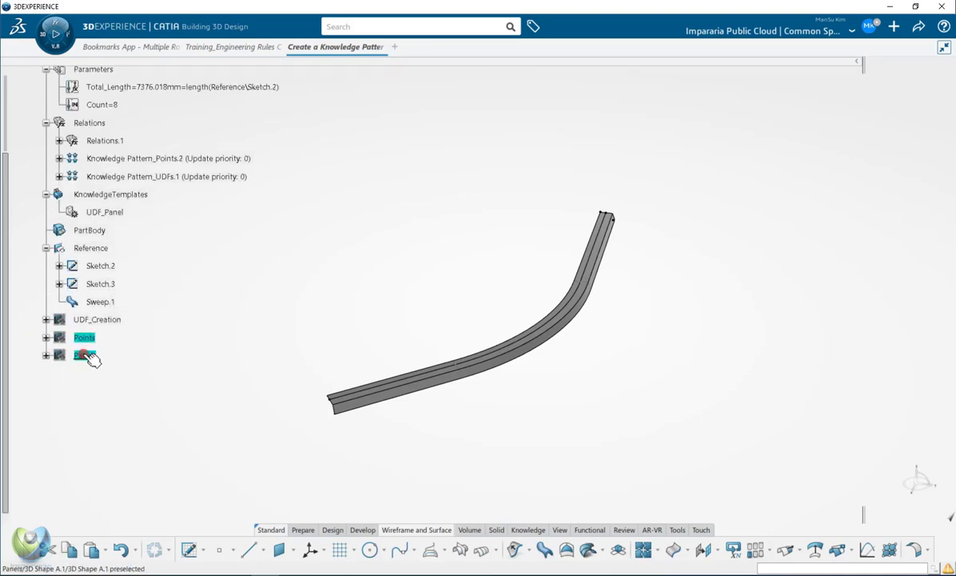
right_click(86, 355)
left_click(96, 79)
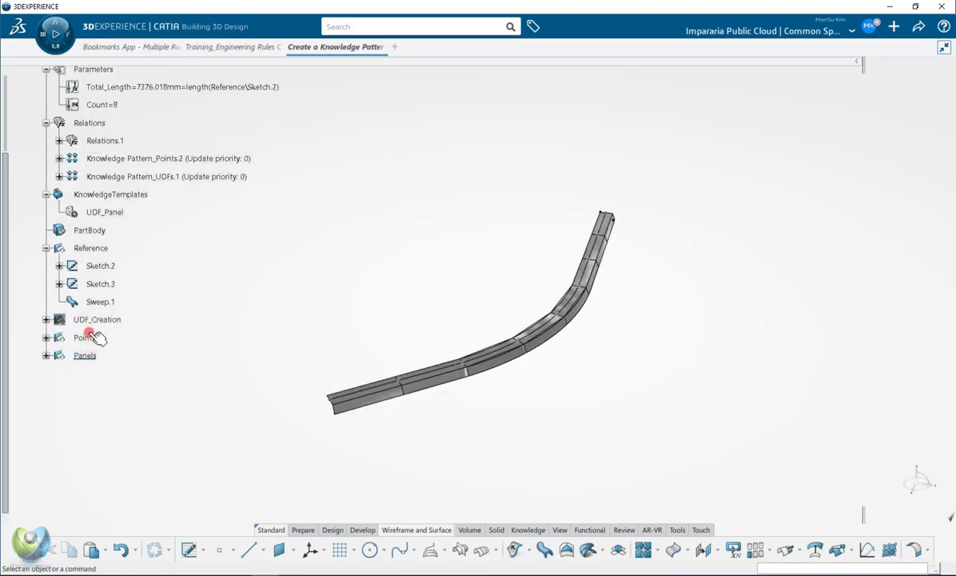
left_click(45, 337)
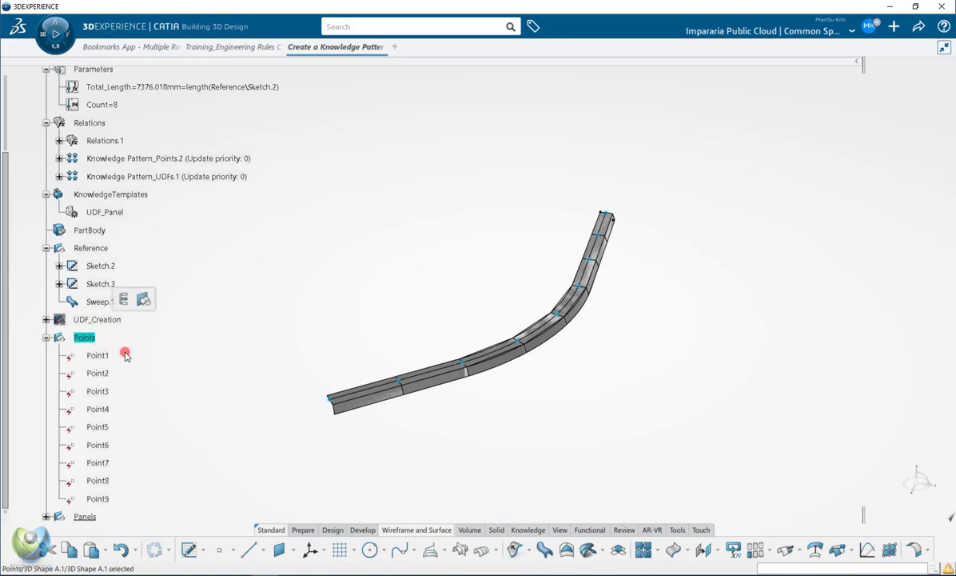
Expand the Panels set in the tree and highlight its UDF_Panel instances on the model.
scroll(58, 392, "down", 2)
left_click(45, 415)
scroll(47, 416, "down", 1)
left_click(94, 372)
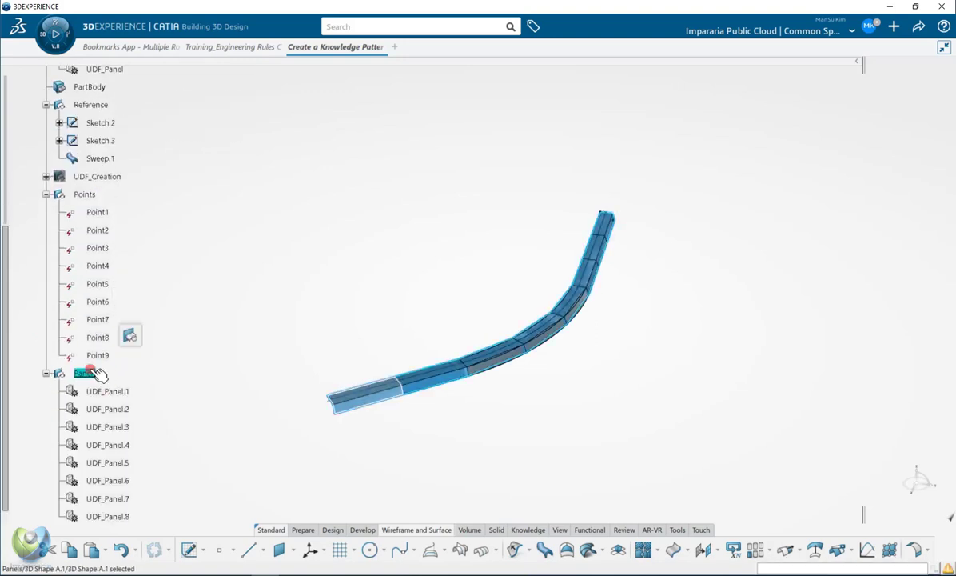
left_click(148, 300)
scroll(153, 298, "up", 3)
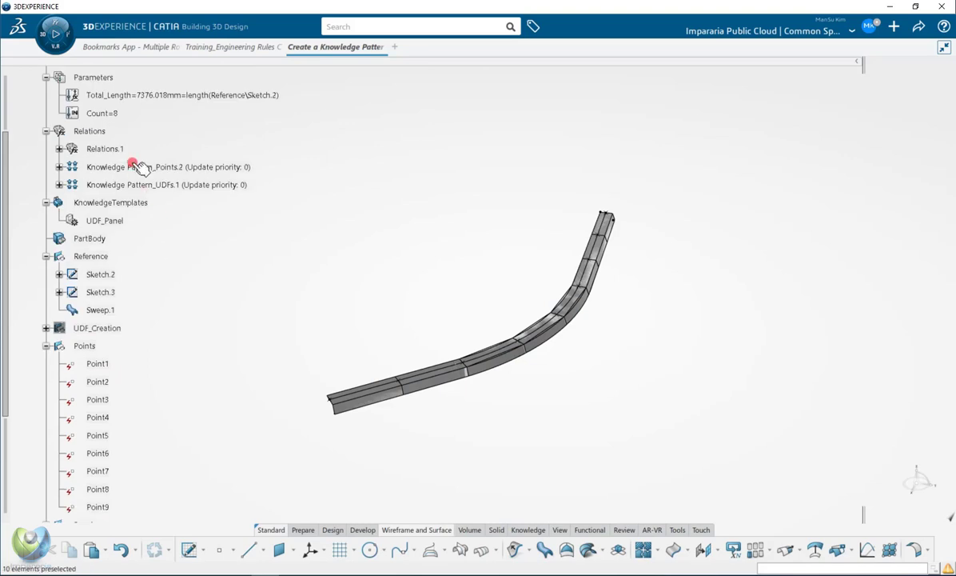
Open Knowledge Pattern_Points.2 in the Knowledge Pattern Editor, and narrow the editor window so the tree stays readable.
left_click(147, 170)
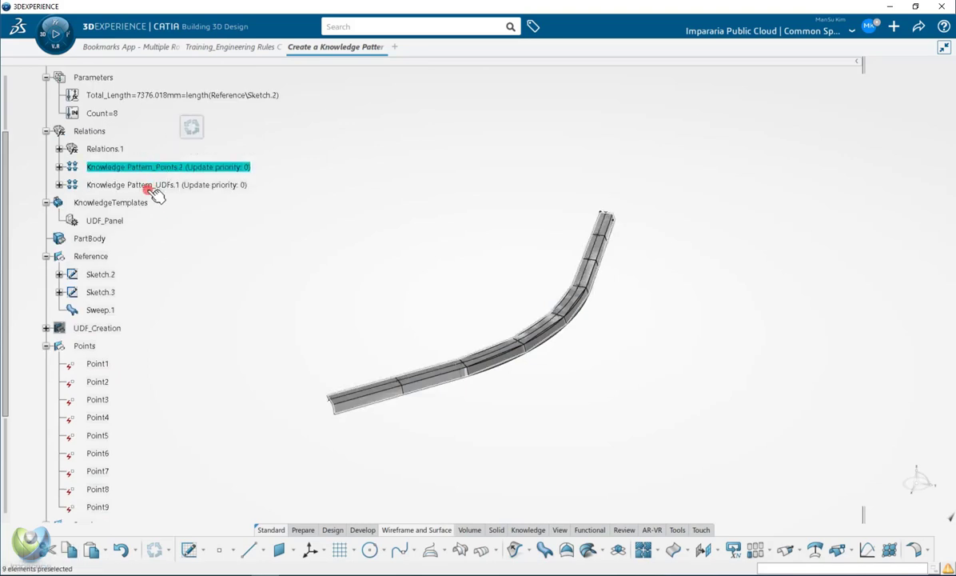
left_click(141, 187)
scroll(181, 245, "up", 1)
double_click(147, 218)
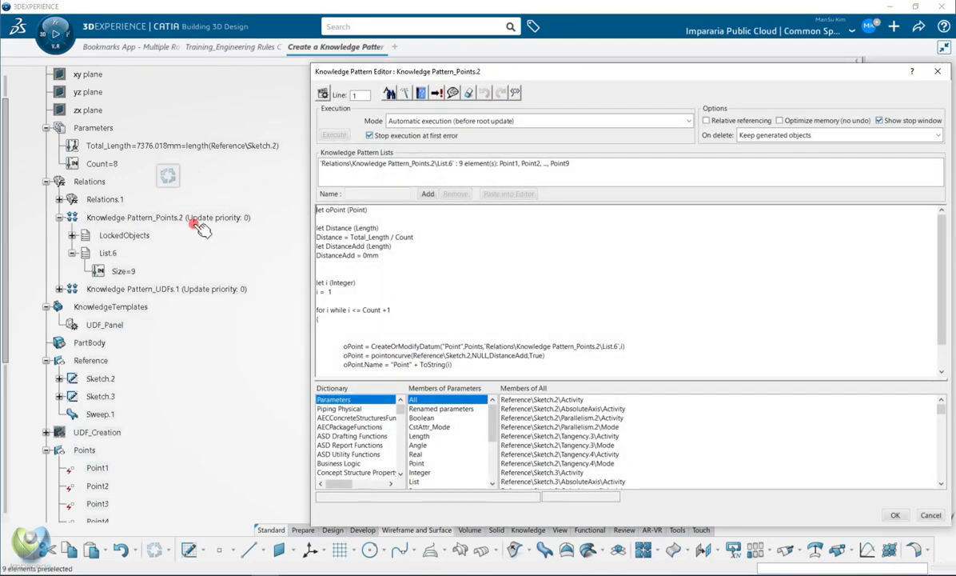
left_click_drag(503, 74, 480, 80)
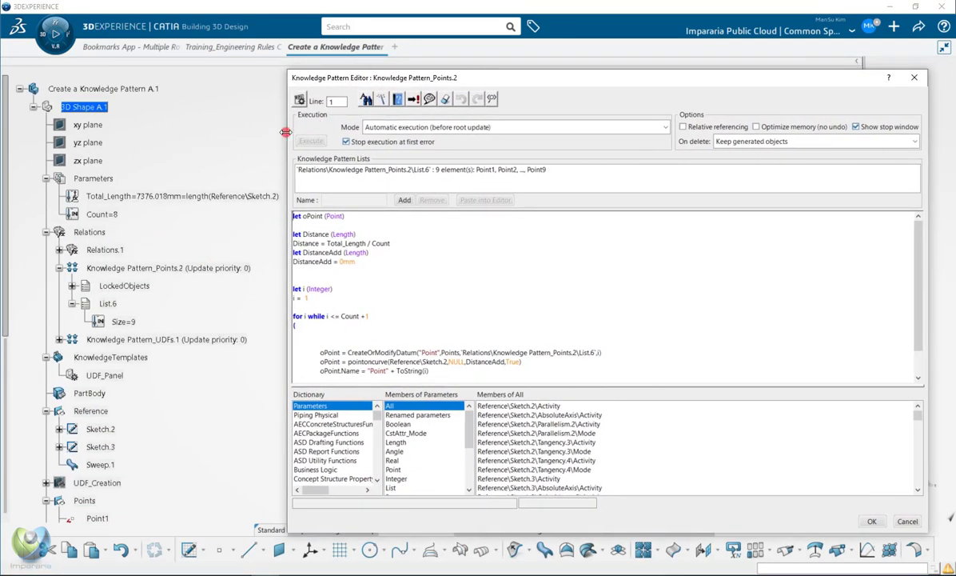
left_click_drag(285, 132, 343, 136)
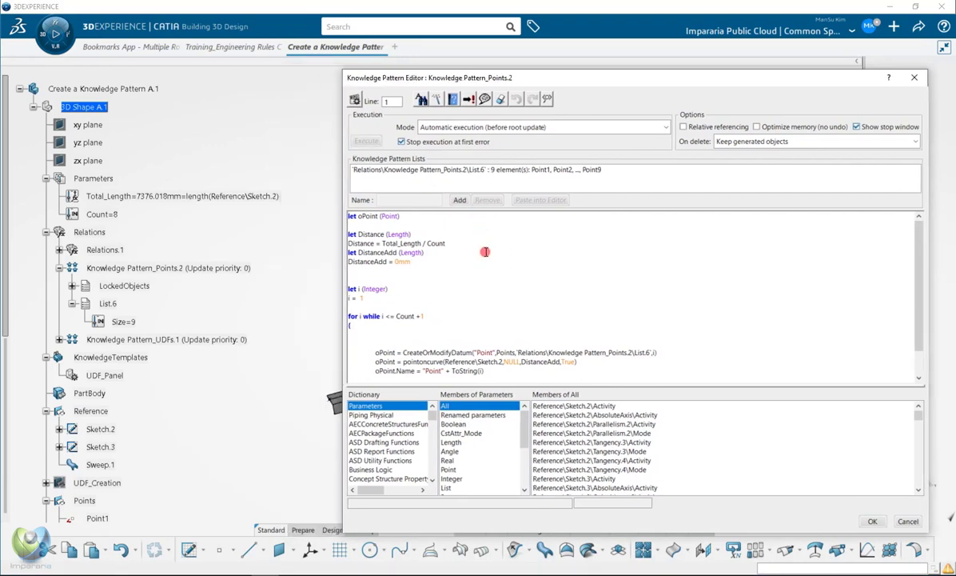
Examine the oPoint (Point) declaration, its use in the loop, and the matching points in the Points set.
left_click_drag(413, 220, 296, 209)
left_click(382, 226)
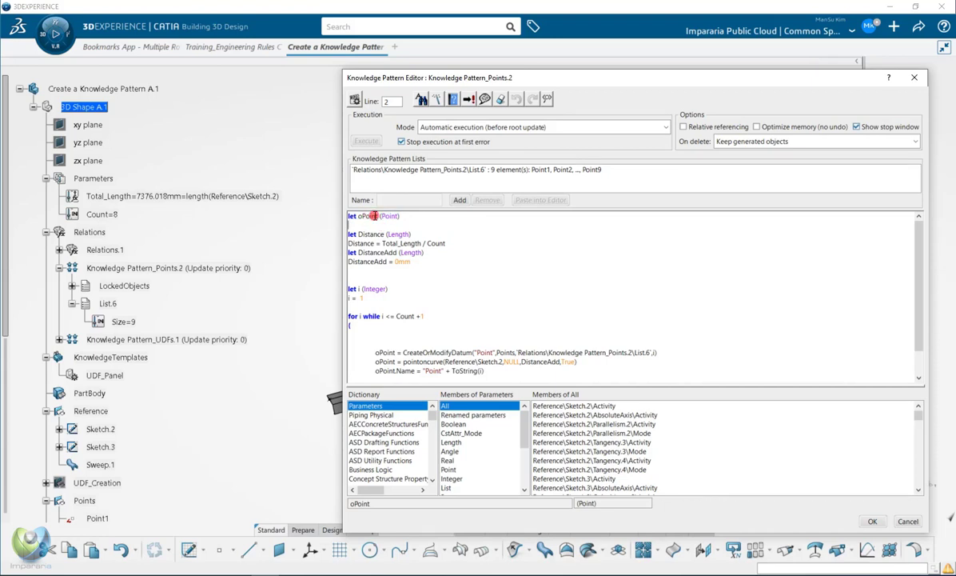
scroll(388, 316, "down", 1)
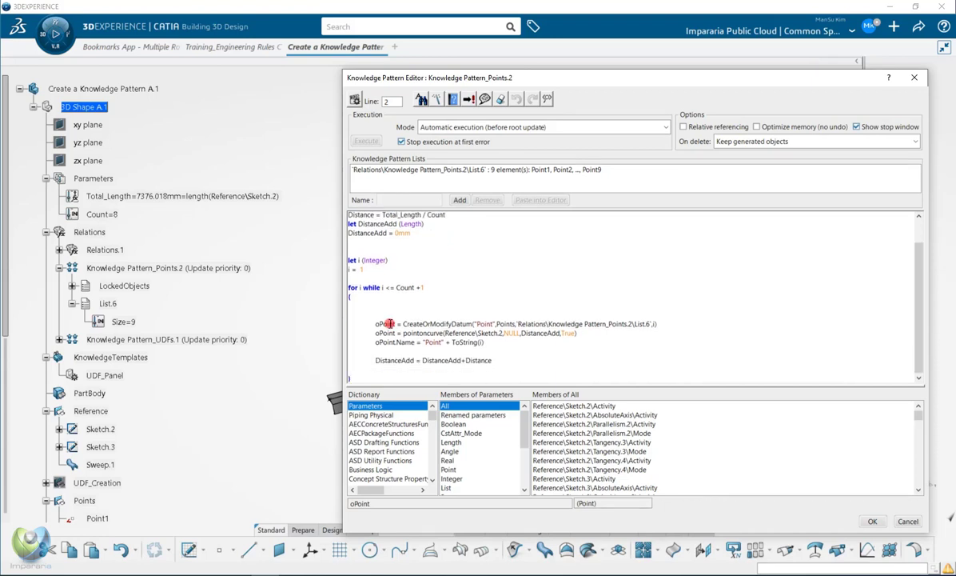
scroll(396, 316, "up", 1)
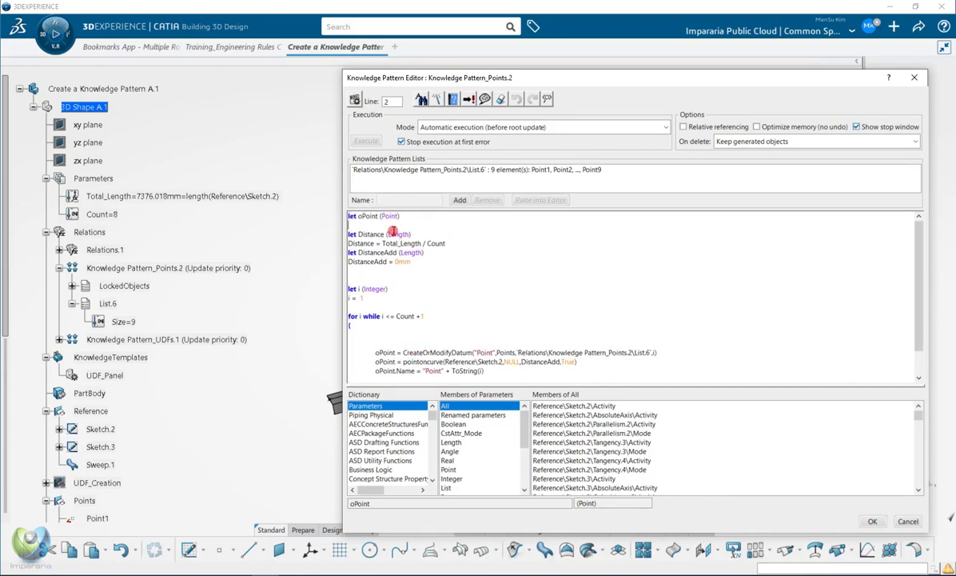
scroll(167, 405, "down", 4)
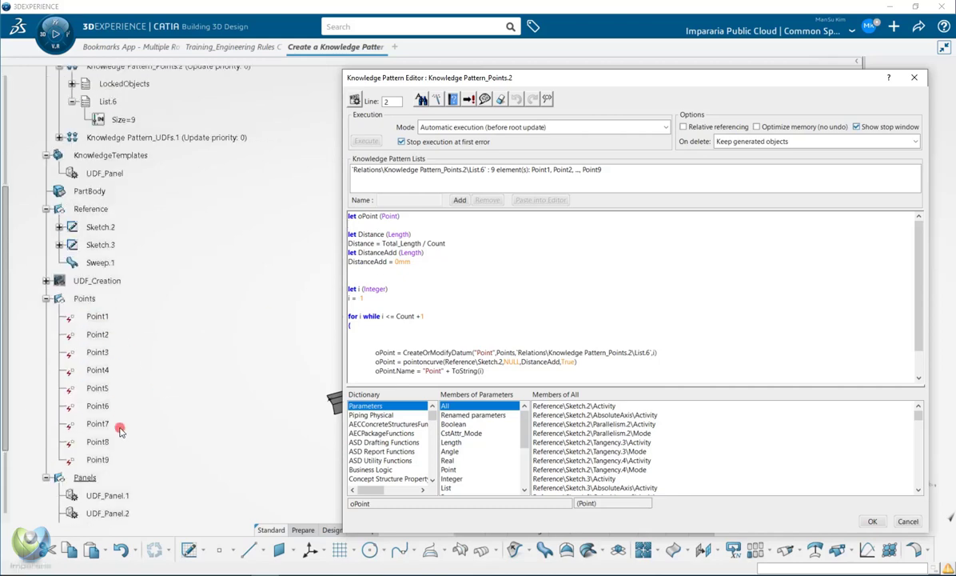
scroll(112, 440, "up", 4)
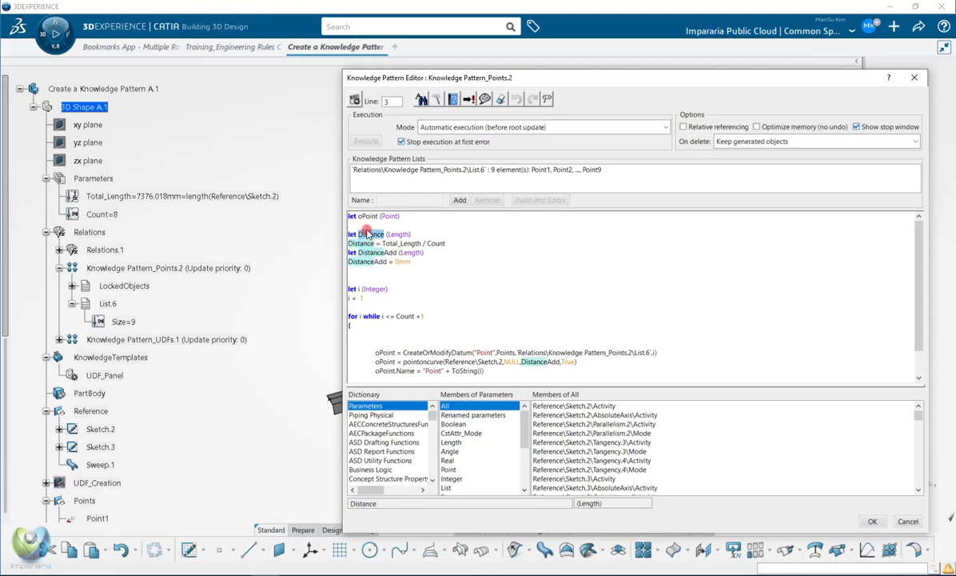
Examine the Distance = Total_Length / Count line against the tree parameters and the point spacing along the panel curve.
left_click(363, 244)
double_click(390, 244)
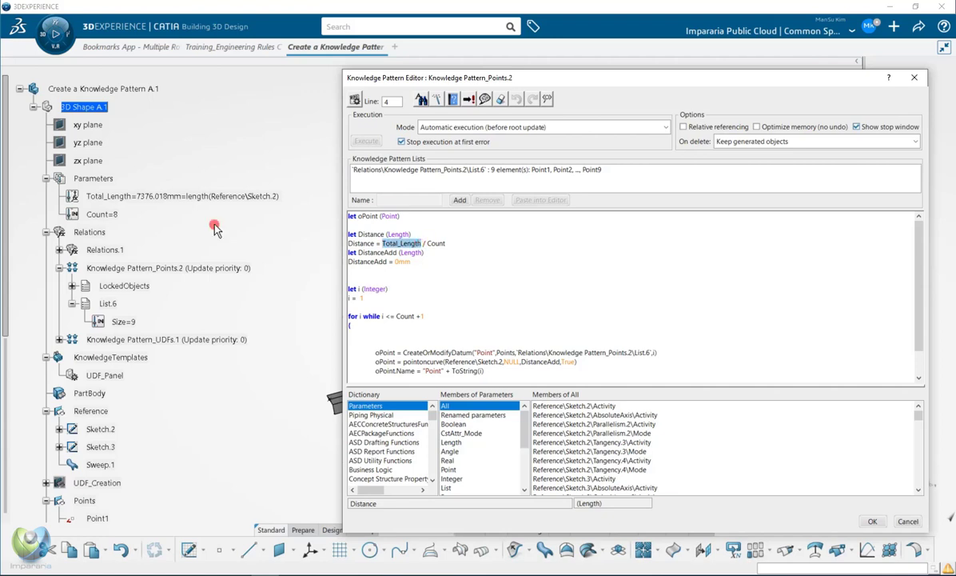
left_click(413, 262)
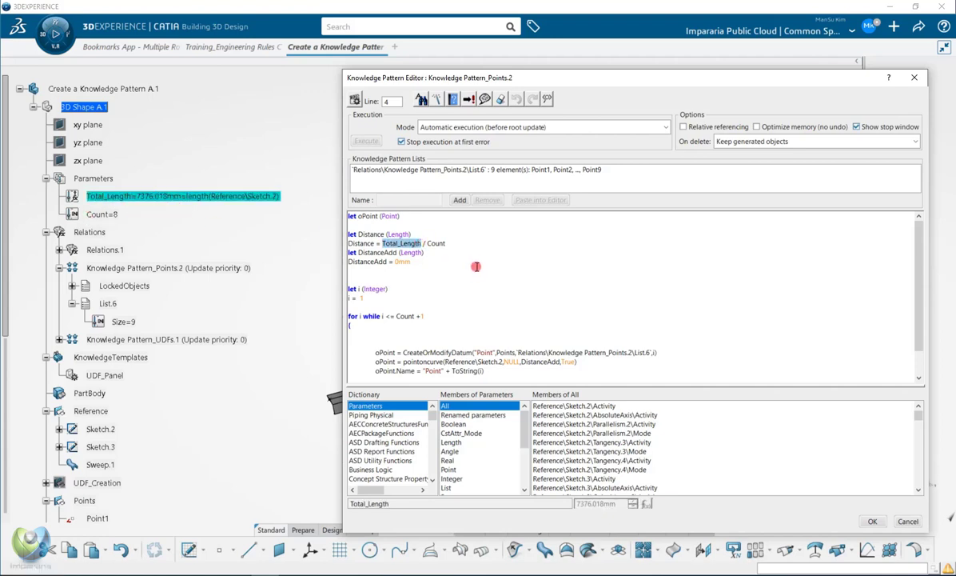
double_click(435, 243)
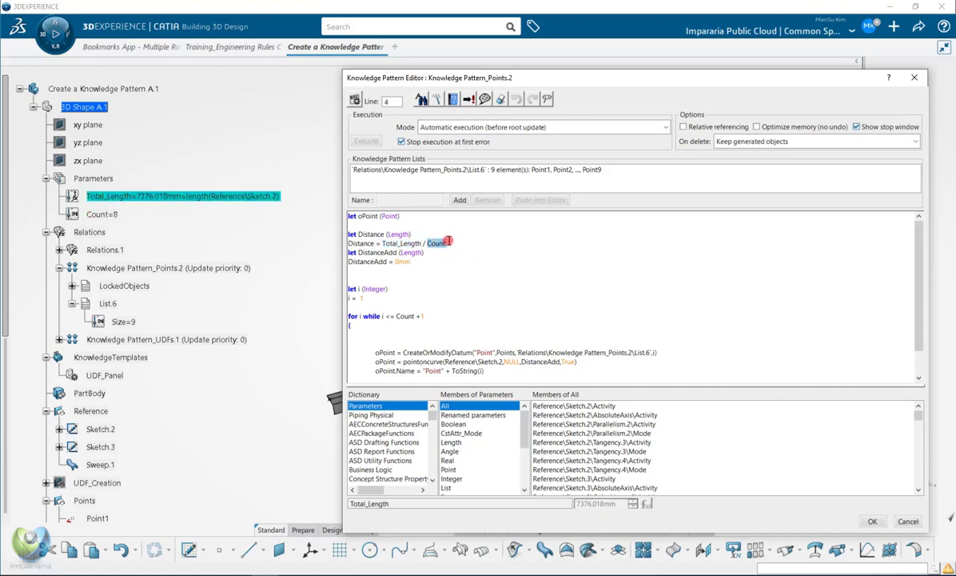
left_click(444, 255)
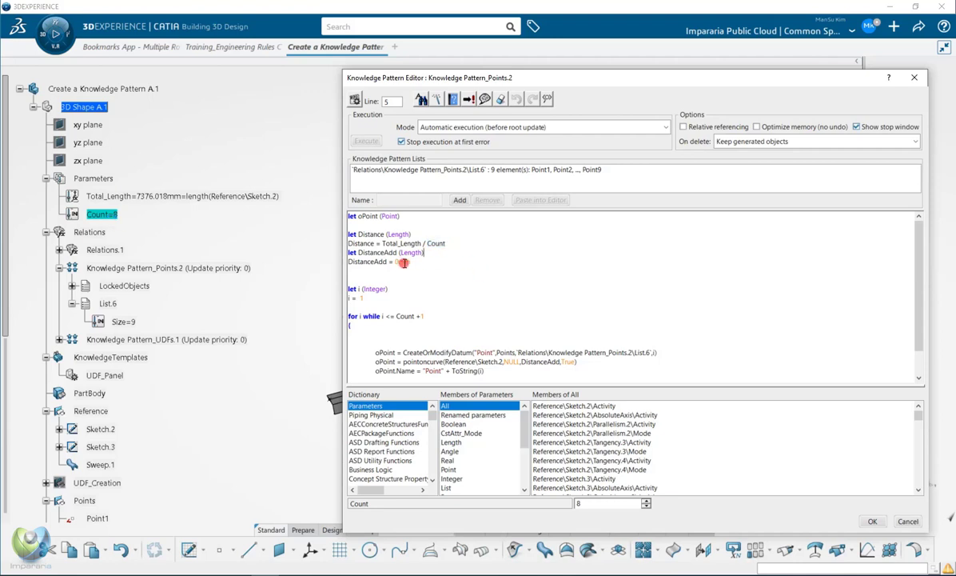
left_click(455, 244)
middle_click_drag(333, 447, 258, 414)
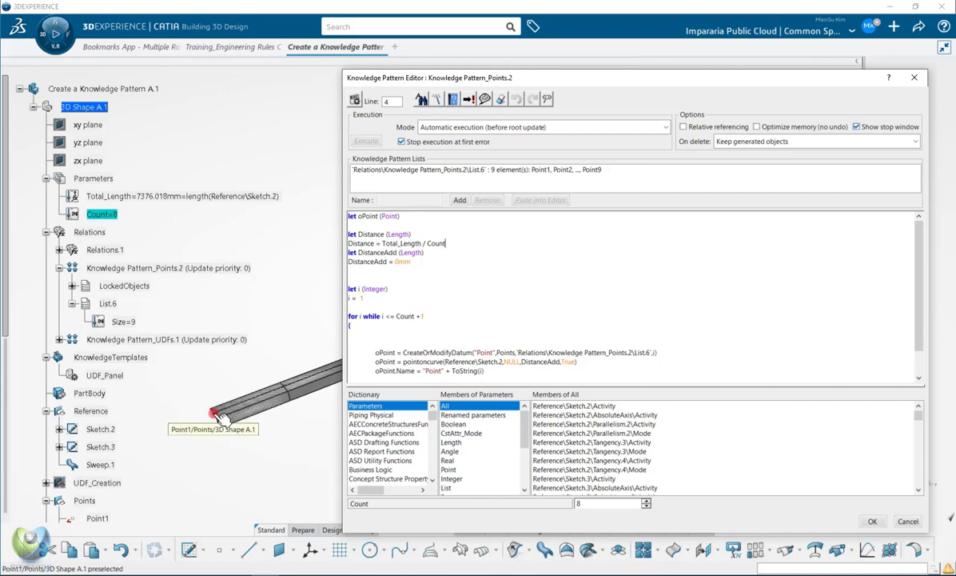
mouse_move(264, 391)
middle_mouse_down()
mouse_move(228, 399)
mouse_move(251, 397)
middle_mouse_up()
mouse_move(294, 359)
middle_mouse_down()
mouse_move(248, 378)
mouse_move(283, 355)
middle_mouse_up()
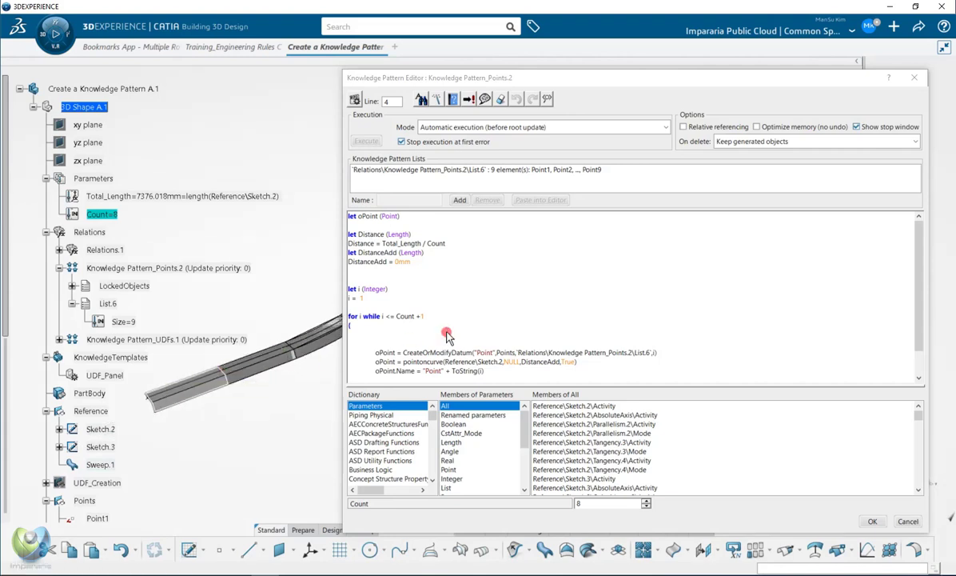
Examine the integer counter i and the loop condition i <= Count +1 against the points along the whole curve.
scroll(376, 272, "down", 1)
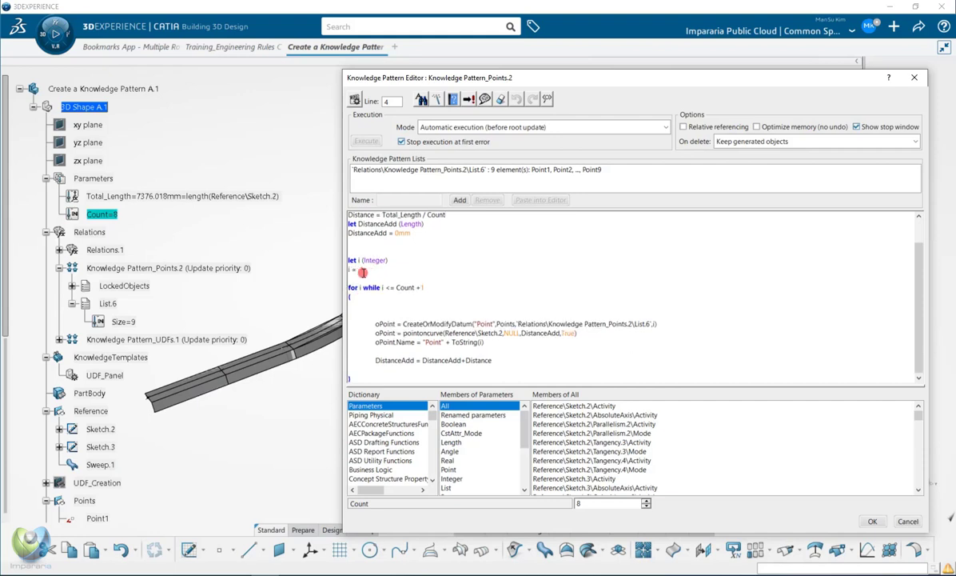
left_click(388, 272)
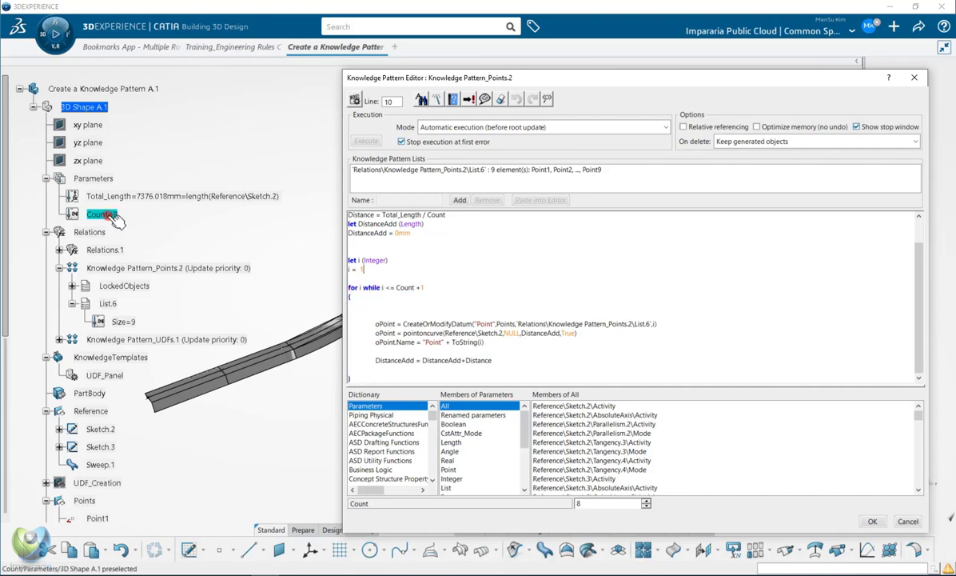
left_click_drag(409, 78, 569, 99)
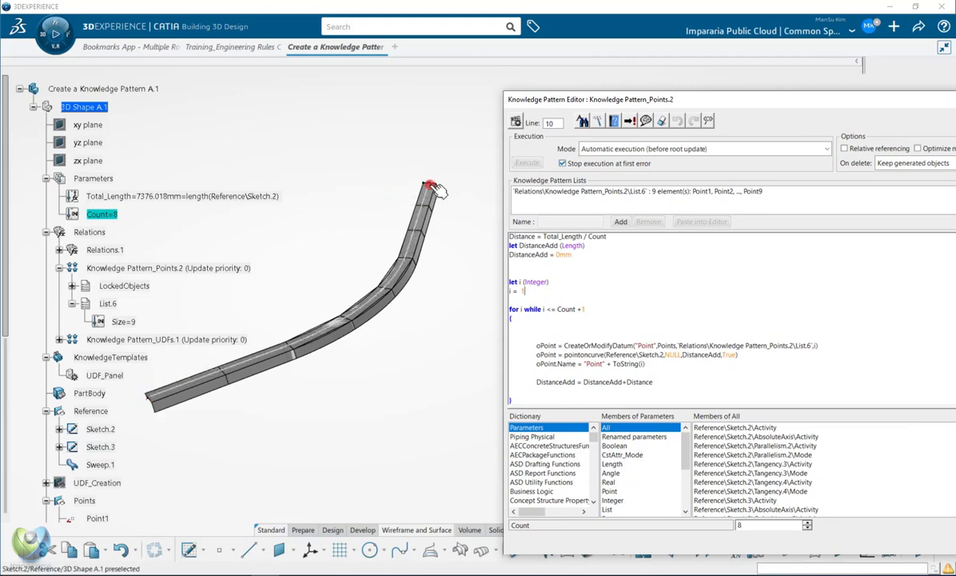
left_click(600, 311)
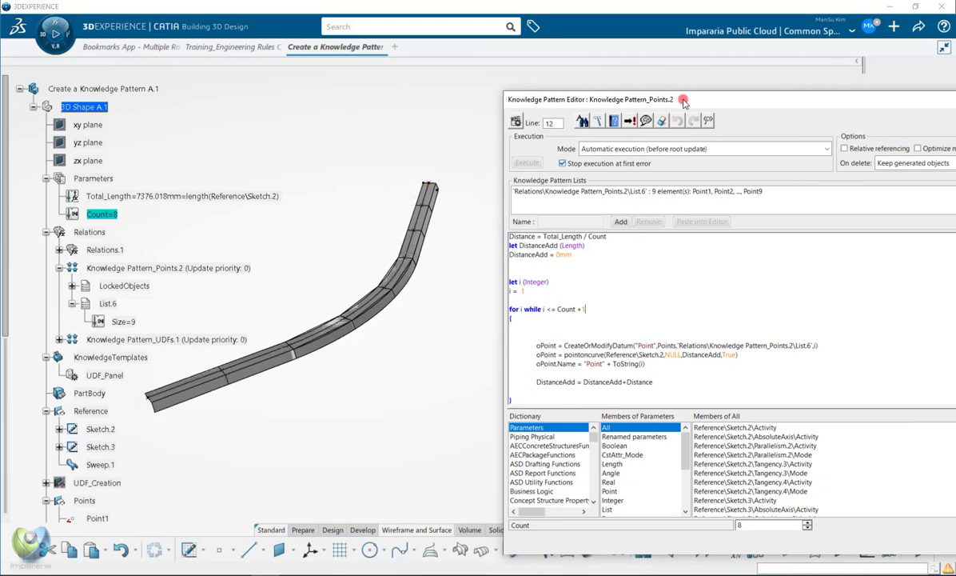
type("1")
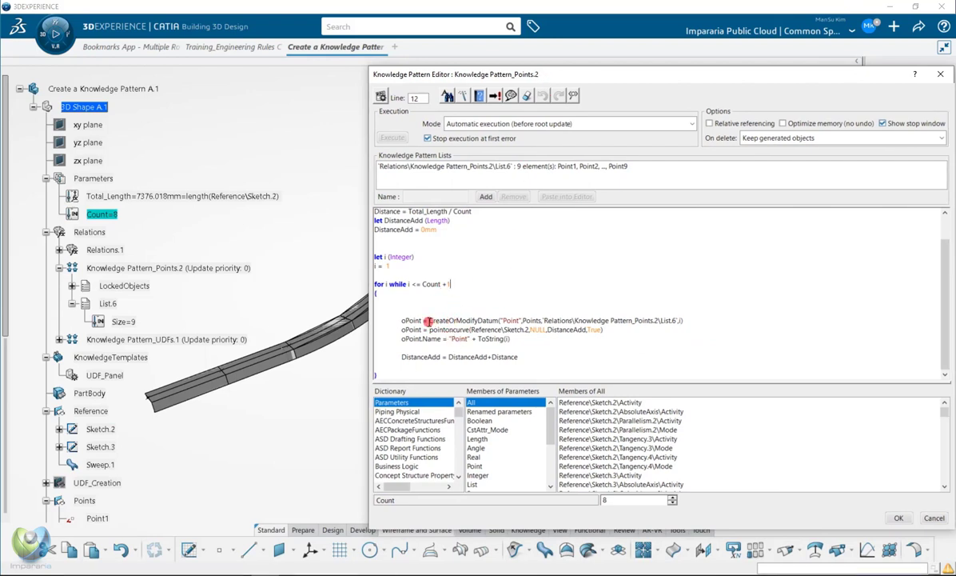
Examine the CreateOrModifyDatum arguments: the "Point" type, the Points destination, the List.6 pattern list and the index i.
double_click(452, 320)
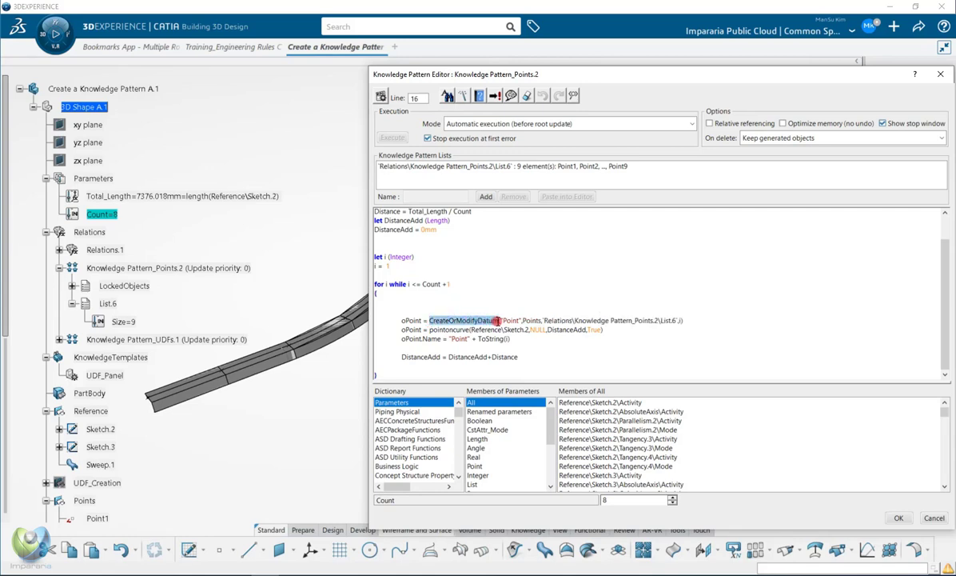
left_click(513, 321)
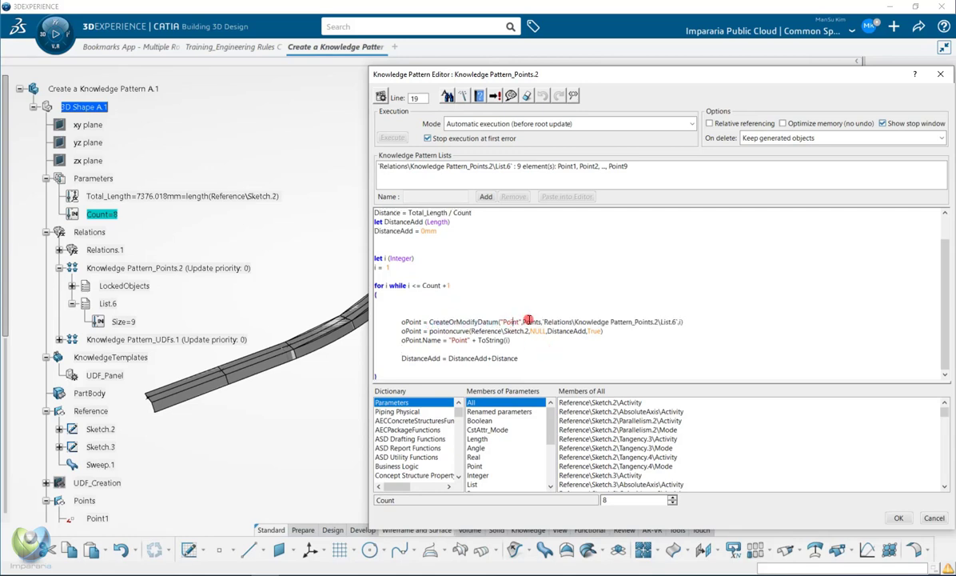
left_click(560, 166)
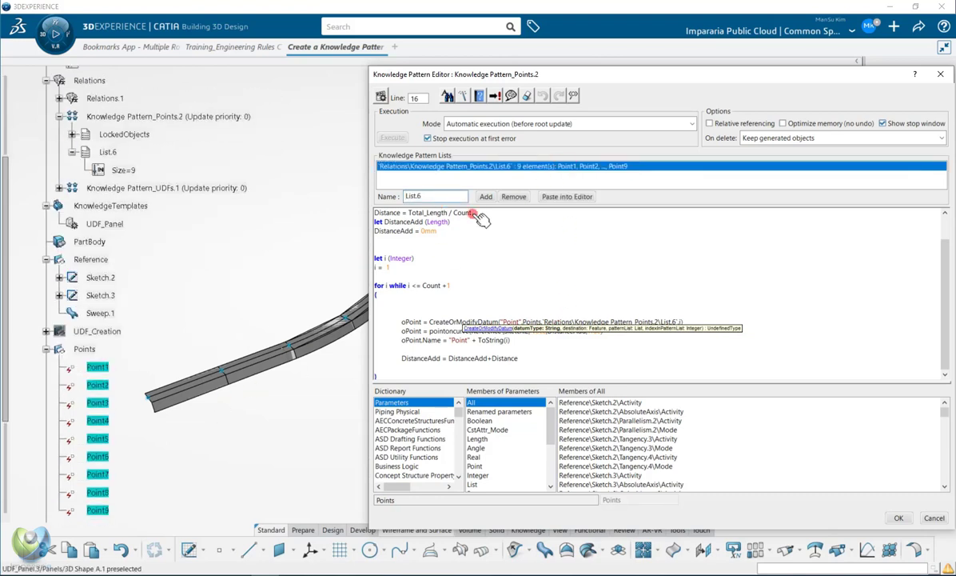
left_click(442, 312)
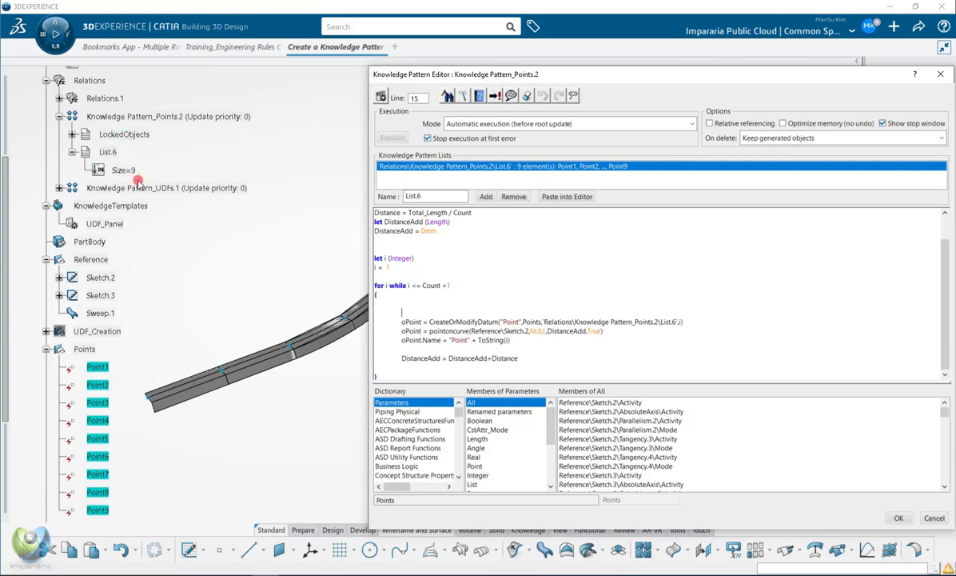
left_click(631, 324)
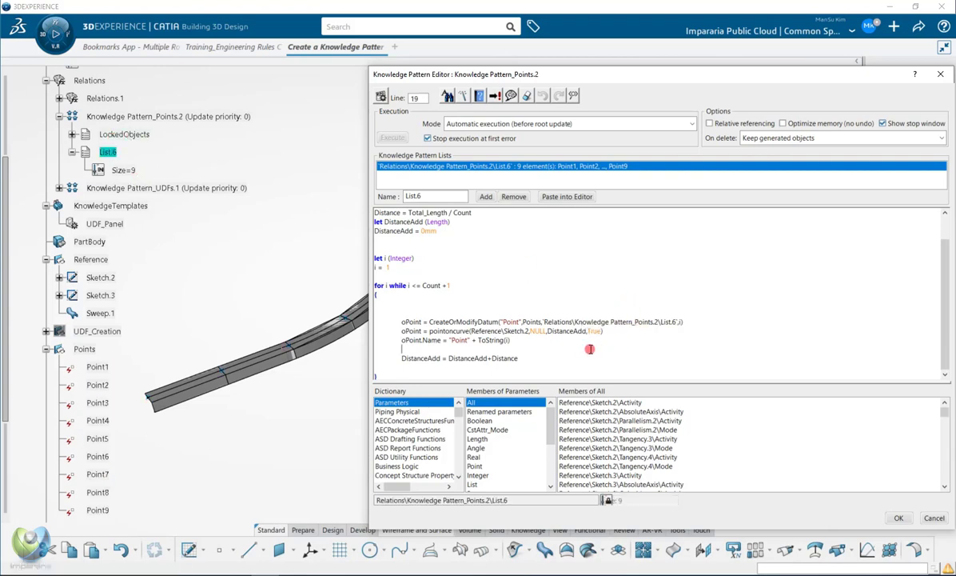
Examine how oPoint is defined by the pointoncurve function on the Reference\Sketch.2 curve.
left_click(423, 322)
double_click(414, 321)
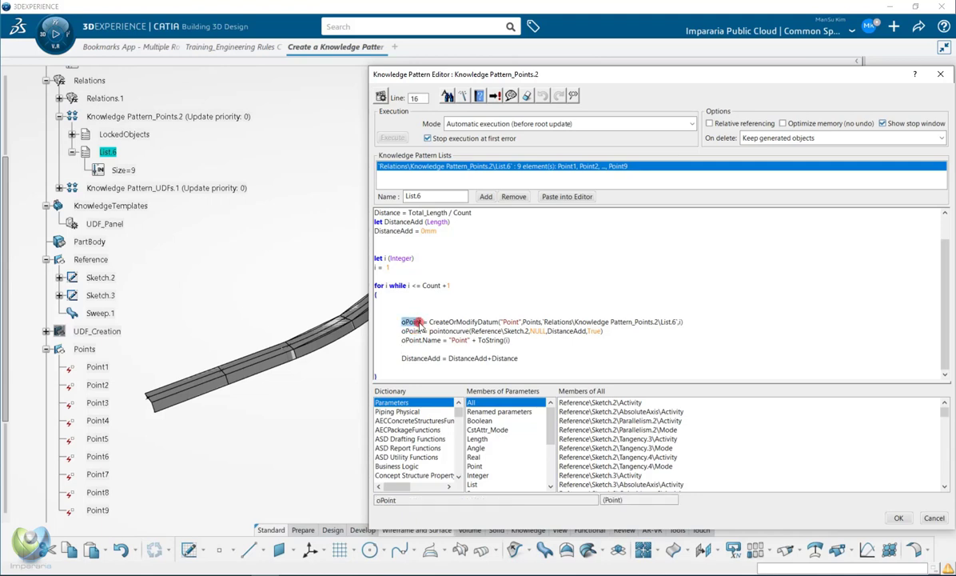
left_click(424, 321)
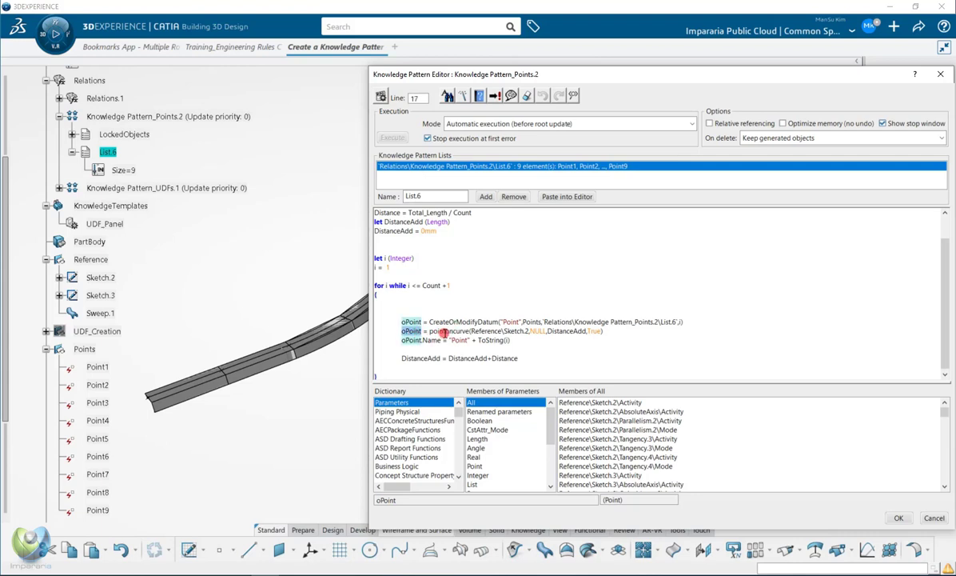
double_click(439, 331)
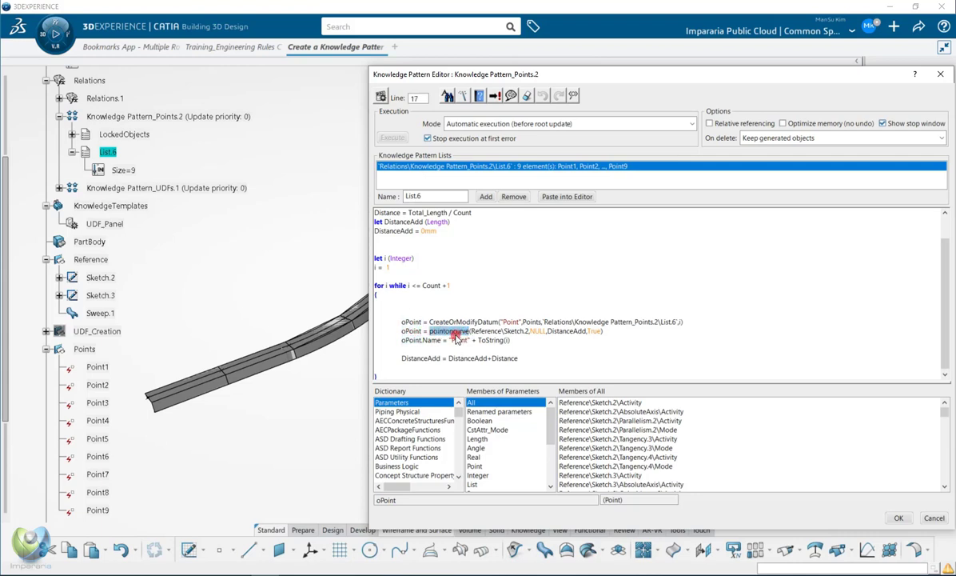
left_click_drag(472, 331, 527, 331)
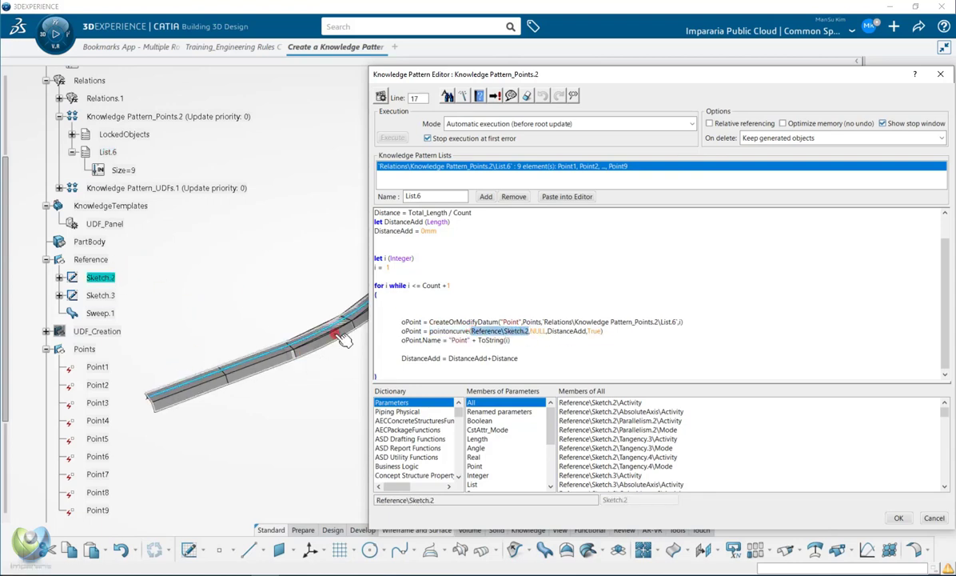
left_click(551, 346)
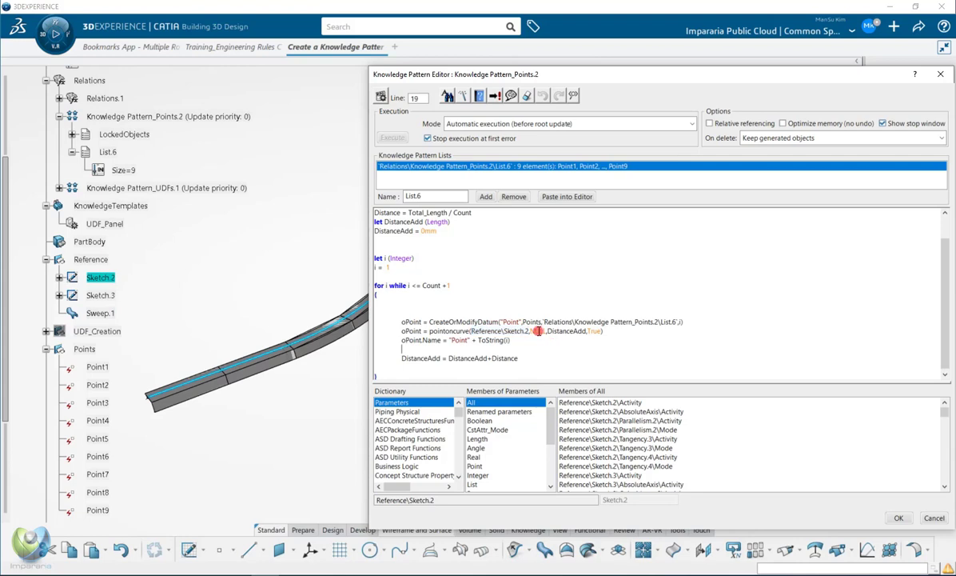
Examine the NULL, DistanceAdd and True arguments of pointoncurve, and the oPoint.Name line against the Points set.
double_click(538, 331)
left_click(553, 344)
double_click(561, 331)
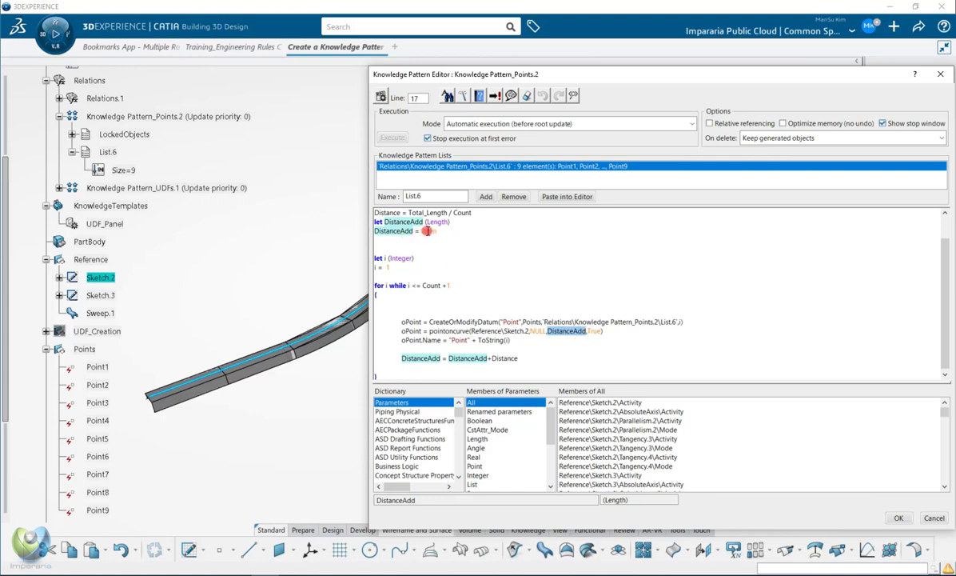
left_click(606, 331)
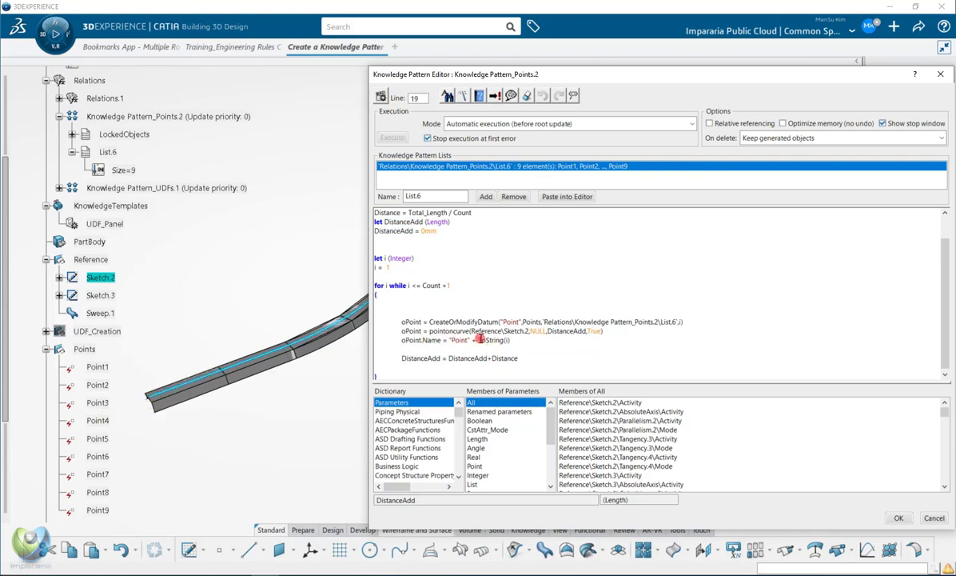
scroll(149, 330, "down", 3)
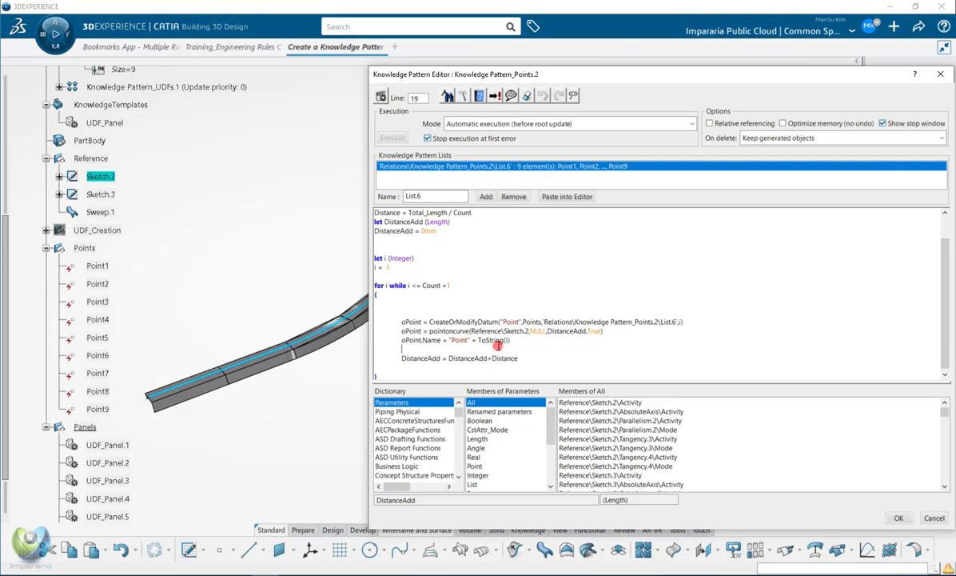
Examine how the DistanceAdd = DistanceAdd+Distance line increments the distance used by pointoncurve on each pass of the loop.
double_click(430, 358)
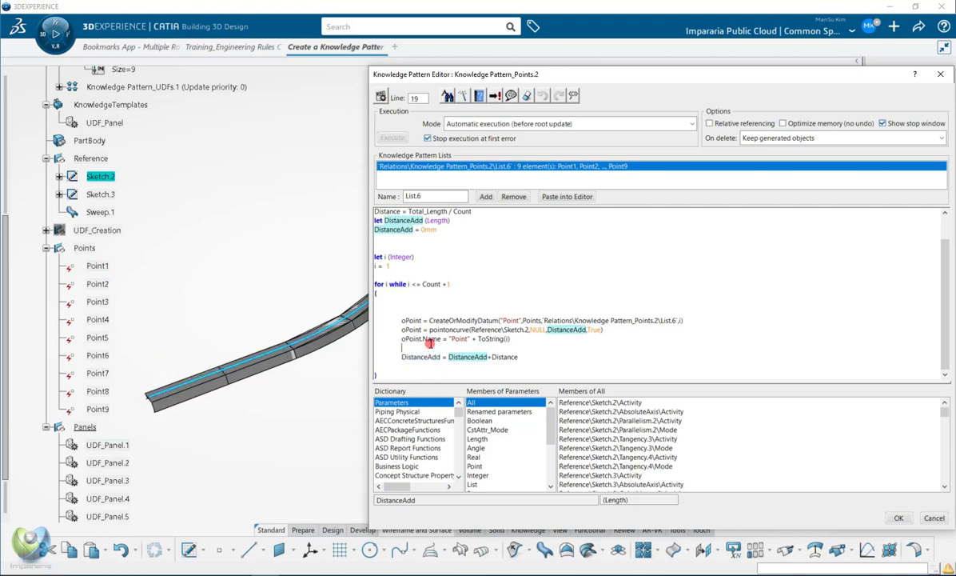
key("Up")
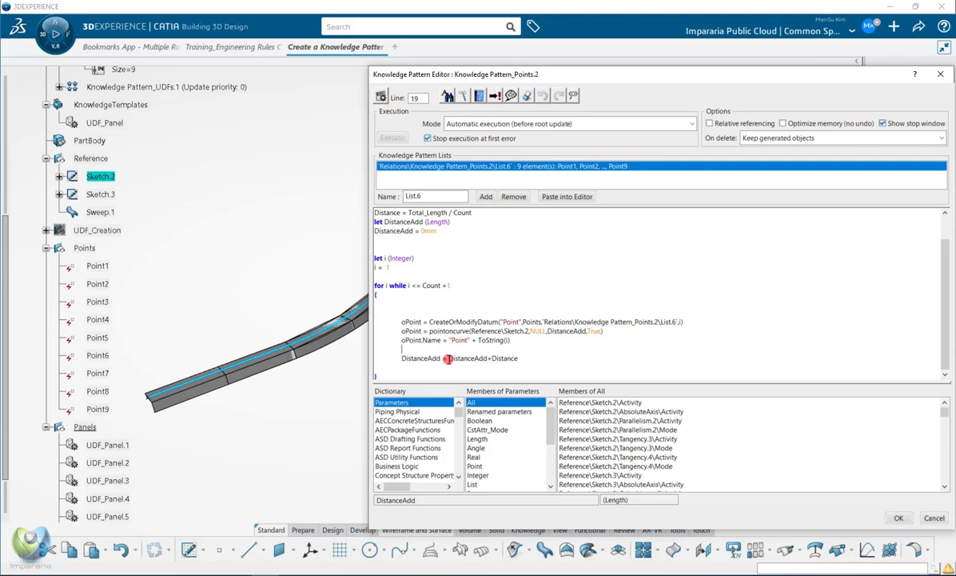
double_click(478, 358)
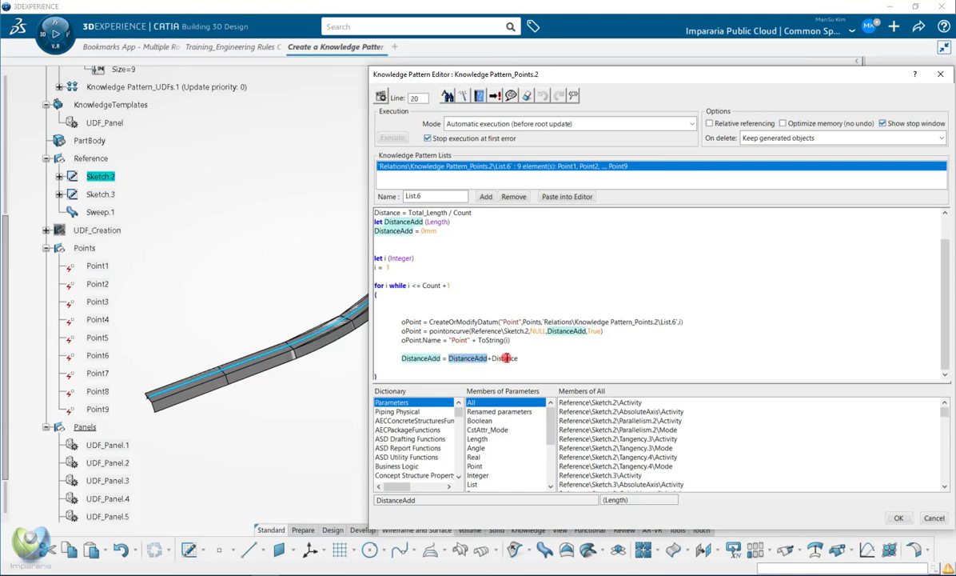
double_click(505, 358)
scroll(483, 269, "up", 2)
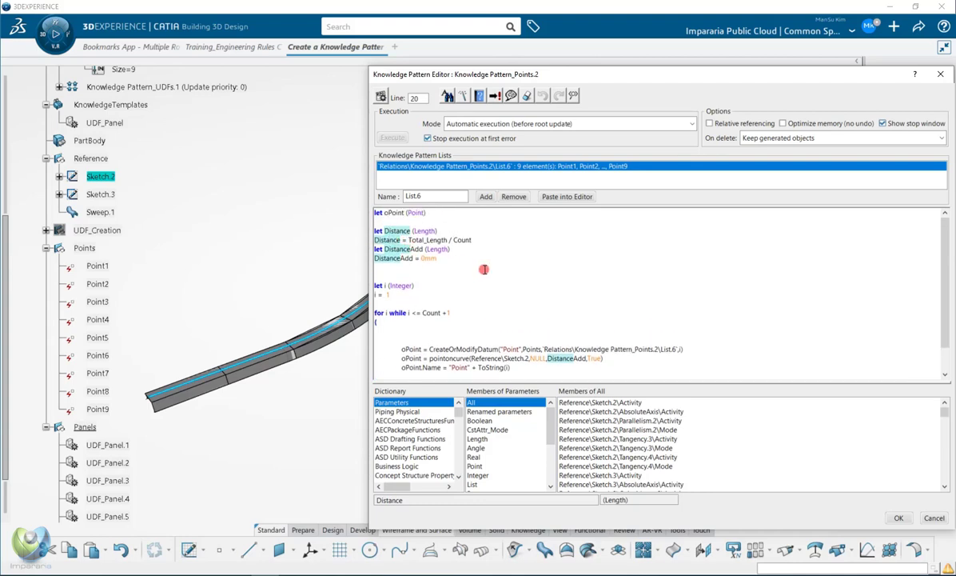
scroll(479, 296, "down", 2)
left_click(530, 358)
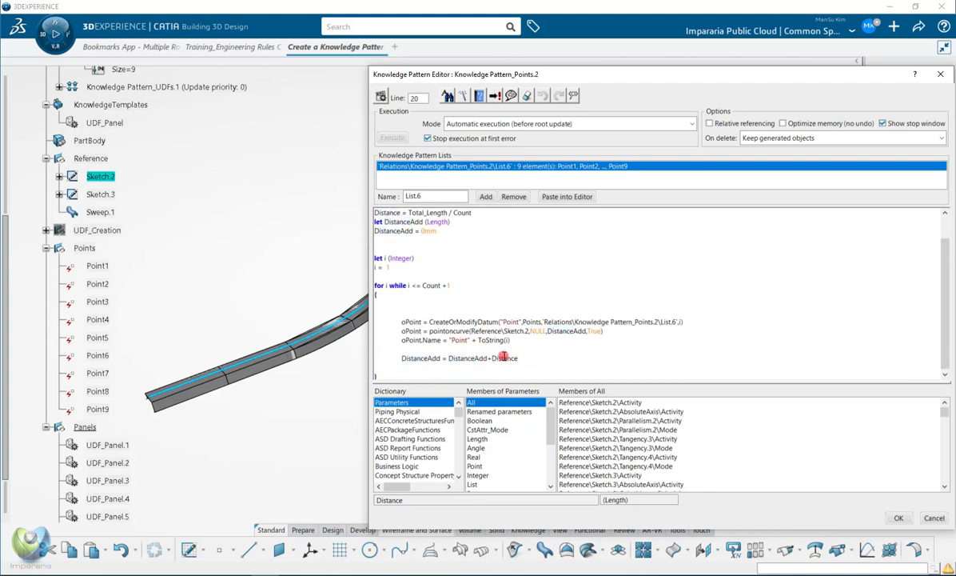
key("ctrl+shift+Left")
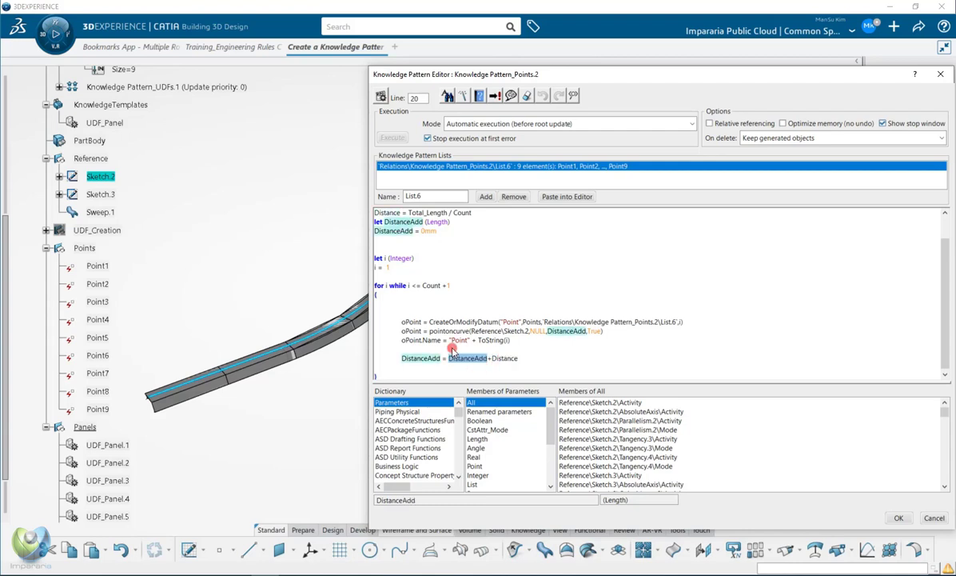
key("Up")
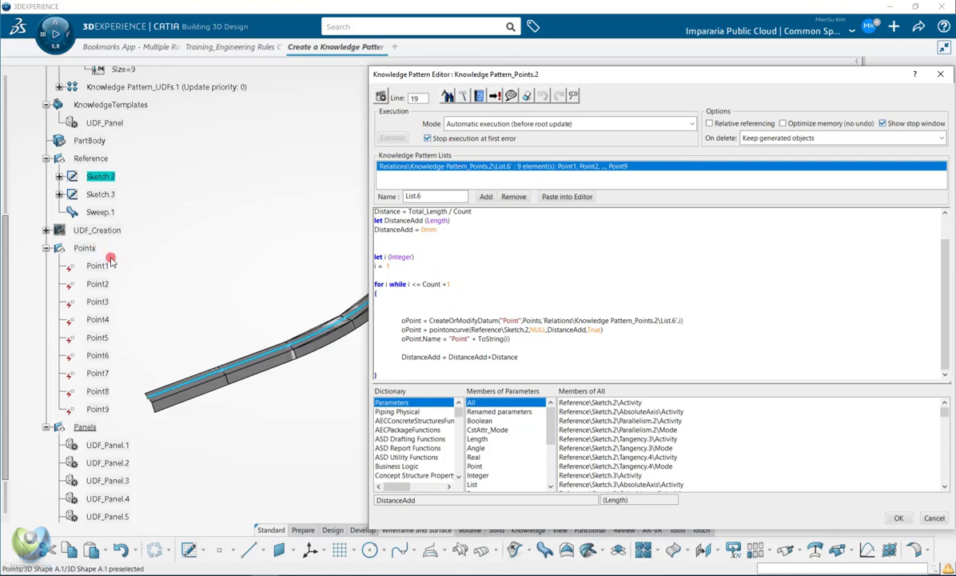
Keep the execution mode at Automatic execution (before root update) and accept the points knowledge pattern.
left_click(521, 125)
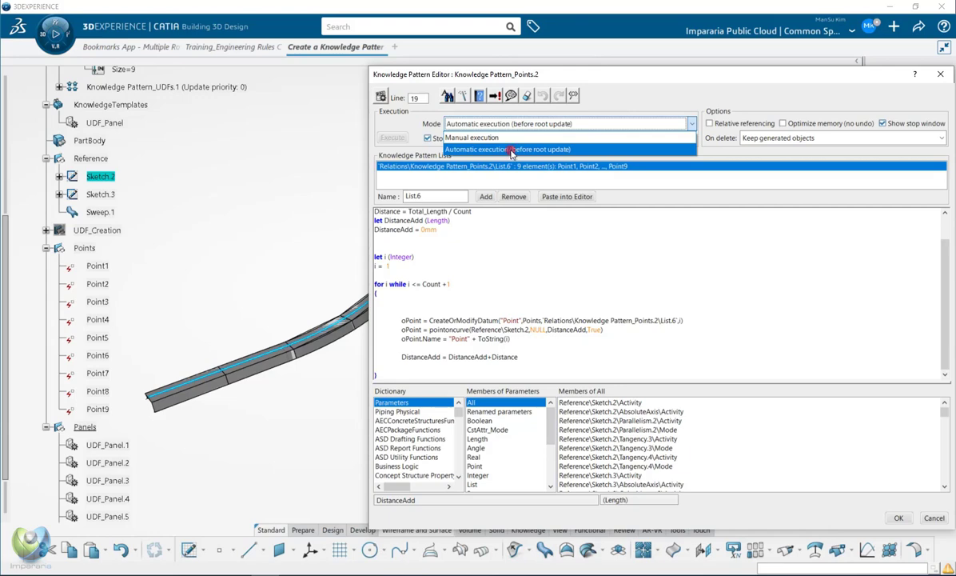
left_click(512, 150)
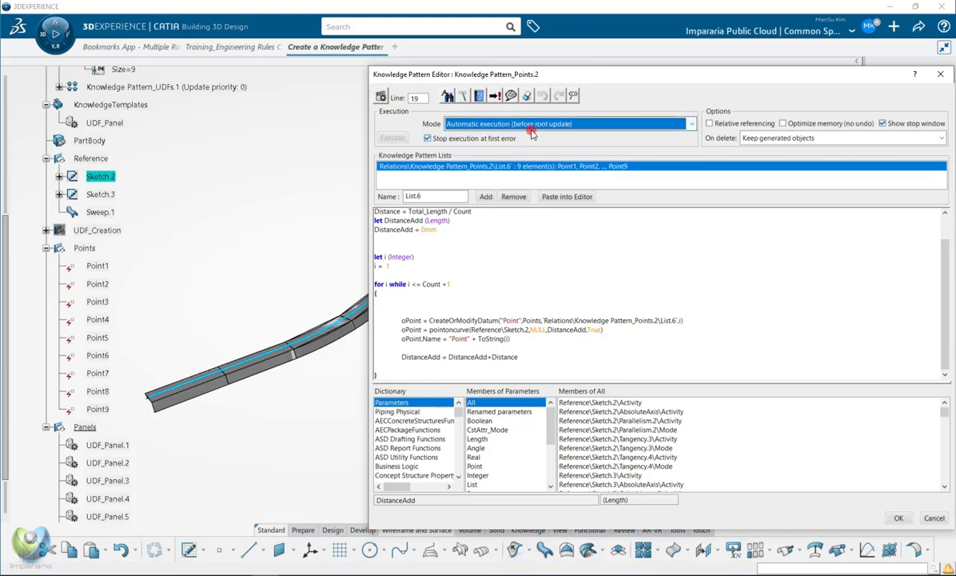
left_click(898, 518)
Hide the Panels geometrical set so that the generated points on the swept surface can be inspected.
scroll(213, 238, "up", 1)
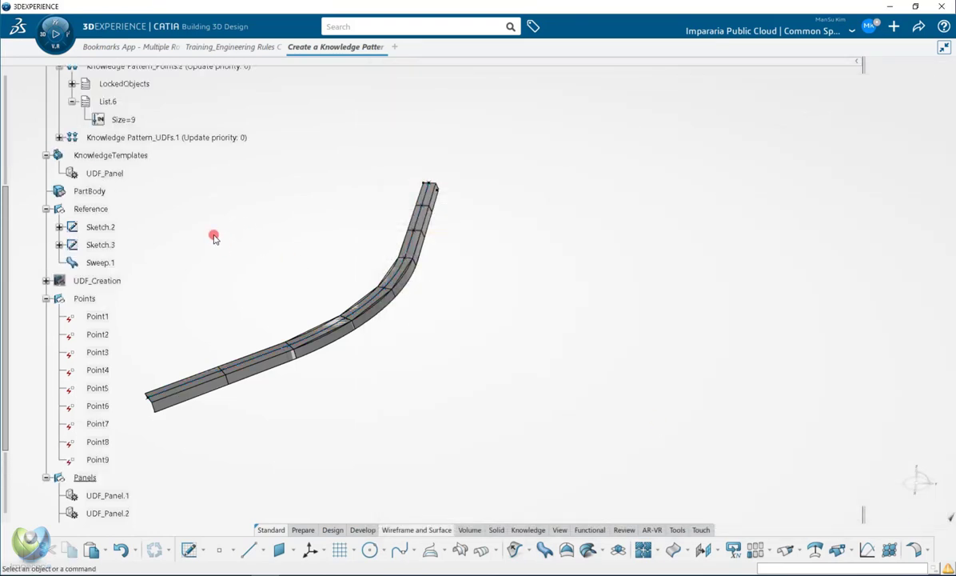
scroll(145, 188, "up", 1)
scroll(128, 391, "down", 2)
left_click(85, 427)
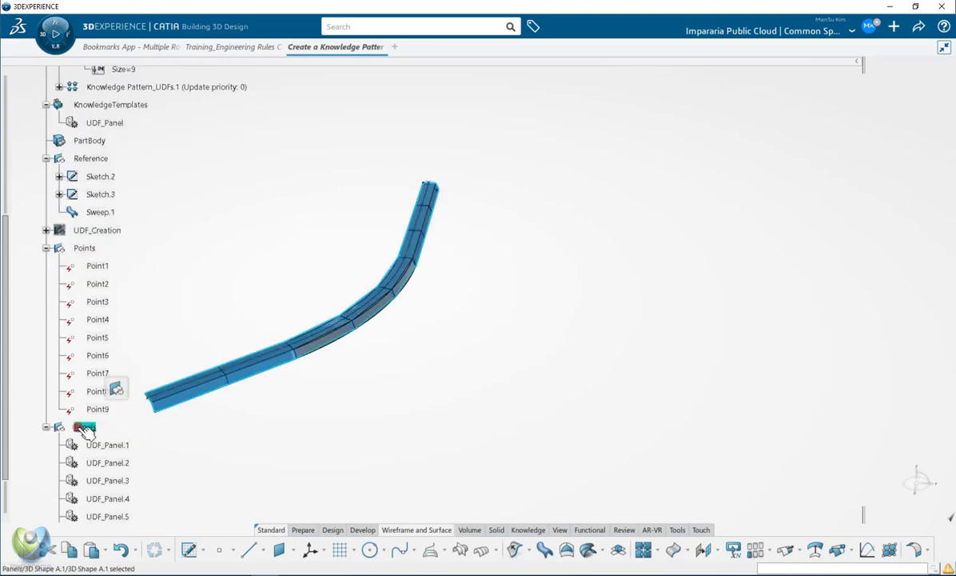
right_click(83, 427)
key("h")
Set the Count parameter to 15 and update the model.
scroll(159, 312, "up", 2)
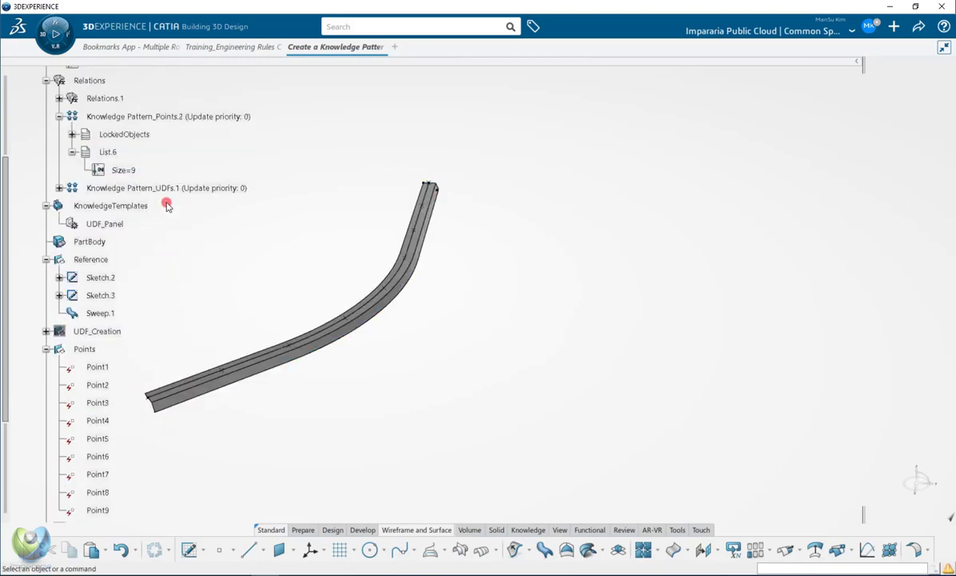
scroll(160, 192, "up", 1)
double_click(108, 113)
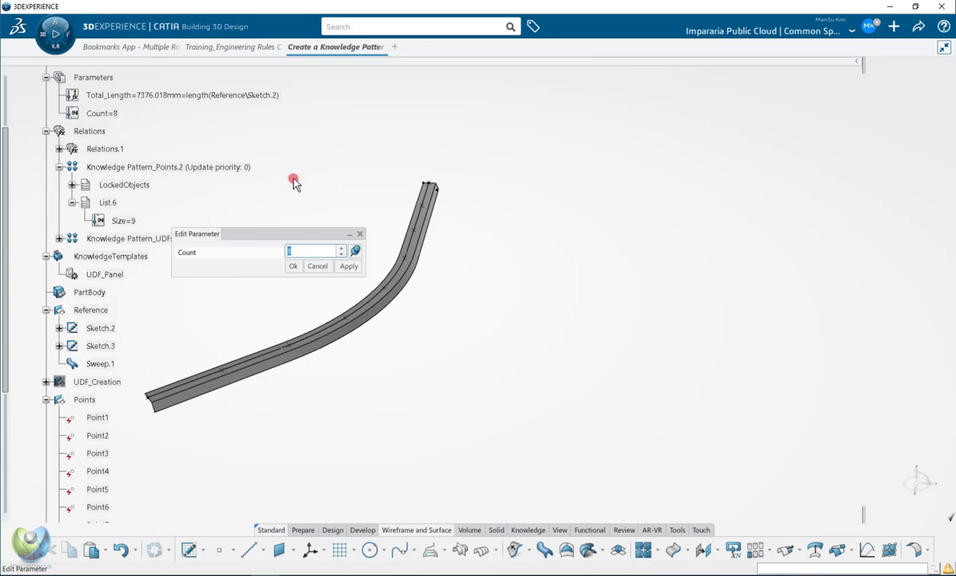
type("15")
key("Return")
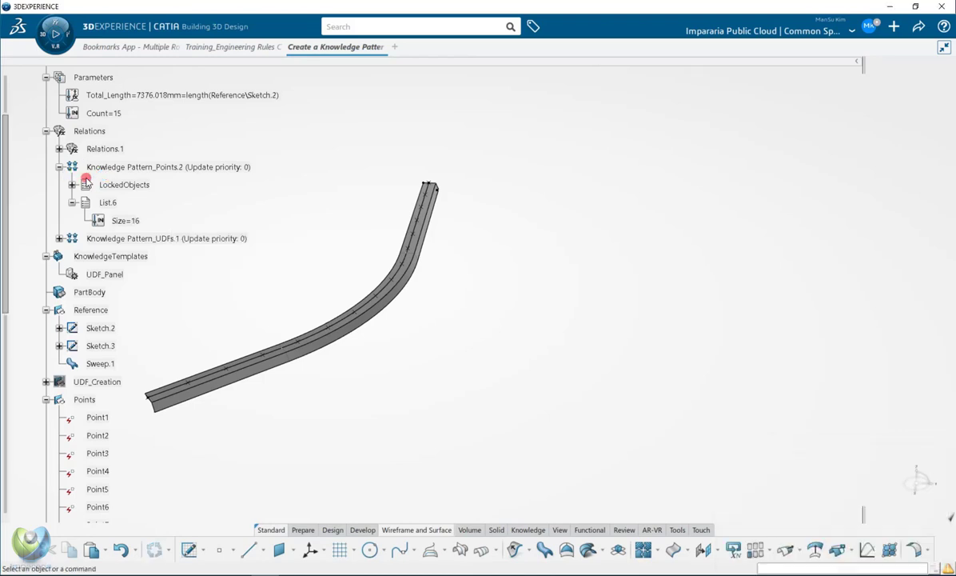
Inspect Point1 through Point16 in the Points set and their distribution along the curve.
scroll(112, 320, "down", 3)
left_click(106, 318)
scroll(110, 376, "down", 4)
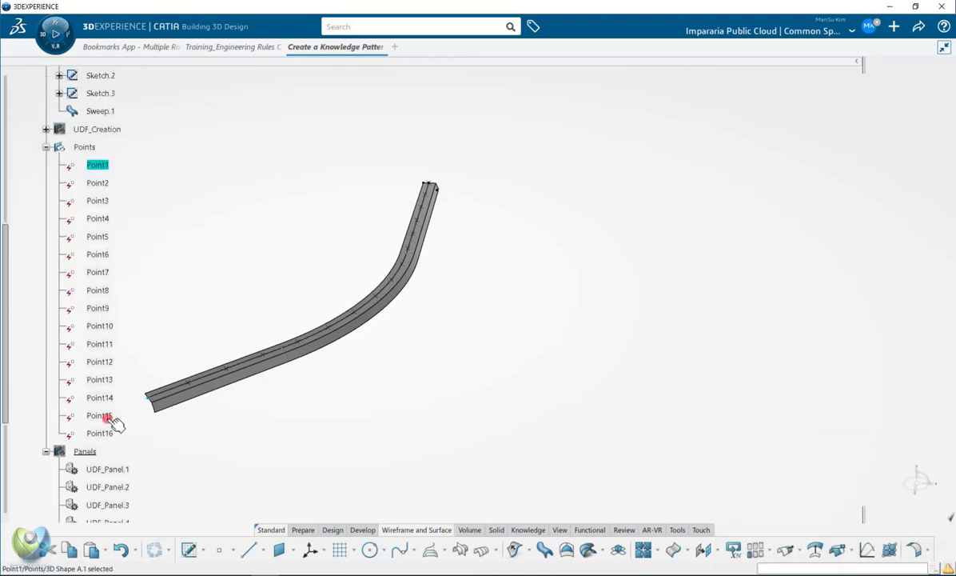
left_click(104, 434, "shift")
middle_click_drag(308, 401, 306, 418)
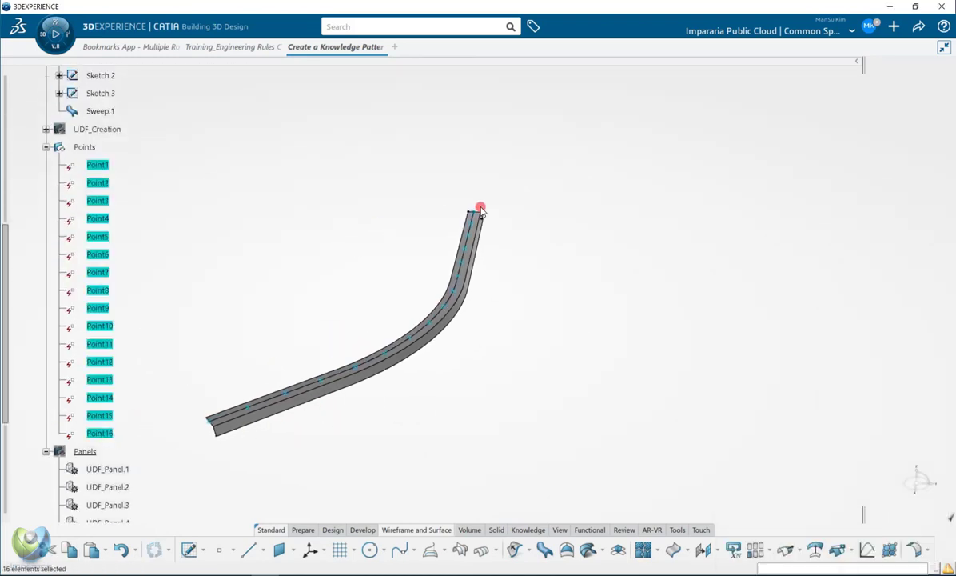
left_click(174, 271)
left_click(104, 164)
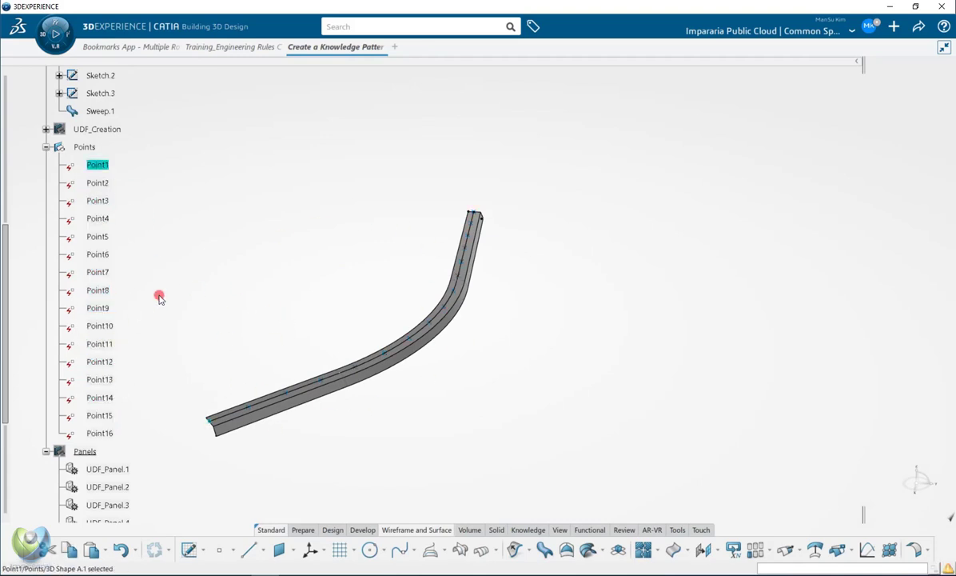
Set the Count parameter to 8 and update the model.
scroll(161, 280, "up", 5)
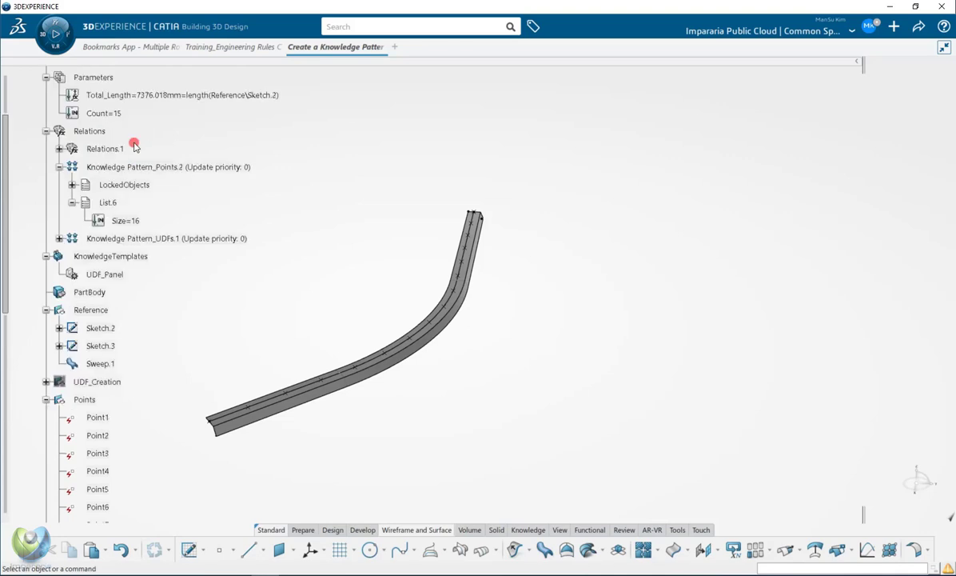
scroll(132, 144, "up", 1)
double_click(117, 116)
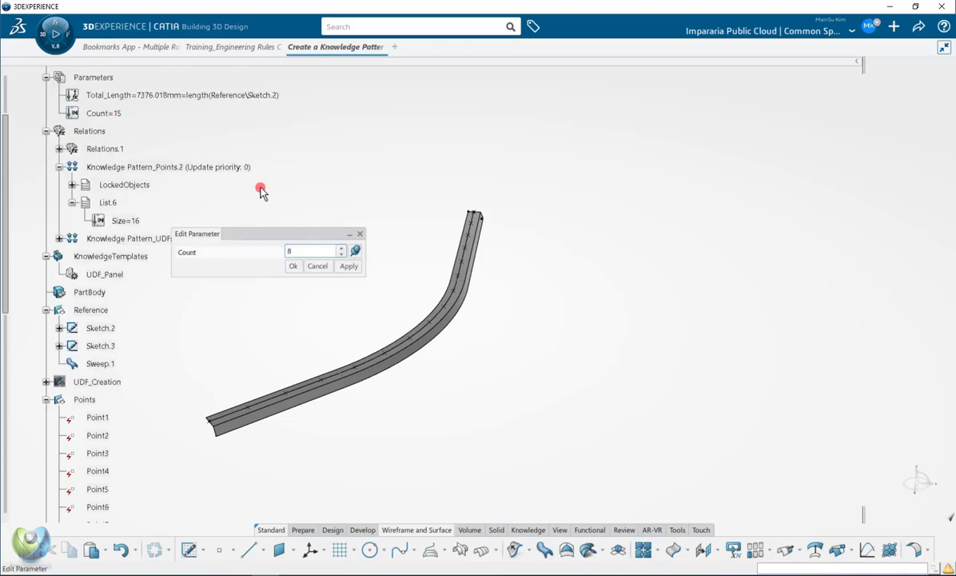
type("8")
key("Return")
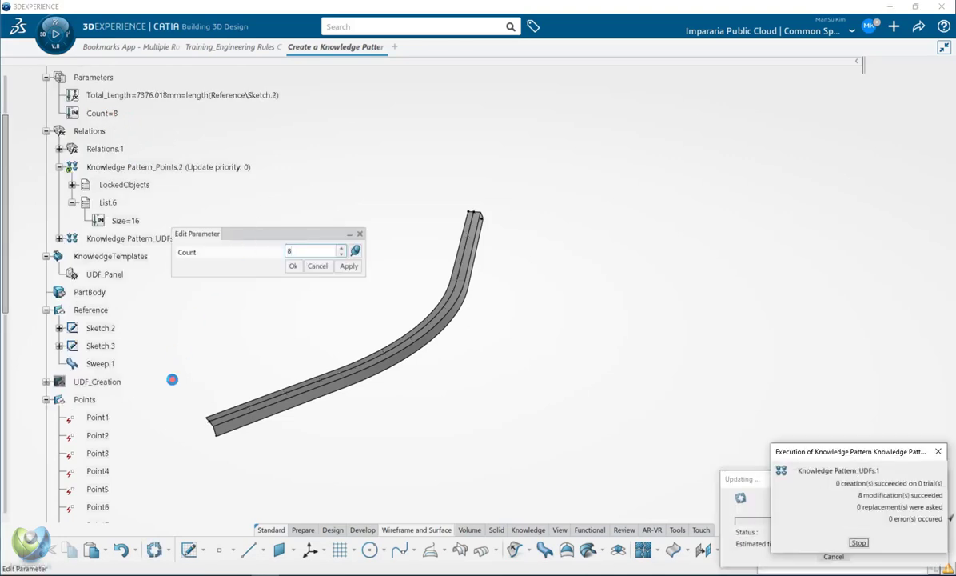
Check the regenerated points in the Points set, highlight Point4 on the curve, and review the Panels set entries.
scroll(152, 368, "down", 3)
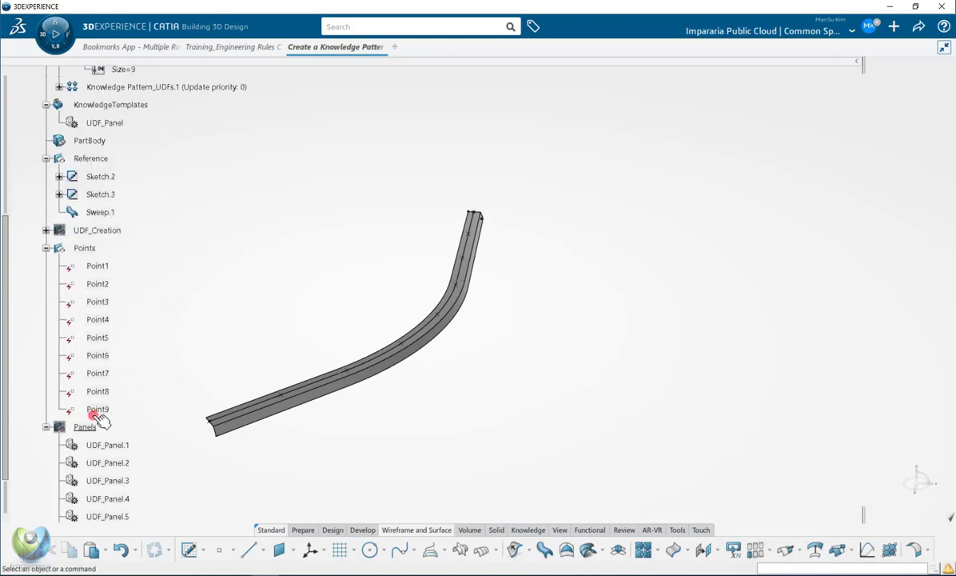
scroll(135, 382, "up", 1)
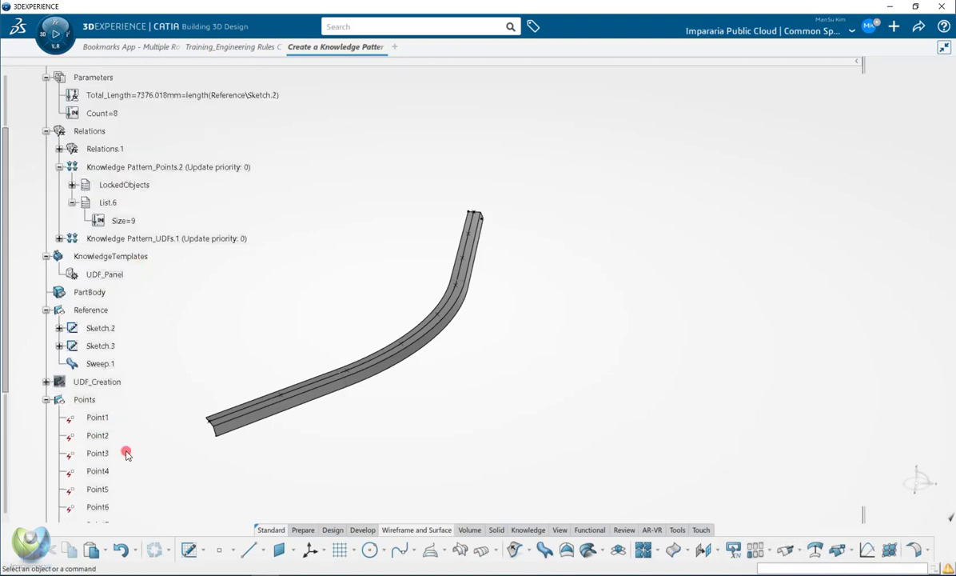
scroll(120, 450, "down", 2)
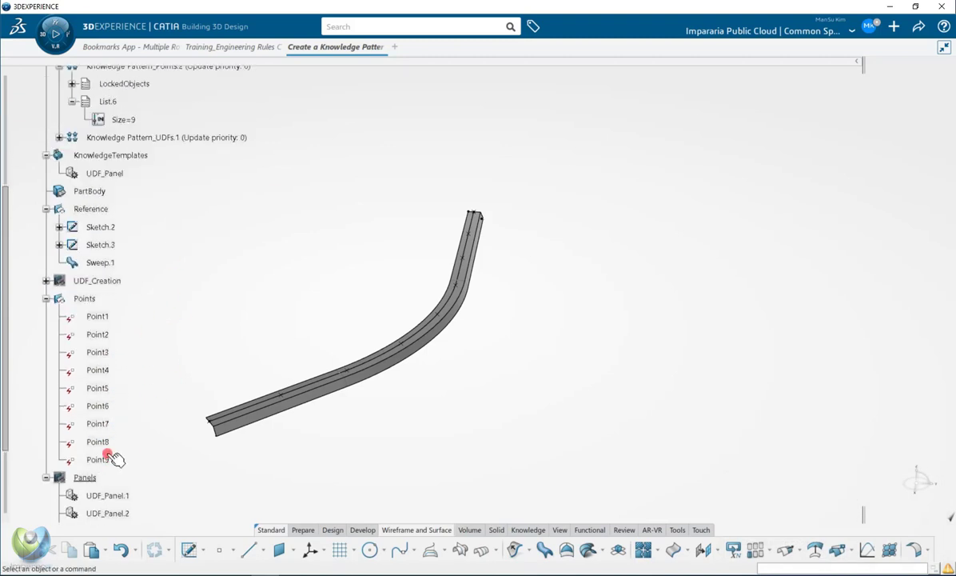
left_click(101, 370)
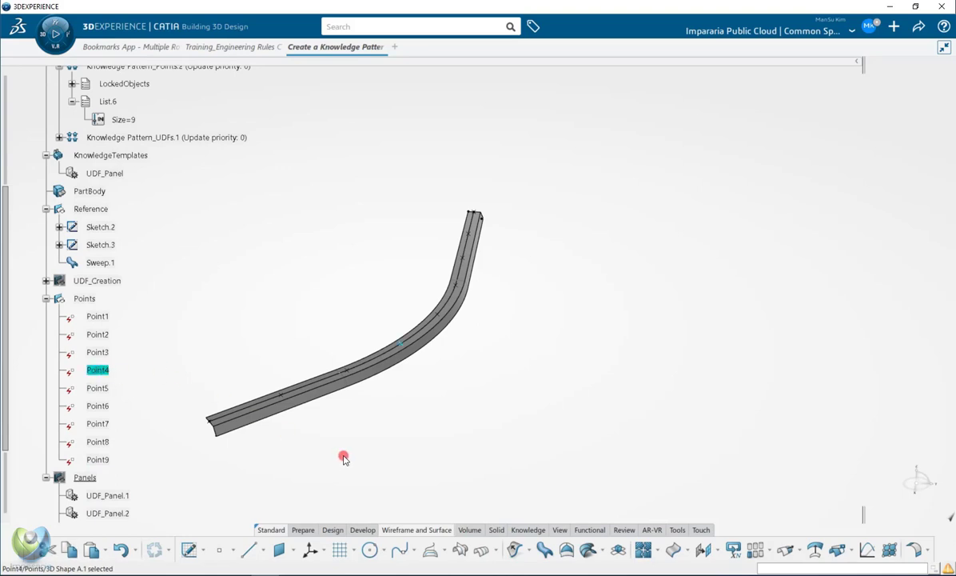
scroll(111, 374, "down", 3)
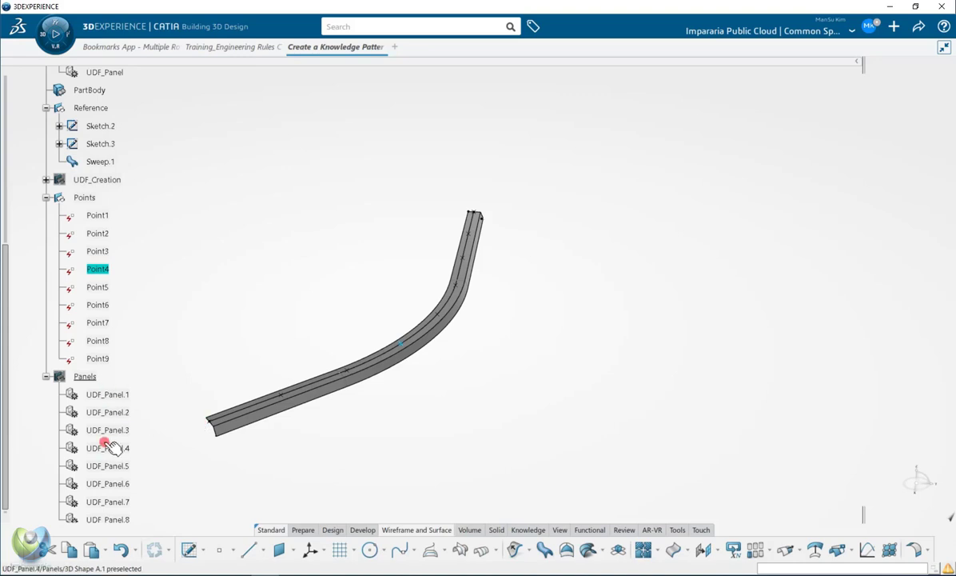
scroll(158, 358, "up", 3)
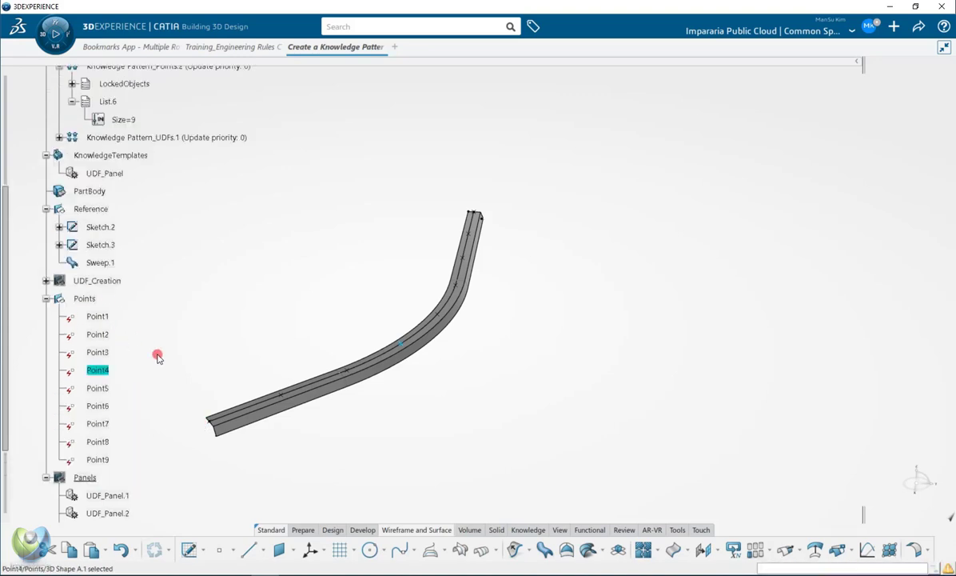
Review List.6 under Knowledge Pattern_Points.2 against the Count parameter, and collapse that pattern's branch.
scroll(158, 357, "up", 3)
left_click(96, 203)
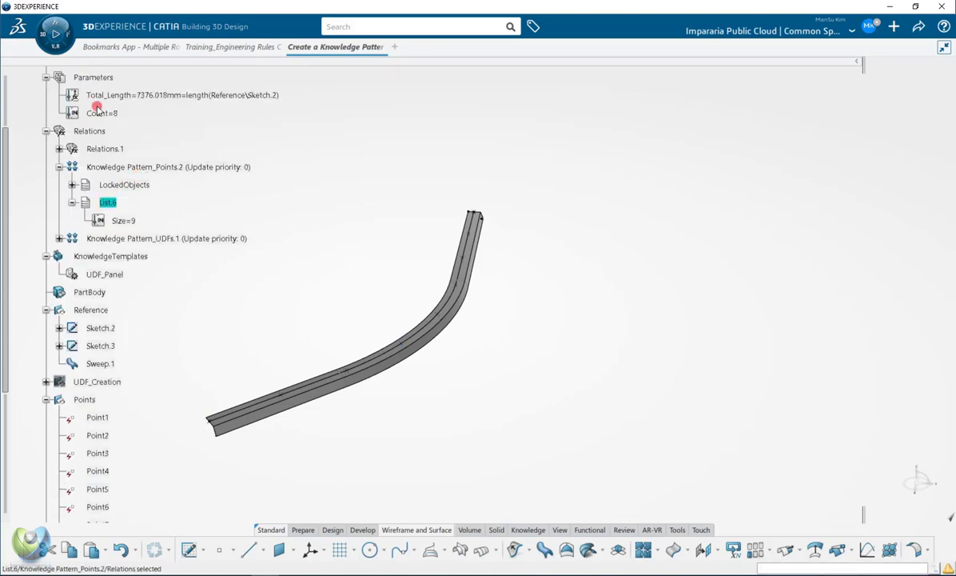
left_click(121, 167)
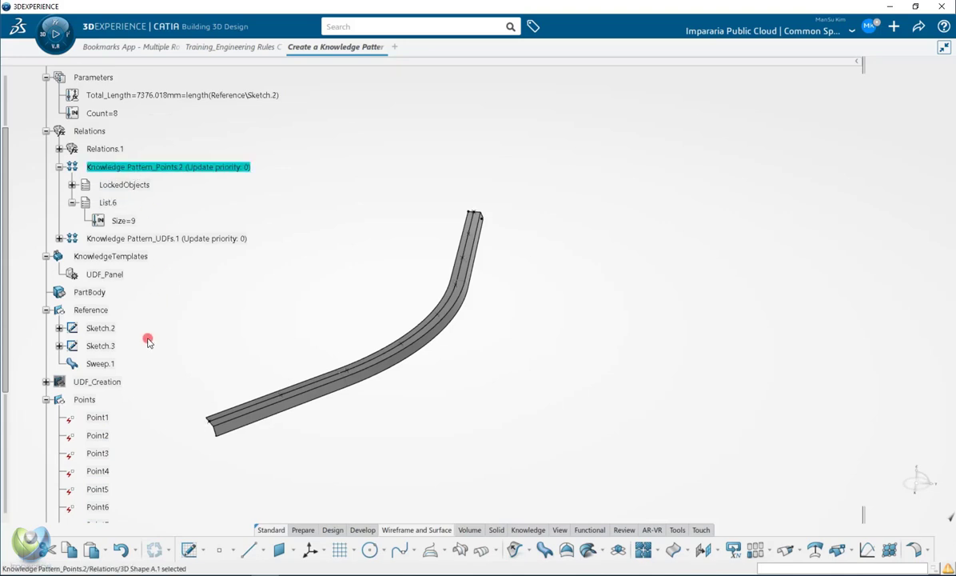
left_click(163, 315)
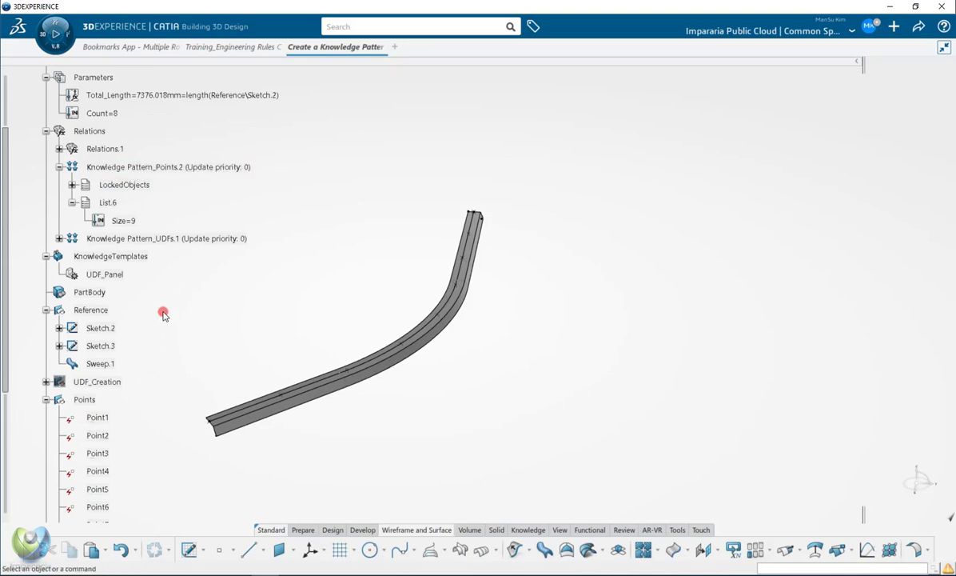
left_click(59, 166)
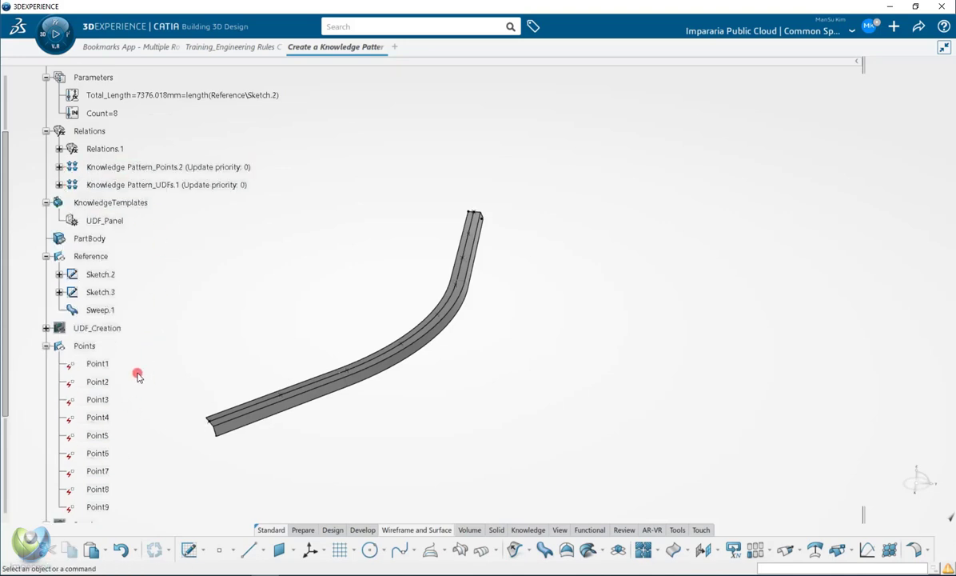
Show the hidden Panels geometrical set again.
scroll(112, 387, "down", 1)
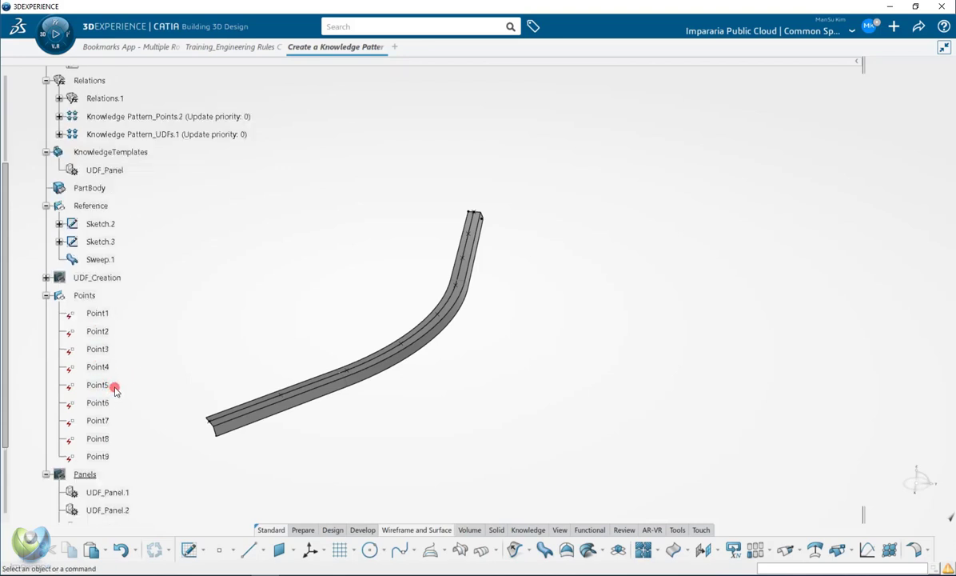
scroll(114, 389, "down", 1)
right_click(88, 426)
key("Escape")
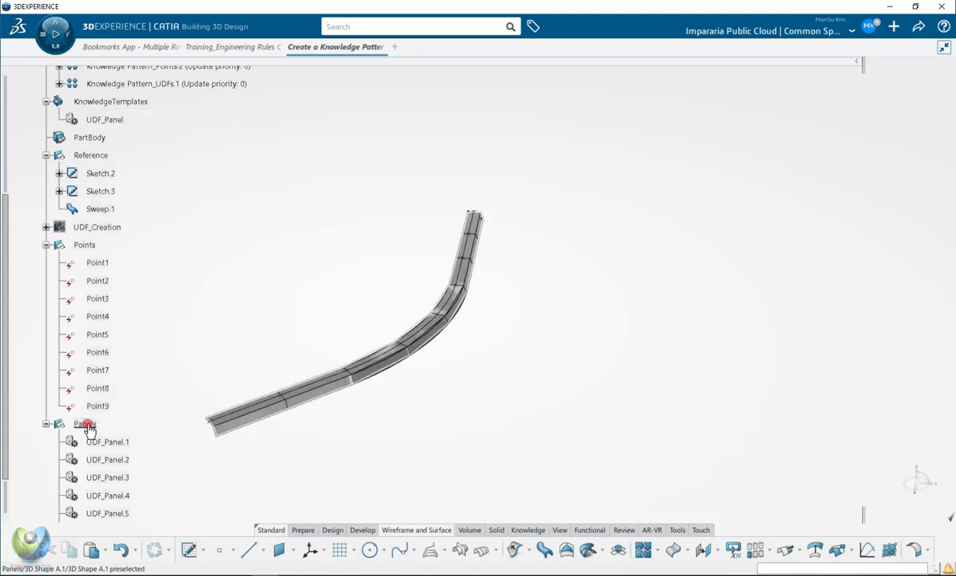
Inspect the panels of the Panels set along the swept surface, and highlight the Sketch.2 reference curve.
left_click(88, 425)
middle_click_drag(320, 428, 327, 436)
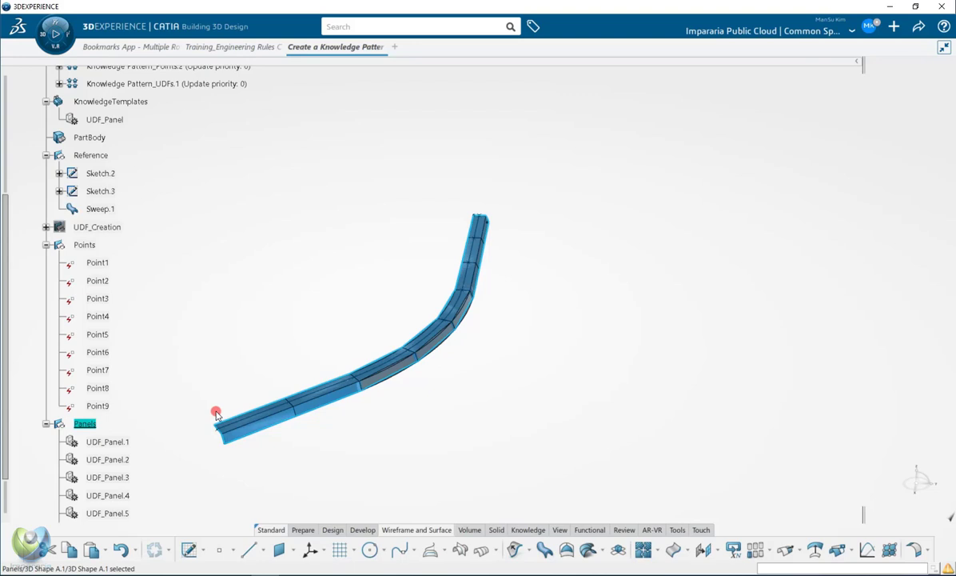
left_click(186, 352)
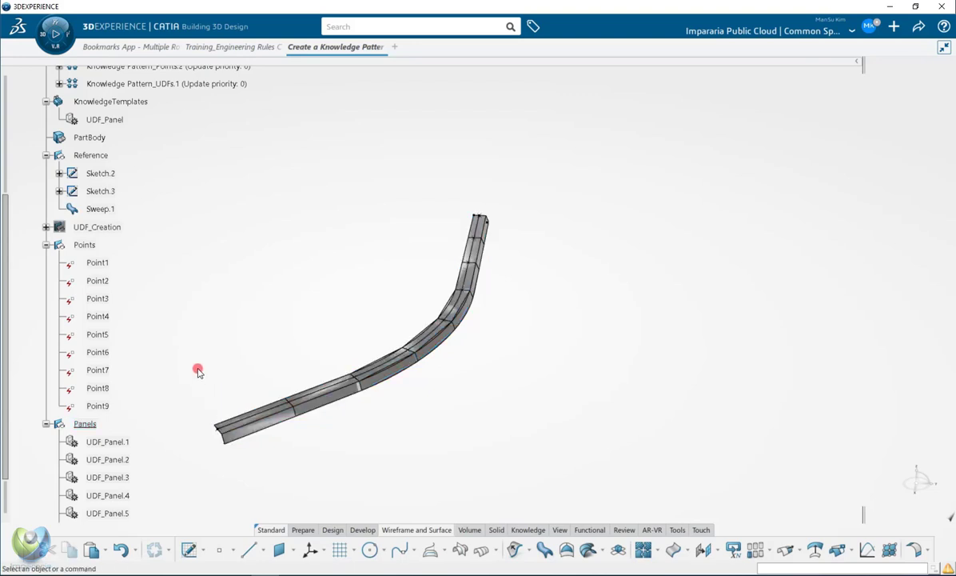
left_click(101, 173)
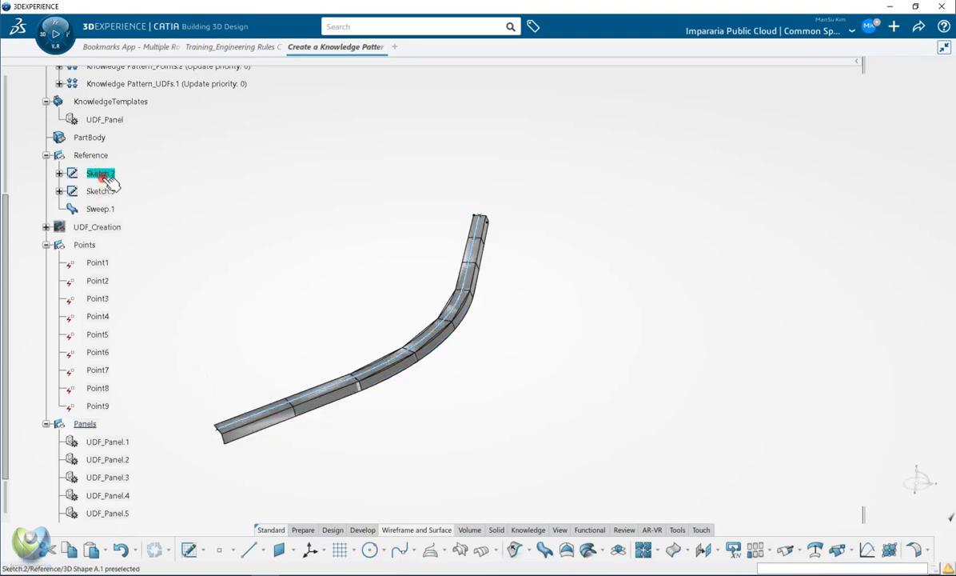
Highlight the Sketch.3 profile and the Sweep.1 surface in the Reference set.
left_click(99, 191)
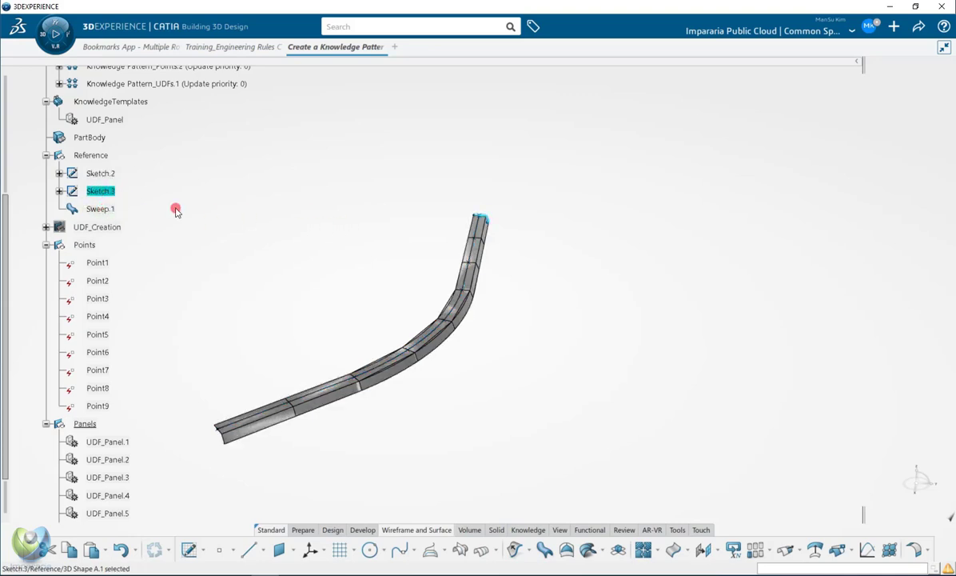
left_click(101, 209)
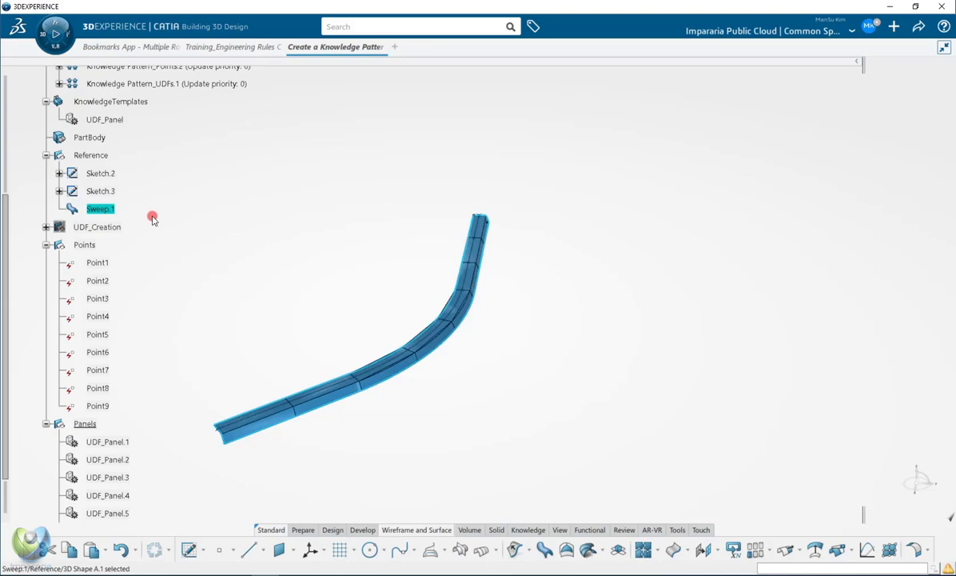
left_click(146, 214)
Highlight the consecutive point pairs Point1–Point2, Point2–Point3 and Point3–Point4 to examine the panel boundaries along the curve.
left_click(98, 263)
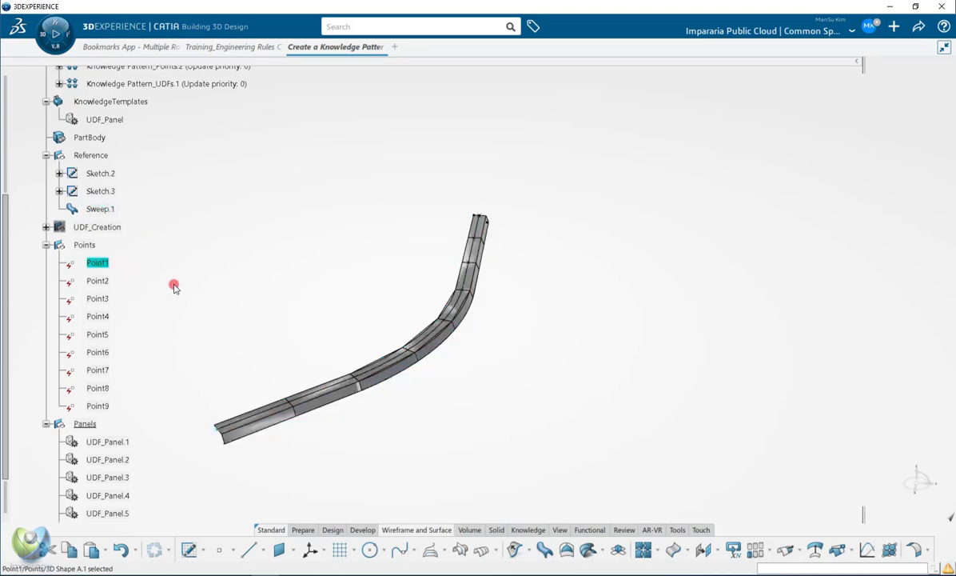
left_click(98, 281)
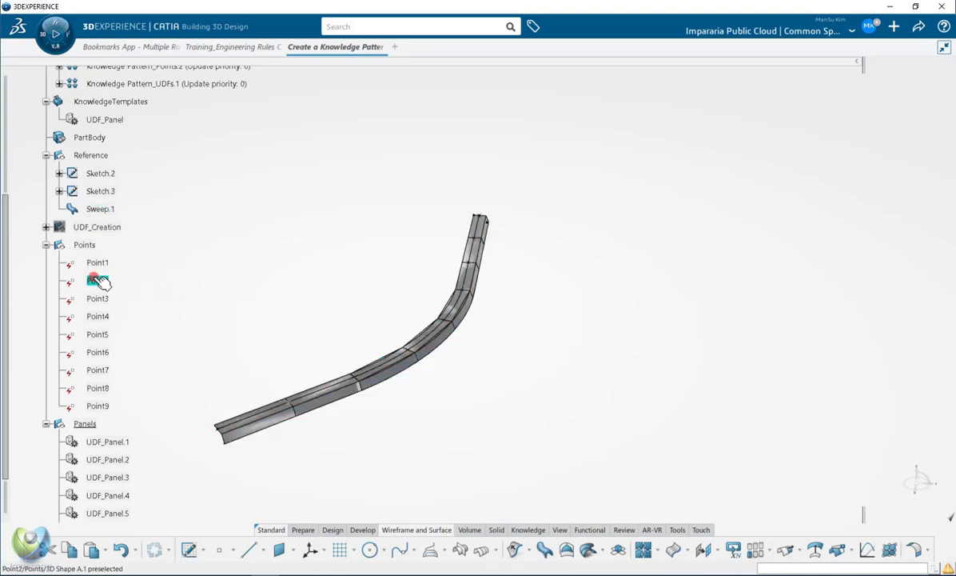
middle_click_drag(374, 414, 272, 320)
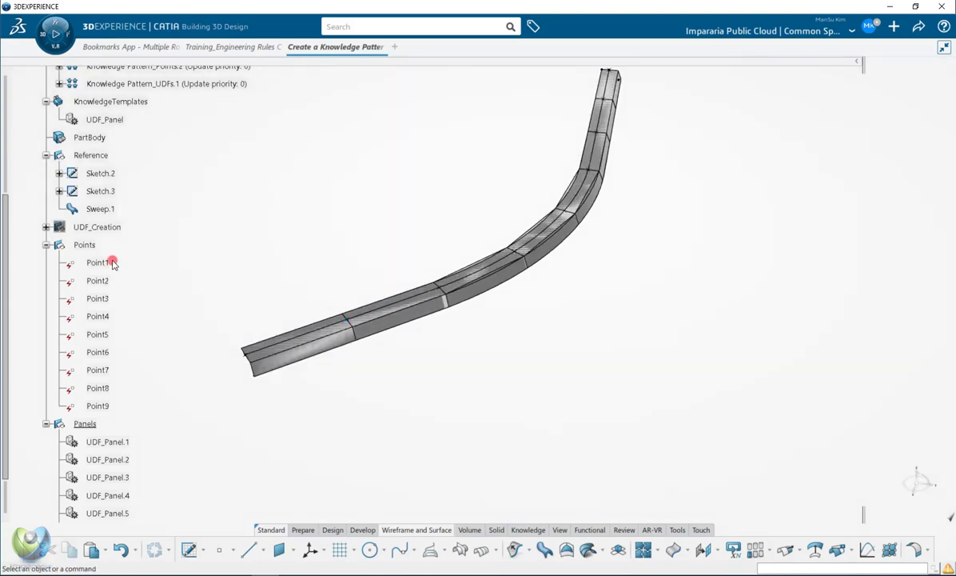
left_click(98, 262, "ctrl")
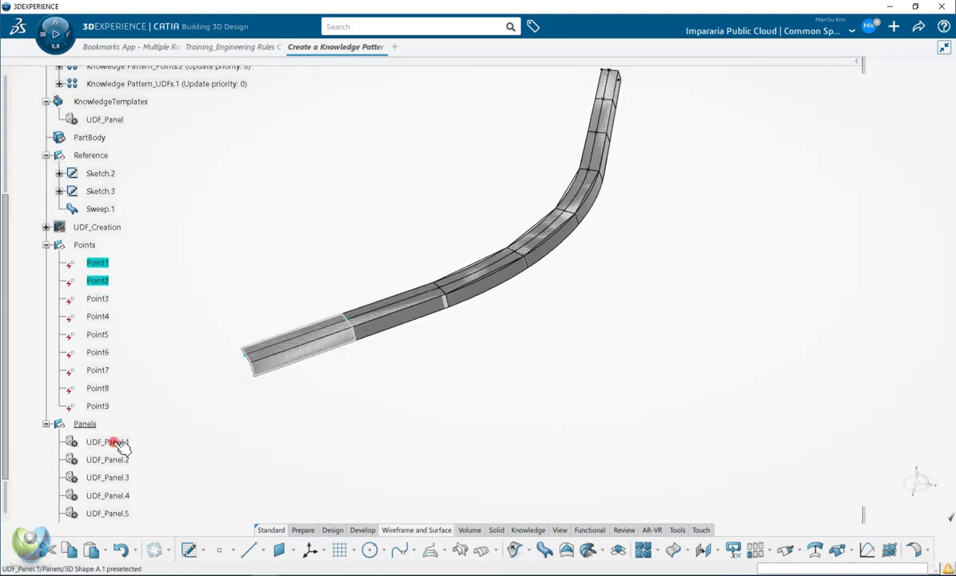
left_click(100, 281)
left_click(100, 299, "ctrl")
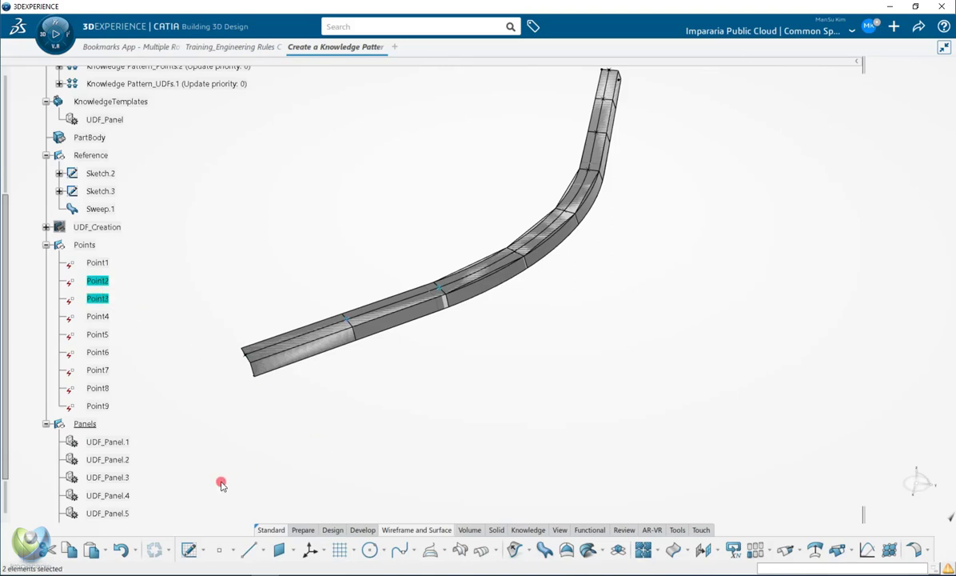
left_click(100, 298)
left_click(98, 316, "ctrl")
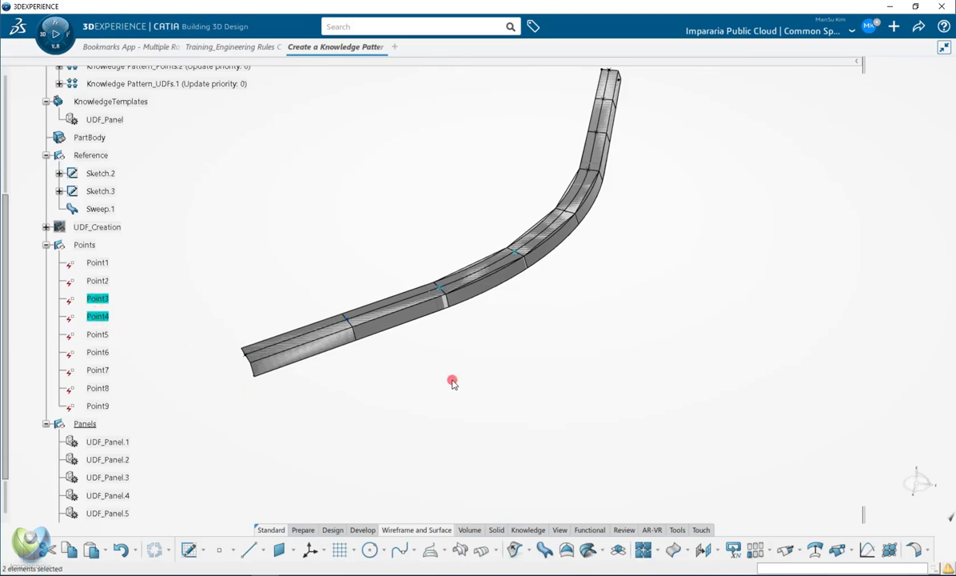
Highlight the end pair Point8–Point9 on the curve and the UDF_Panel.1 instance at the other end.
left_click(98, 388)
left_click(97, 405, "ctrl")
middle_click_drag(564, 323, 621, 147)
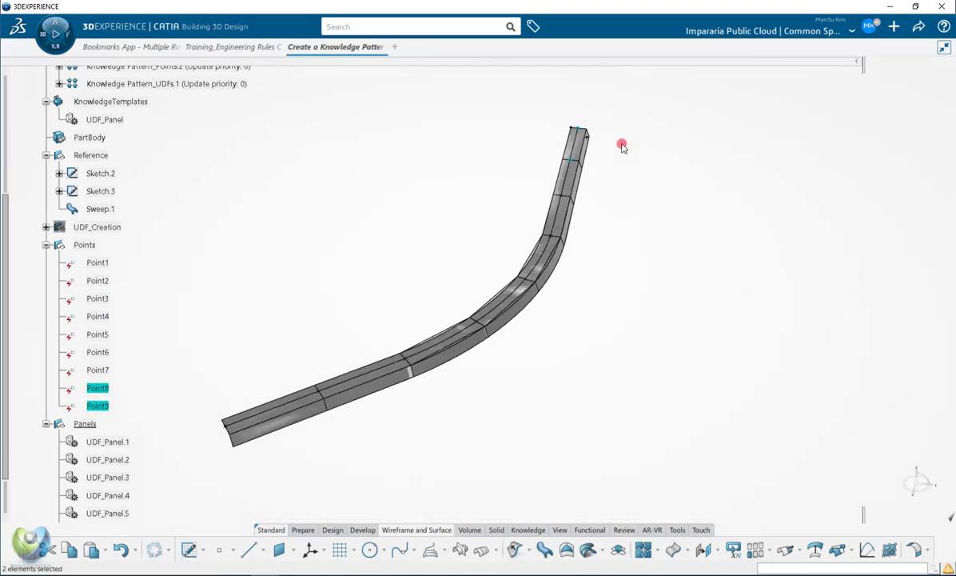
middle_click_drag(405, 374, 379, 413)
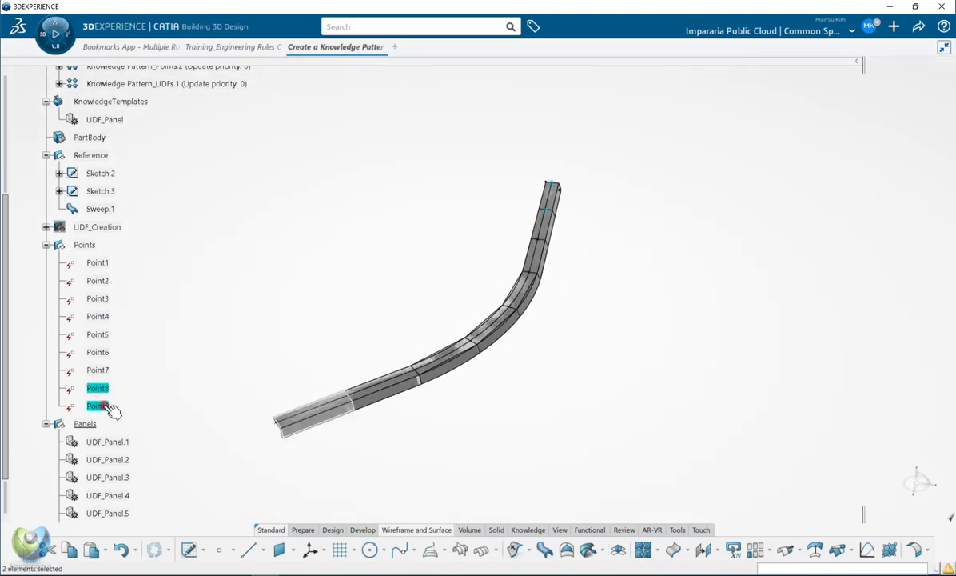
left_click(110, 441)
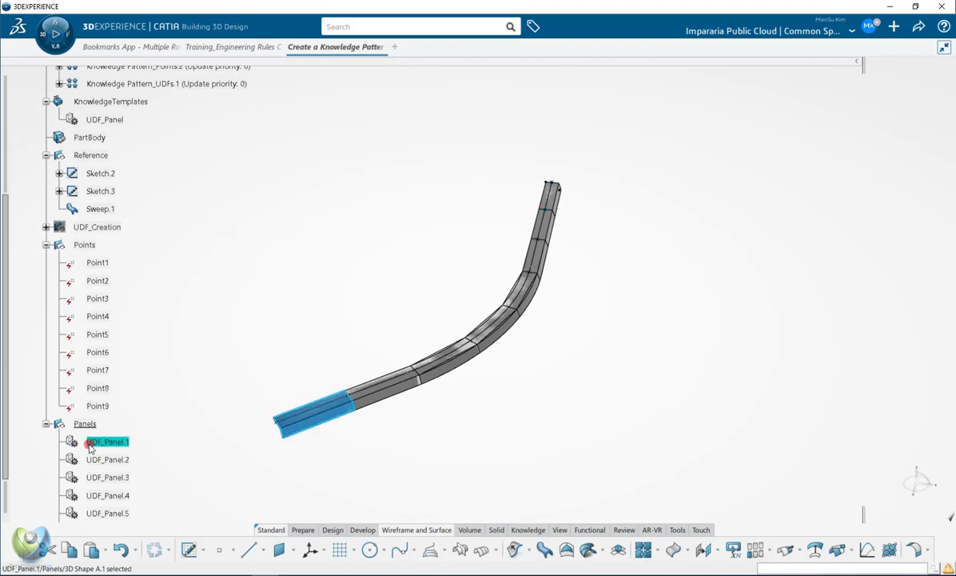
Open the Knowledge Pattern_UDFs.1 script for review and move its editor clear of the Panels entries.
scroll(177, 344, "up", 3)
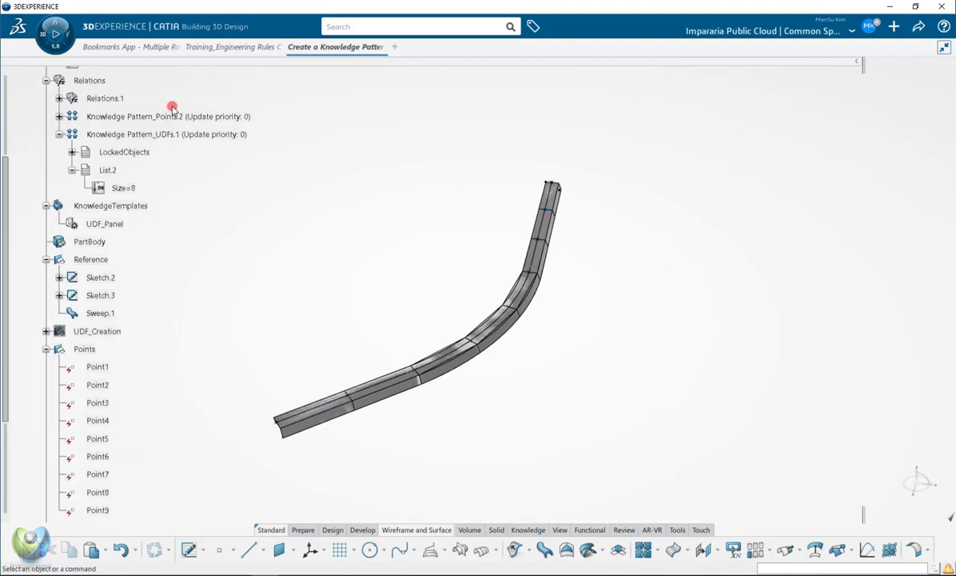
left_click(168, 133)
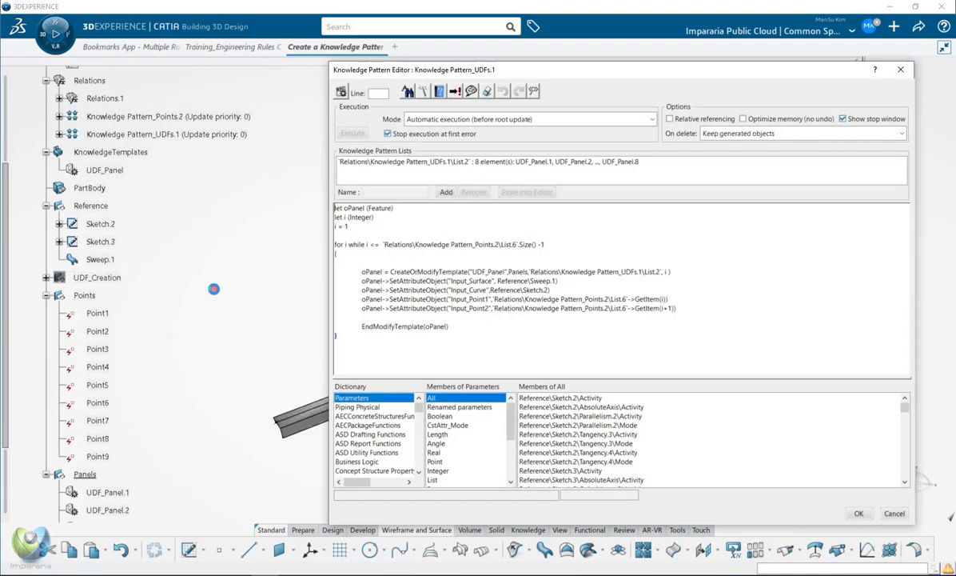
scroll(216, 284, "down", 5)
scroll(215, 285, "up", 1)
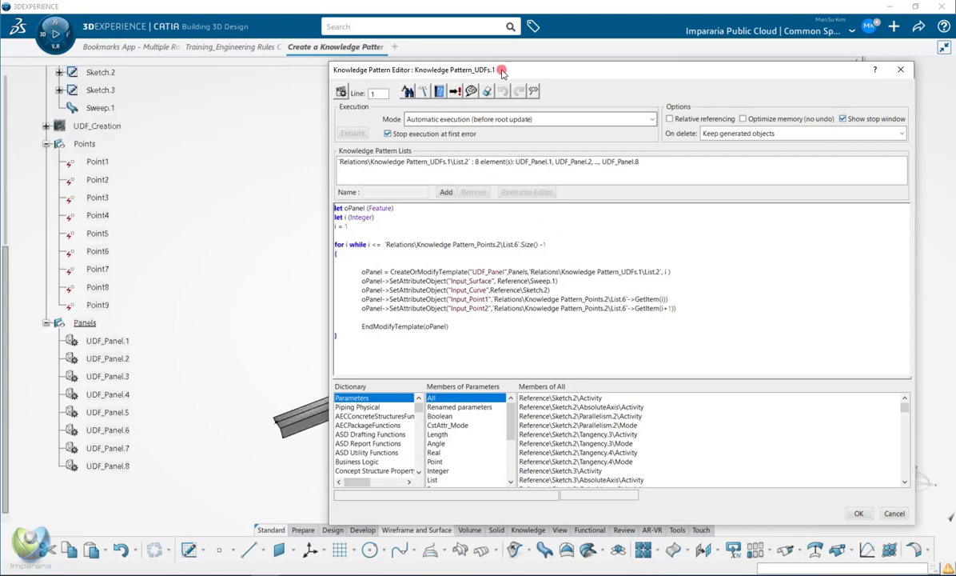
left_click_drag(469, 69, 501, 70)
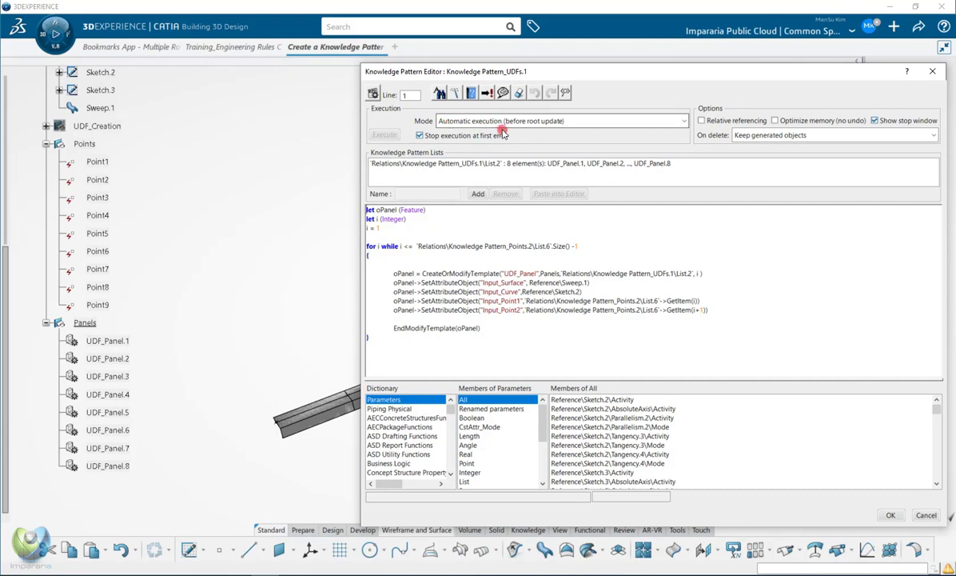
Review the pattern's execution mode, and compare List.2 with its entry under Knowledge Pattern_UDFs.1 and the panels it contains.
left_click(473, 120)
left_click(500, 146)
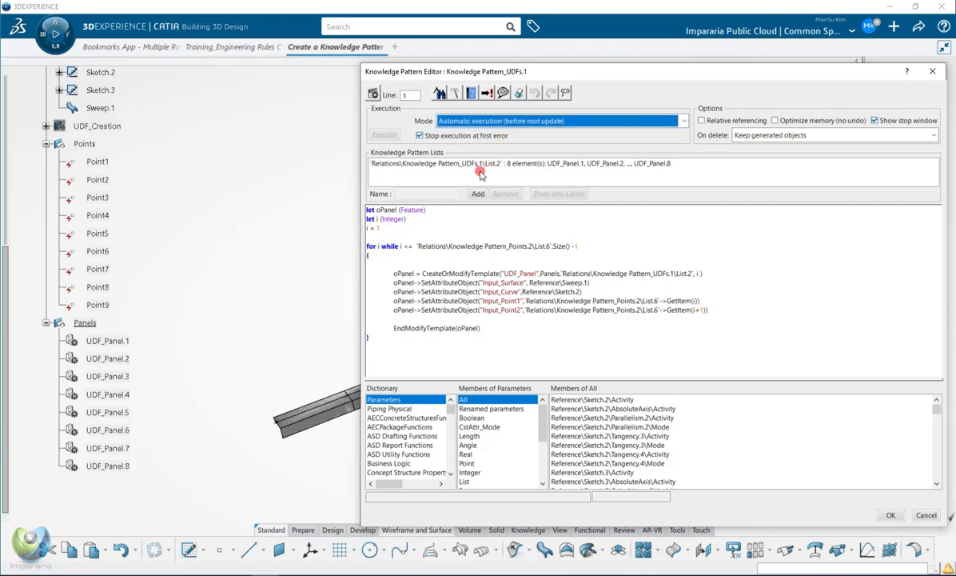
left_click(483, 165)
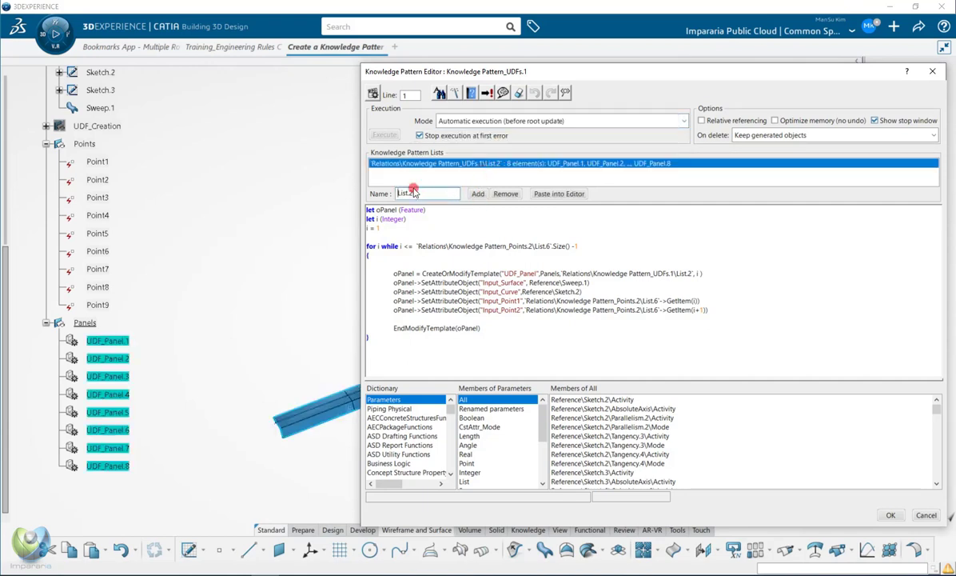
scroll(108, 239, "up", 5)
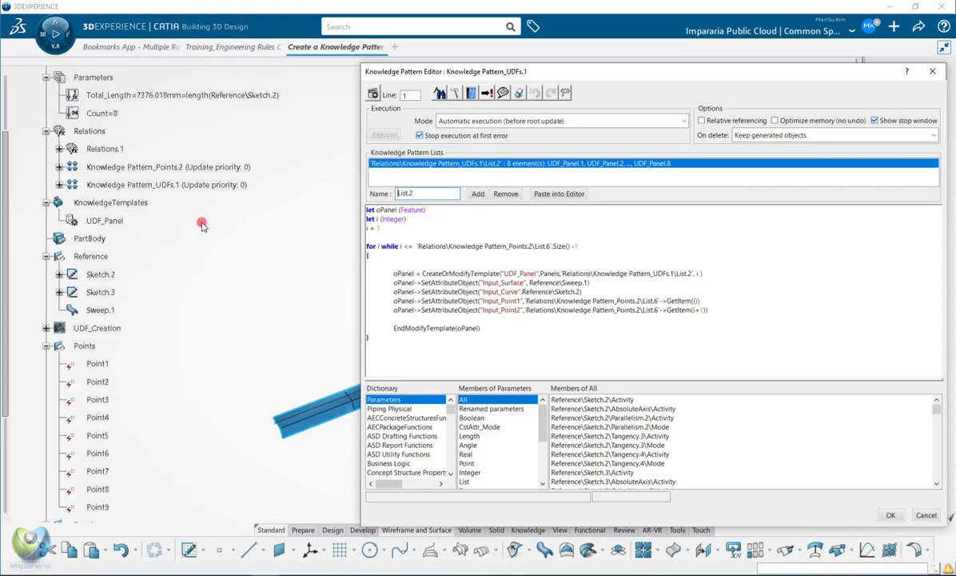
left_click(58, 184)
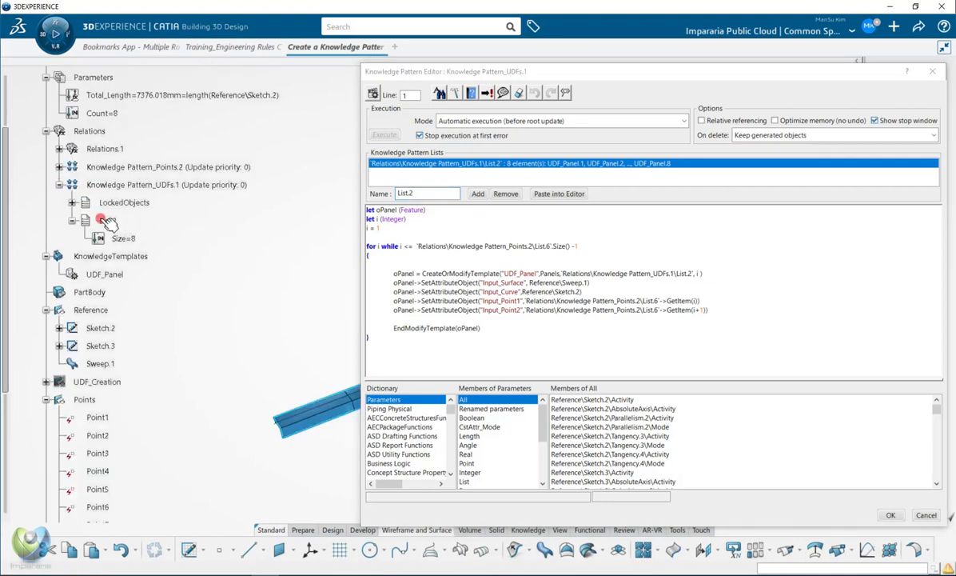
scroll(120, 236, "down", 7)
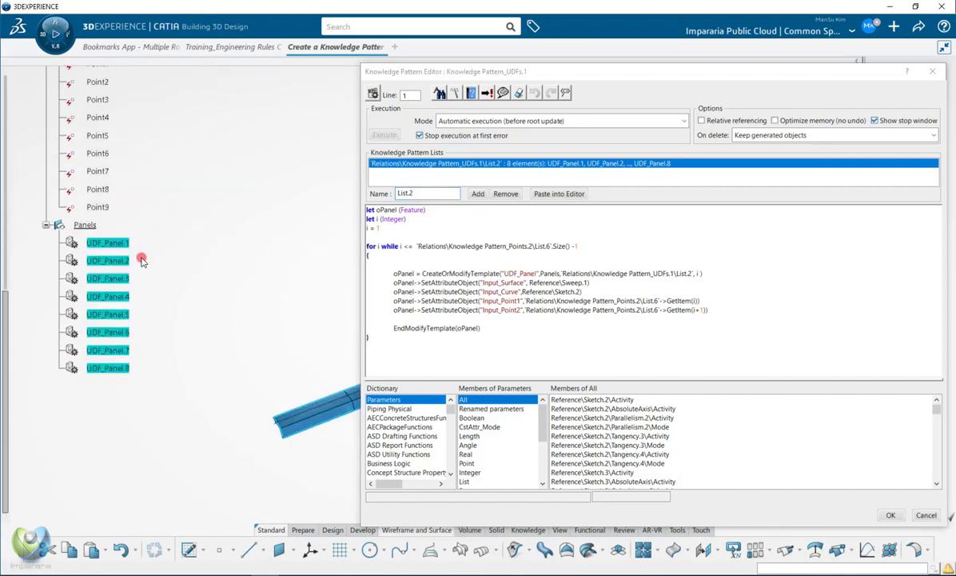
Examine the script's variable declarations and highlight where oPanel is used.
left_click(422, 234)
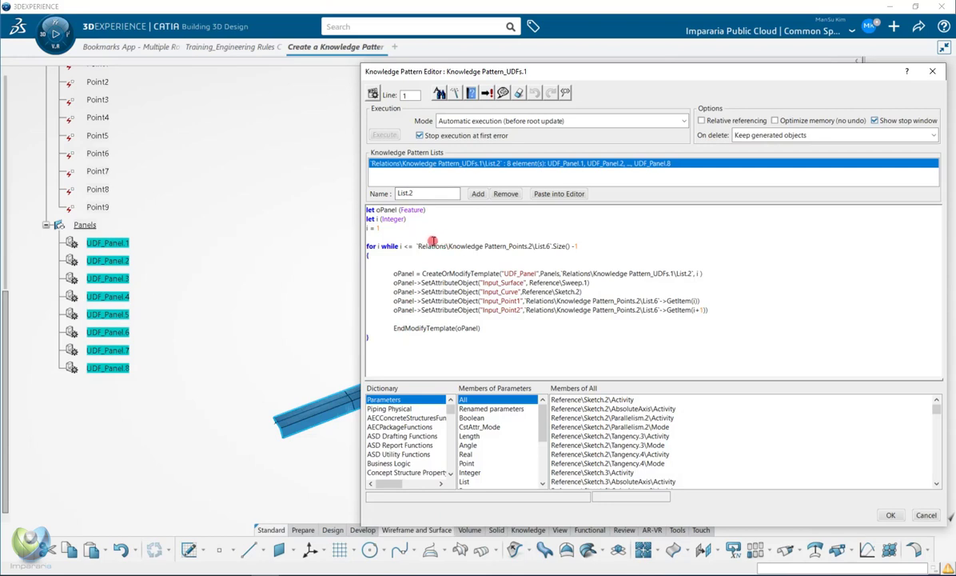
double_click(389, 210)
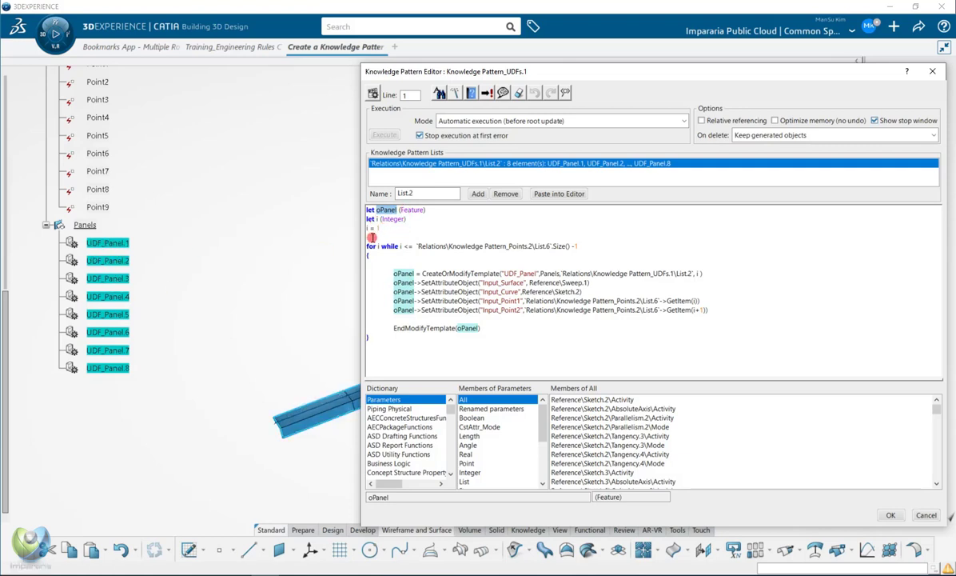
left_click(390, 233)
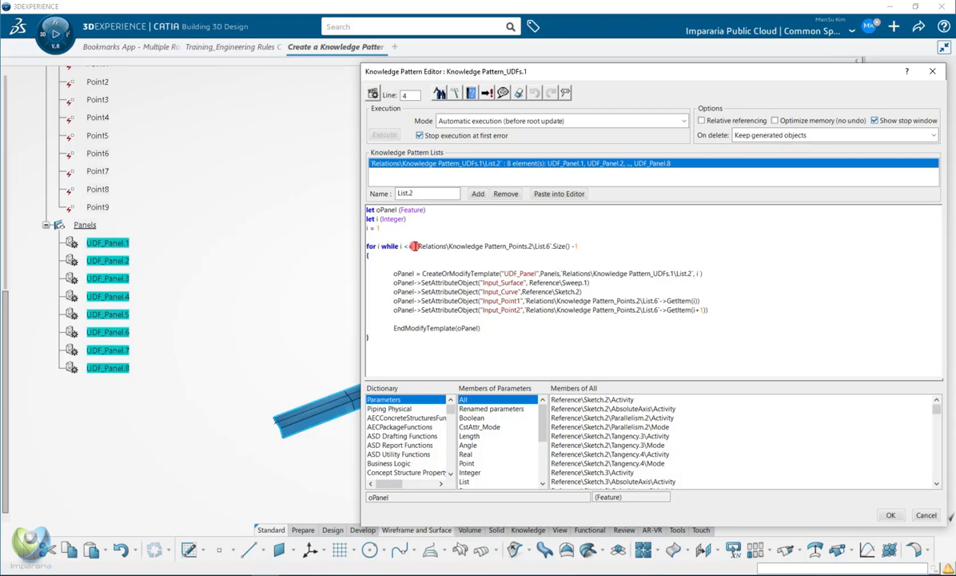
Examine the loop limit based on the List.6 Size() -1 expression against List.6 of Knowledge Pattern_Points.2 and the Points and Panels sets.
left_click_drag(415, 246, 550, 246)
scroll(216, 232, "up", 5)
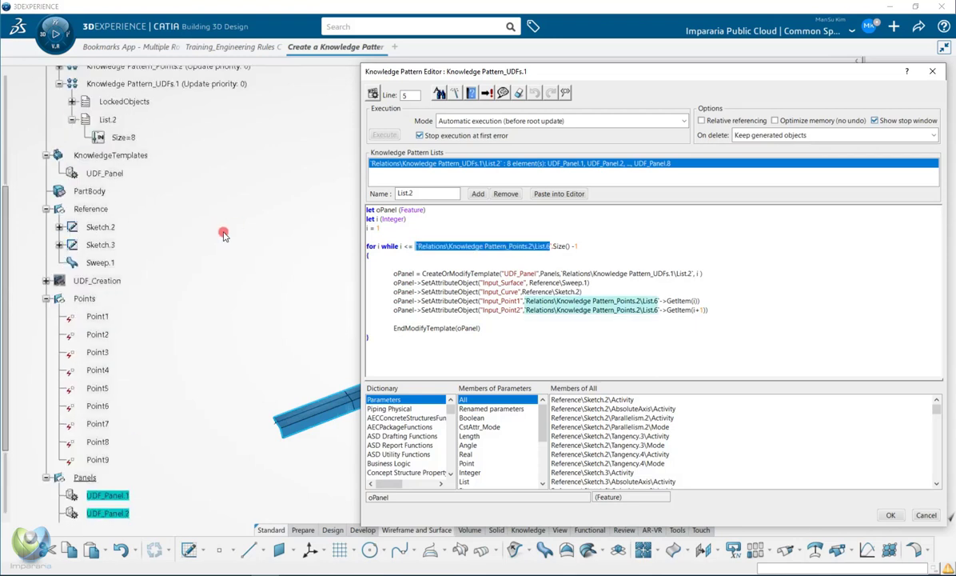
scroll(160, 192, "up", 3)
left_click(96, 153)
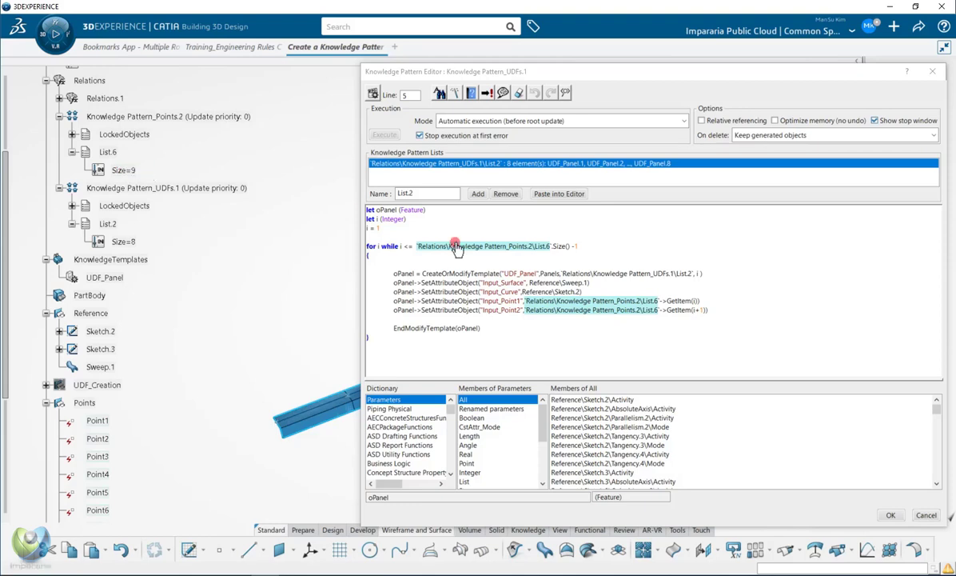
left_click(621, 279)
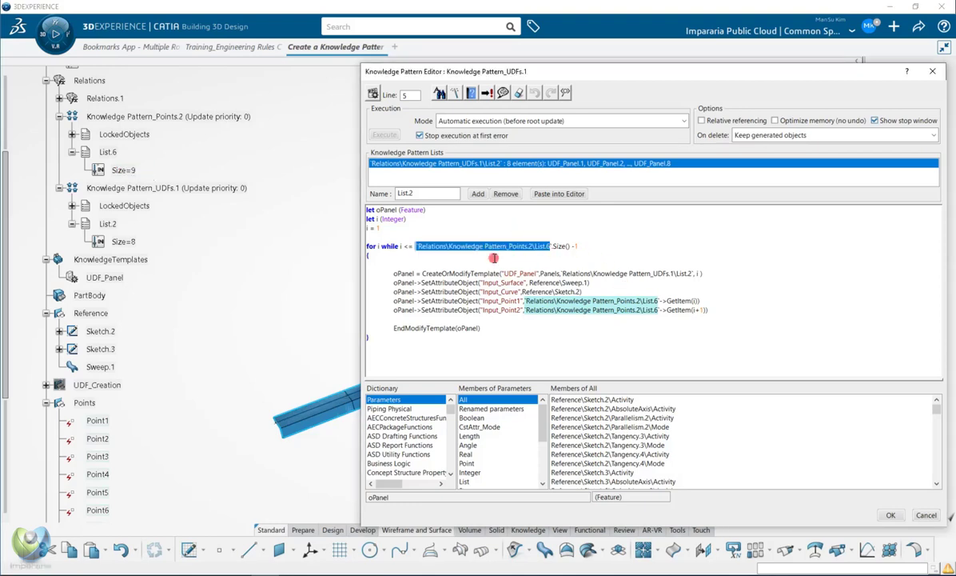
left_click(571, 246)
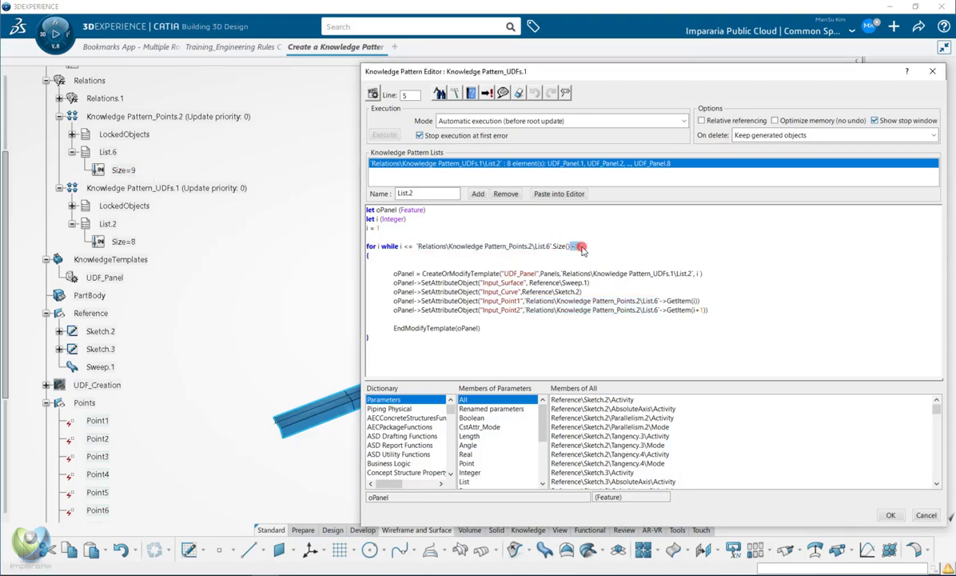
scroll(174, 336, "down", 5)
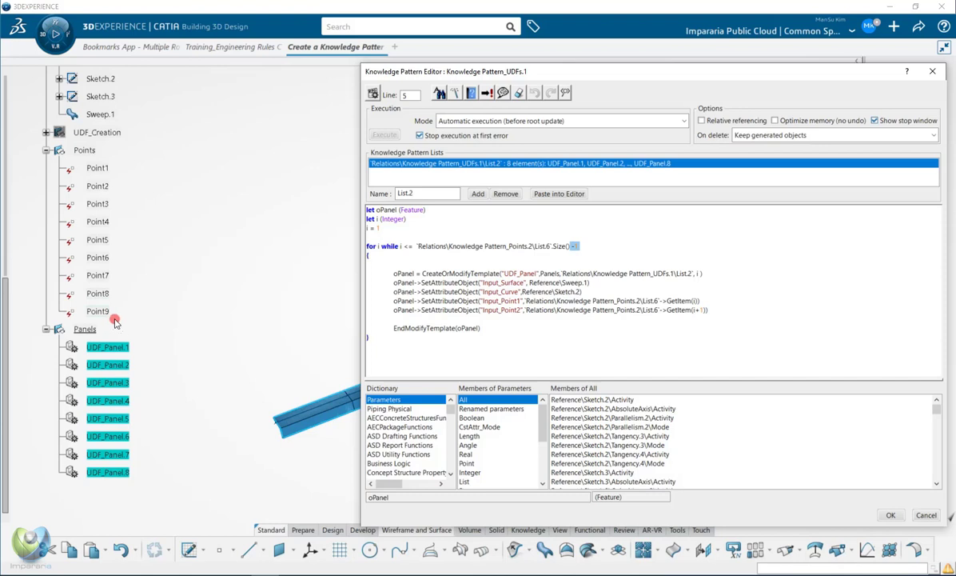
left_click(591, 260)
Review the oPanel assignment, its CreateOrModifyTemplate function and the UDF_Panel argument against the KnowledgeTemplates entry.
double_click(404, 273)
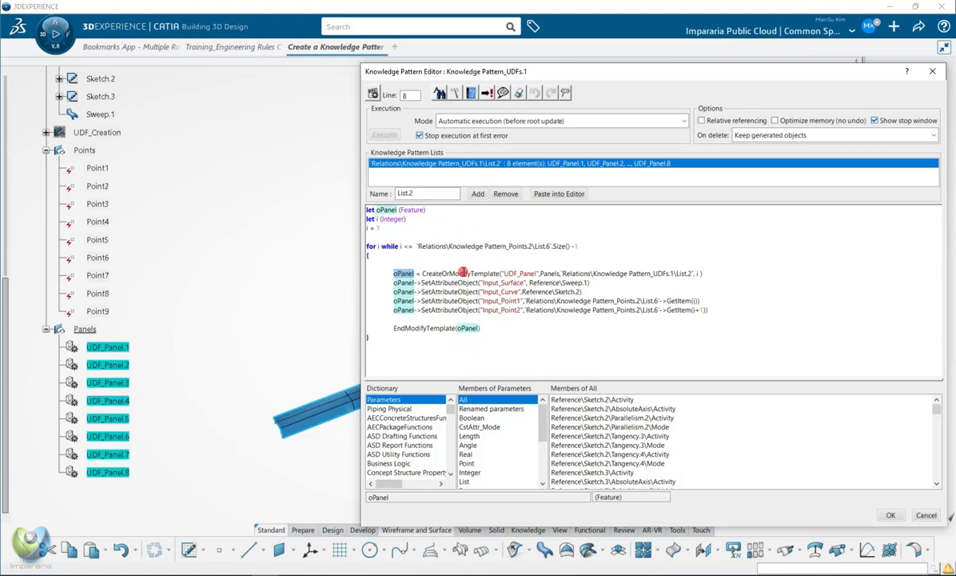
double_click(485, 273)
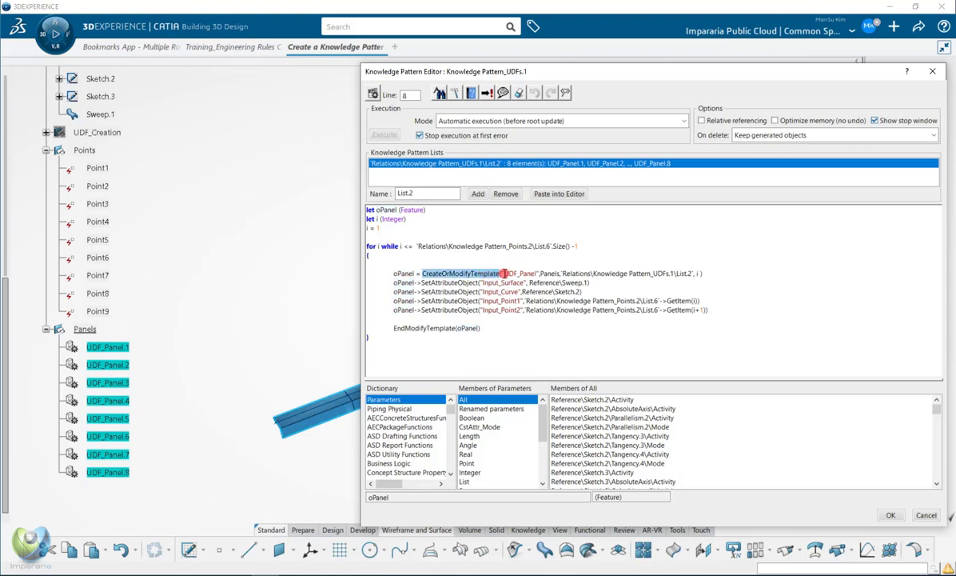
double_click(516, 274)
scroll(239, 231, "up", 5)
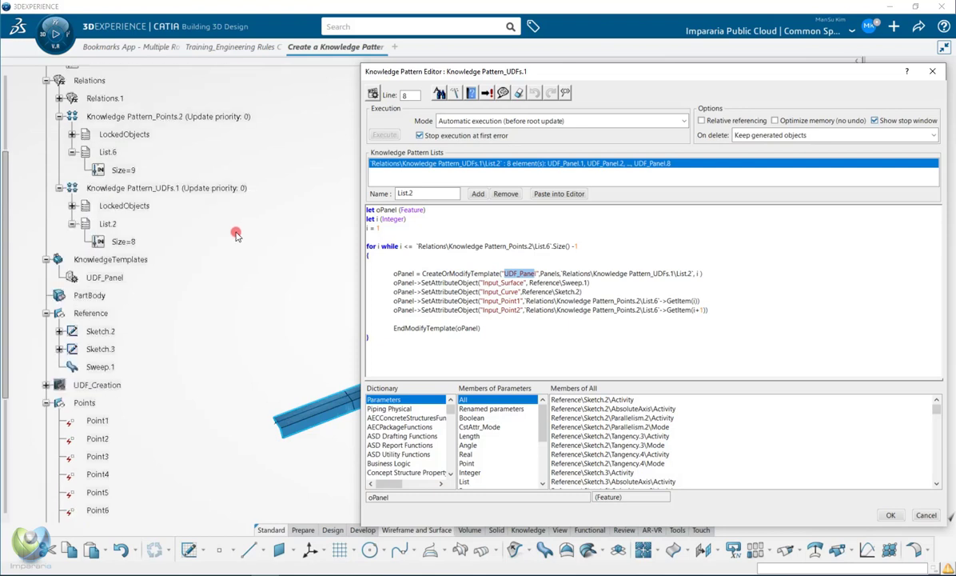
scroll(255, 309, "down", 5)
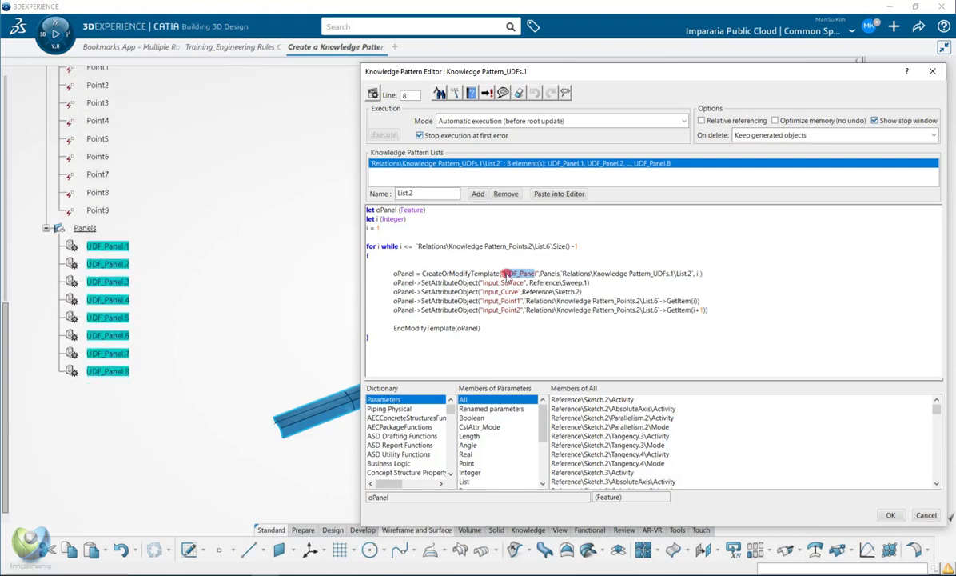
Examine the Panels, List.2 and index i arguments of CreateOrModifyTemplate, and locate List.2 under Knowledge Pattern_UDFs.1.
left_click_drag(540, 273, 697, 274)
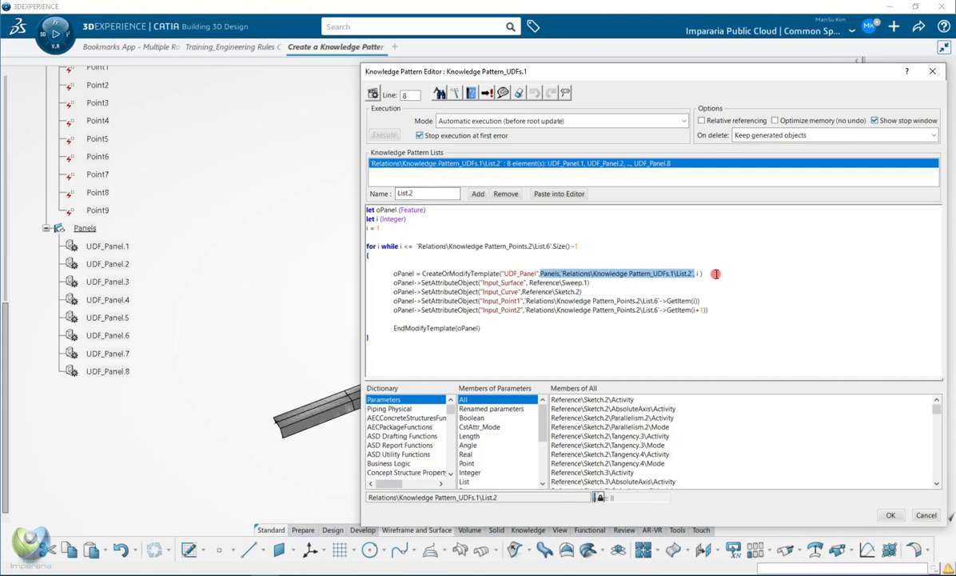
left_click(700, 273)
type(",i")
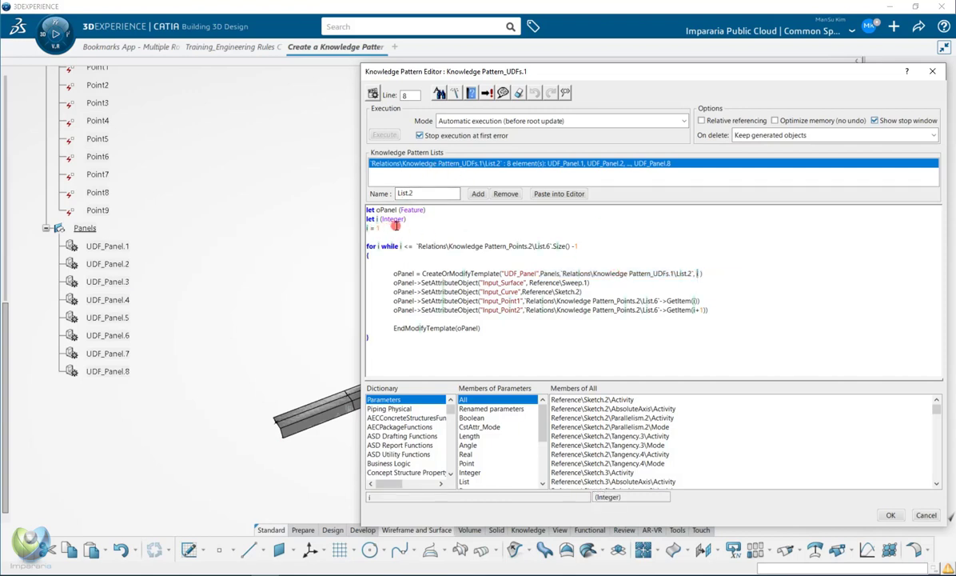
scroll(182, 261, "up", 5)
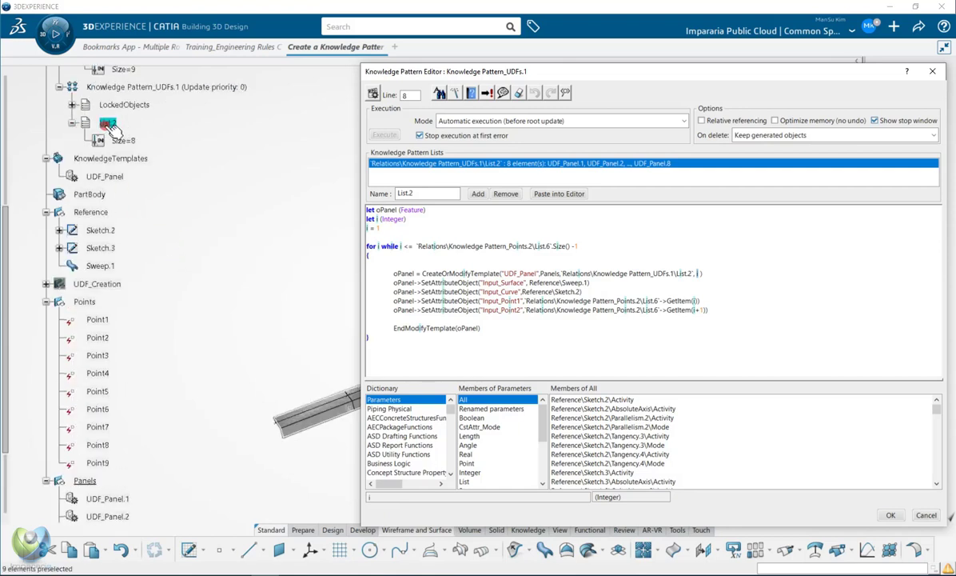
Examine the UDF_Panel instances in the Panels set and the block of four SetAttributeObject lines in the script.
scroll(171, 228, "down", 3)
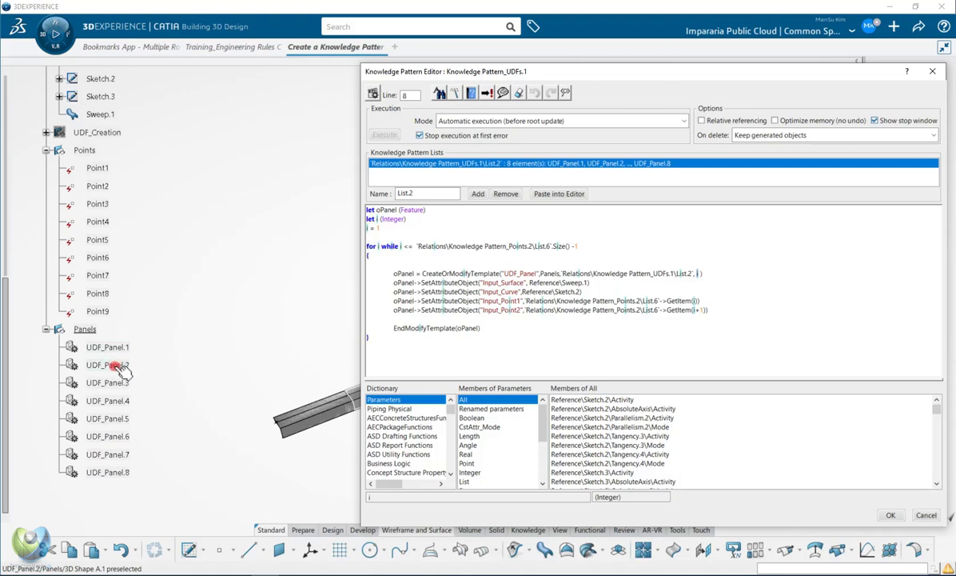
key("Down")
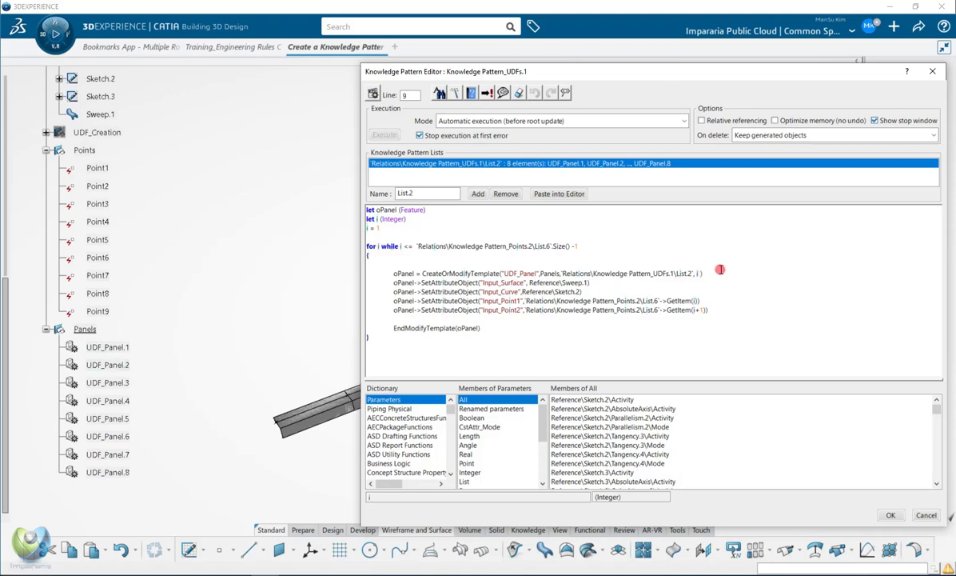
mouse_move(384, 275)
left_mouse_down()
mouse_move(708, 275)
mouse_move(705, 282)
mouse_move(363, 301)
mouse_move(368, 284)
left_mouse_up()
left_click(523, 329)
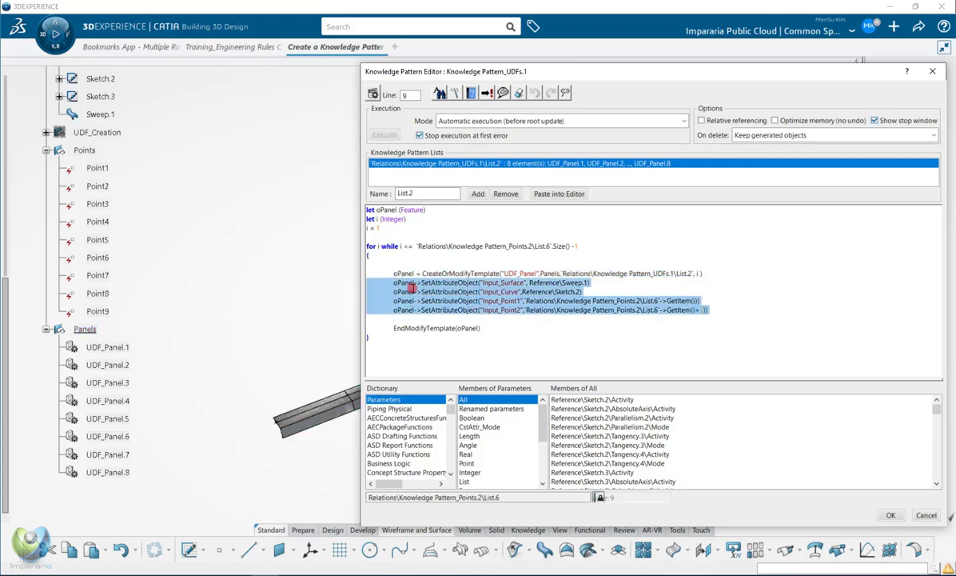
left_click(431, 292)
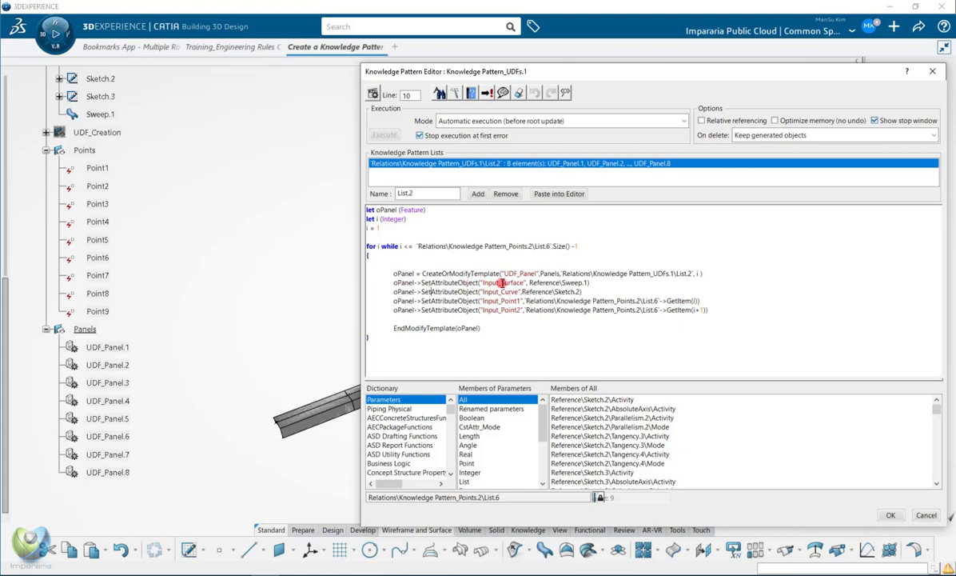
Review the template input names in the SetAttributeObject lines and the Reference\Sweep.1 and Reference\Sketch.2 objects assigned to Input_Surface and Input_Curve.
left_click(504, 283)
left_click(506, 302)
left_click(514, 311)
left_click(555, 333)
left_click(574, 282)
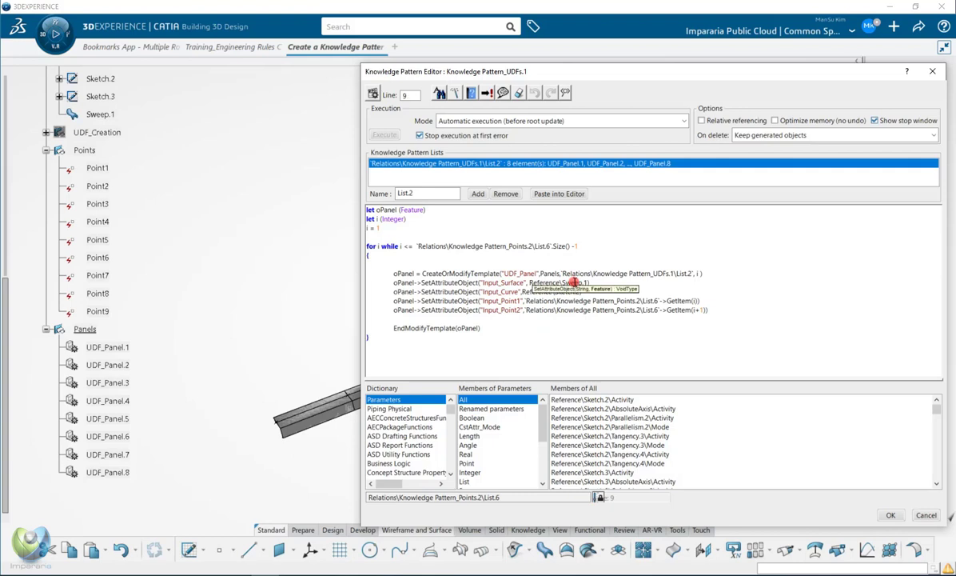
left_click(542, 336)
left_click(534, 293)
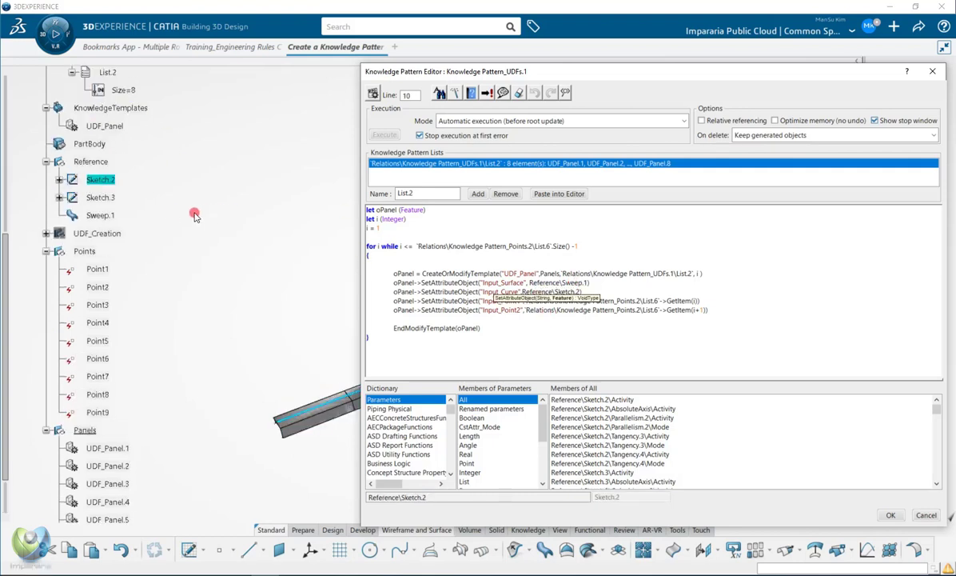
Examine the List.6 argument of the Input_Point1 line against List.6 of Knowledge Pattern_Points.2 and the Points set.
left_click(658, 300)
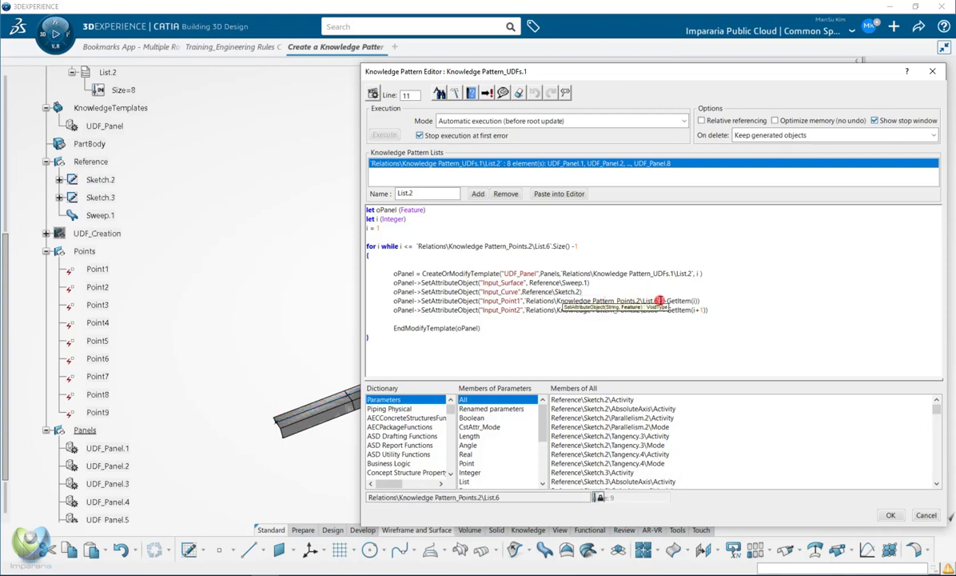
left_click_drag(658, 300, 523, 298)
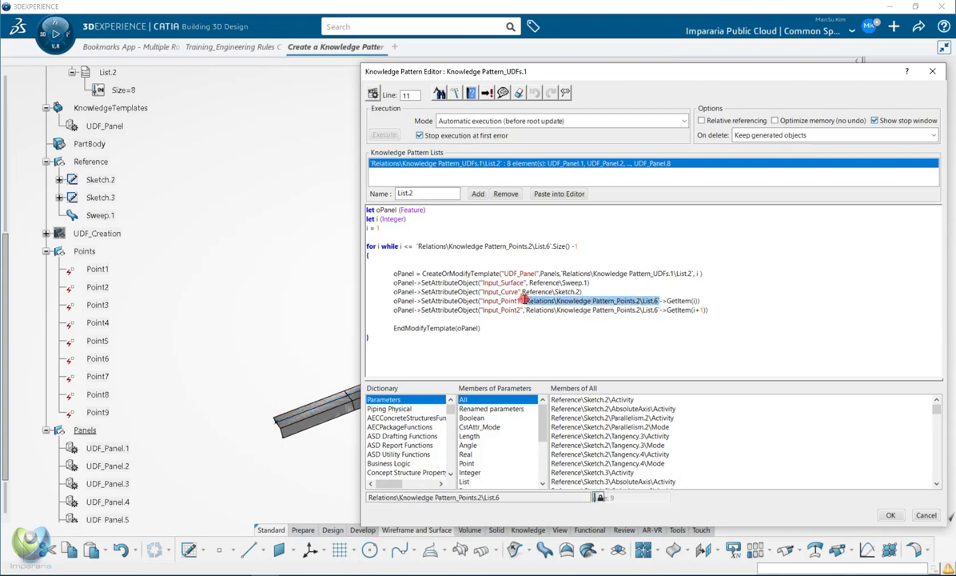
scroll(210, 269, "up", 5)
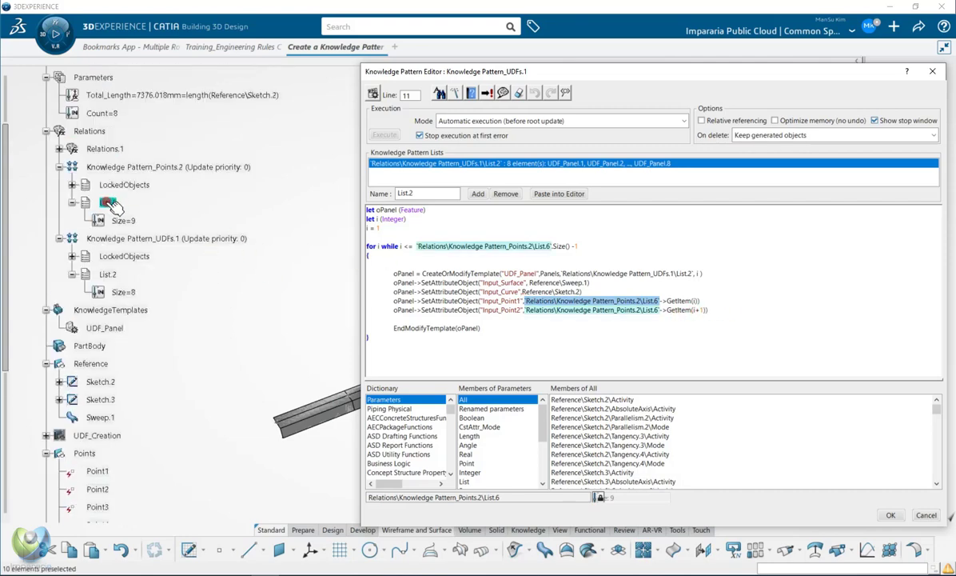
scroll(144, 276, "down", 5)
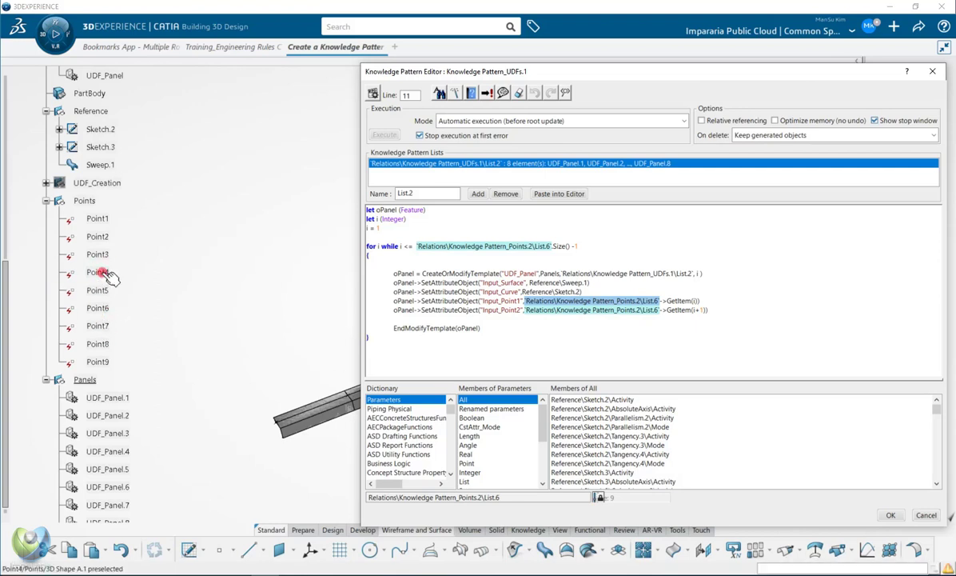
scroll(103, 280, "up", 5)
scroll(142, 288, "up", 3)
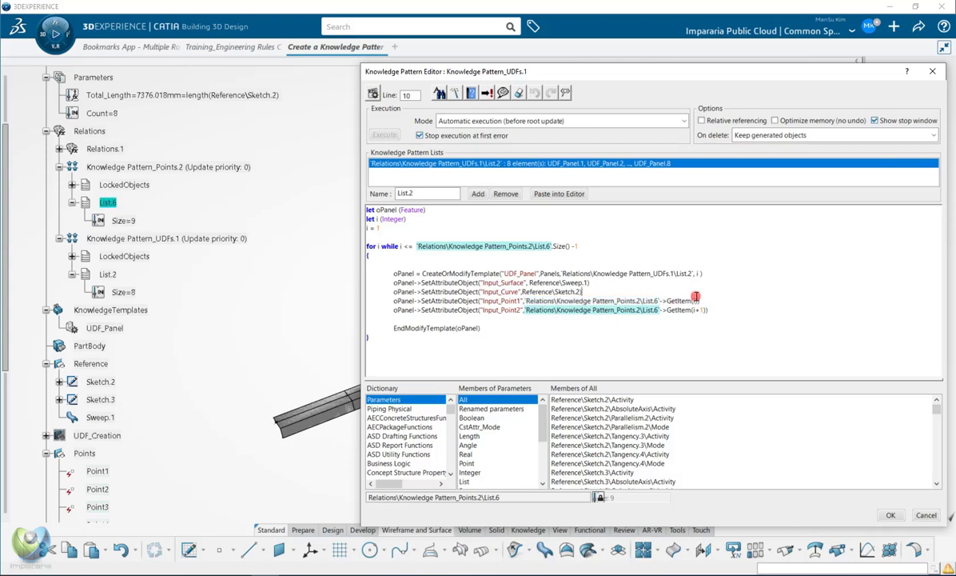
Review the GetItem(i) and GetItem(i+1) indexes of Input_Point1 and Input_Point2 against the Points and Panels sets, and close the pattern editor.
key("Up")
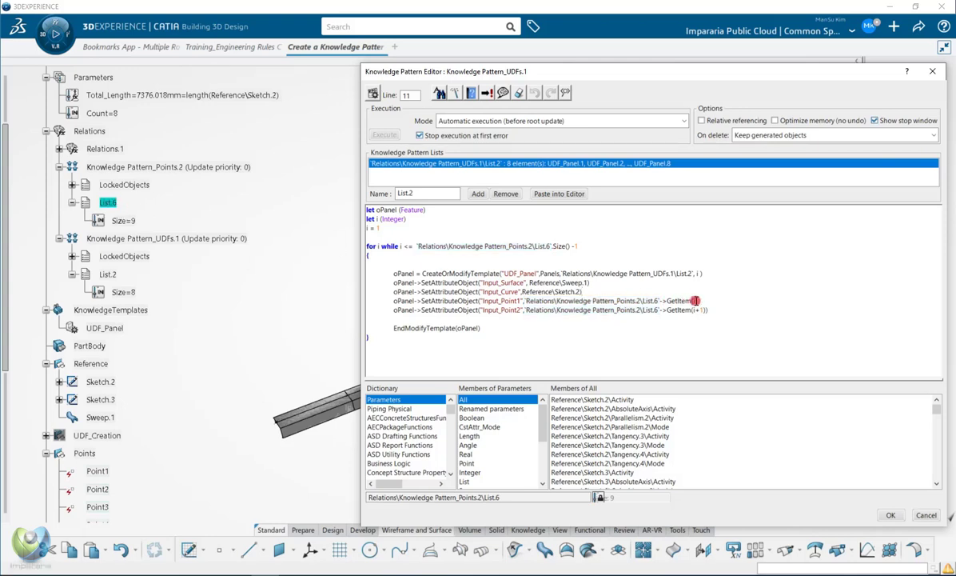
left_click(709, 302)
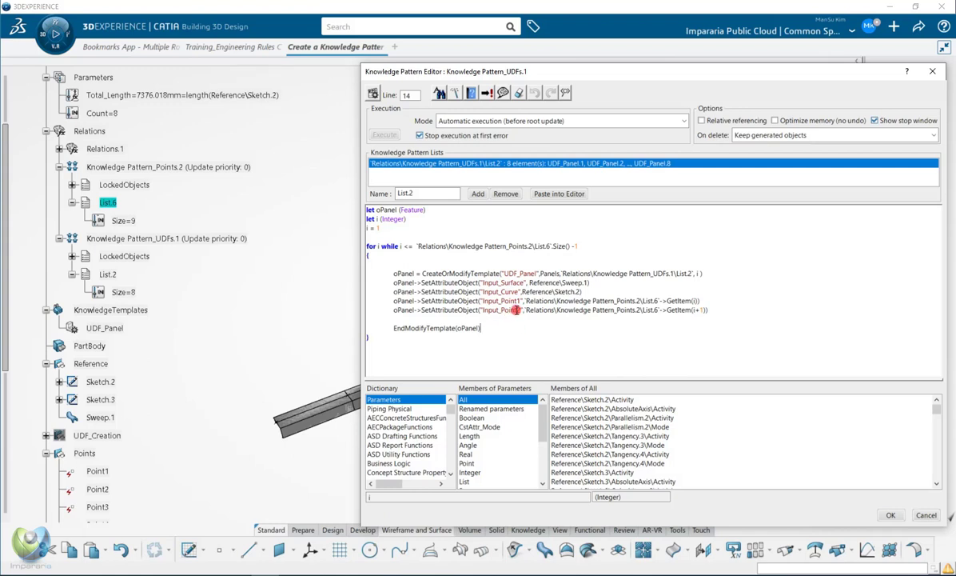
left_click_drag(648, 302, 527, 301)
left_click(670, 333)
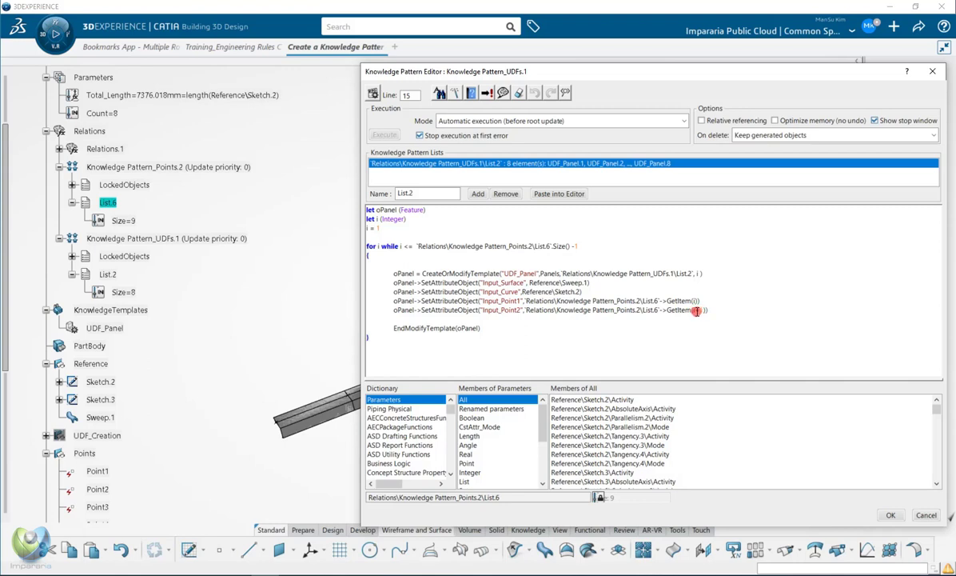
scroll(204, 366, "down", 5)
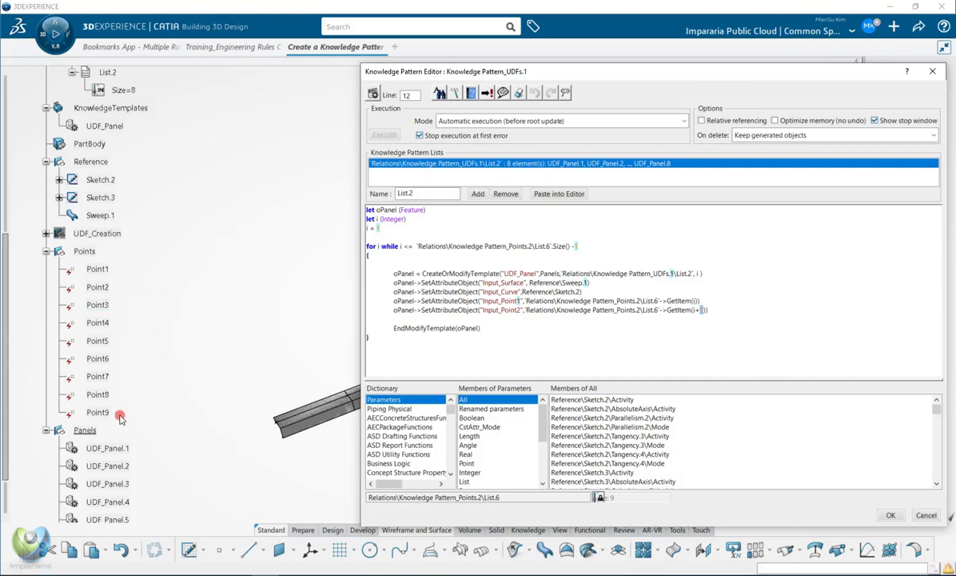
scroll(128, 315, "down", 3)
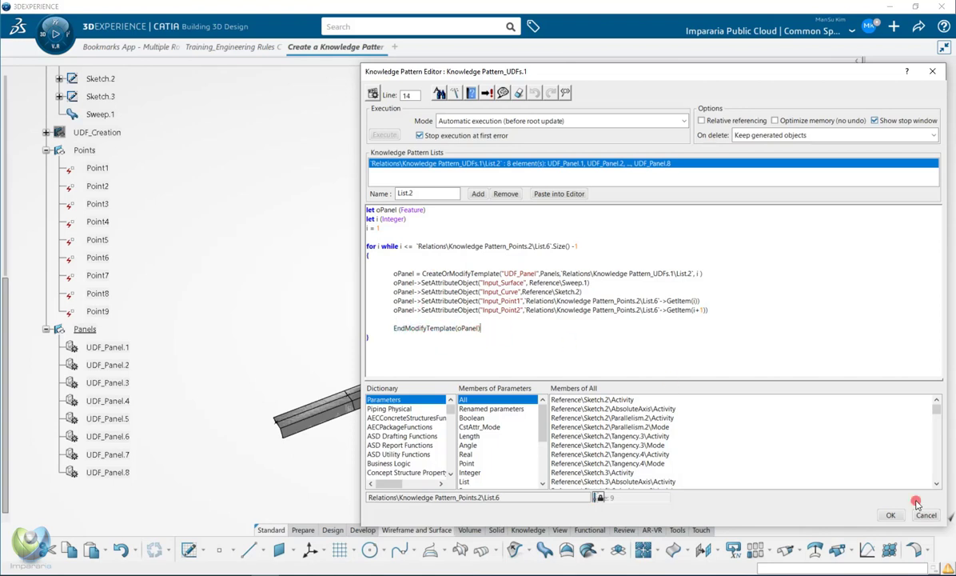
left_click(892, 515)
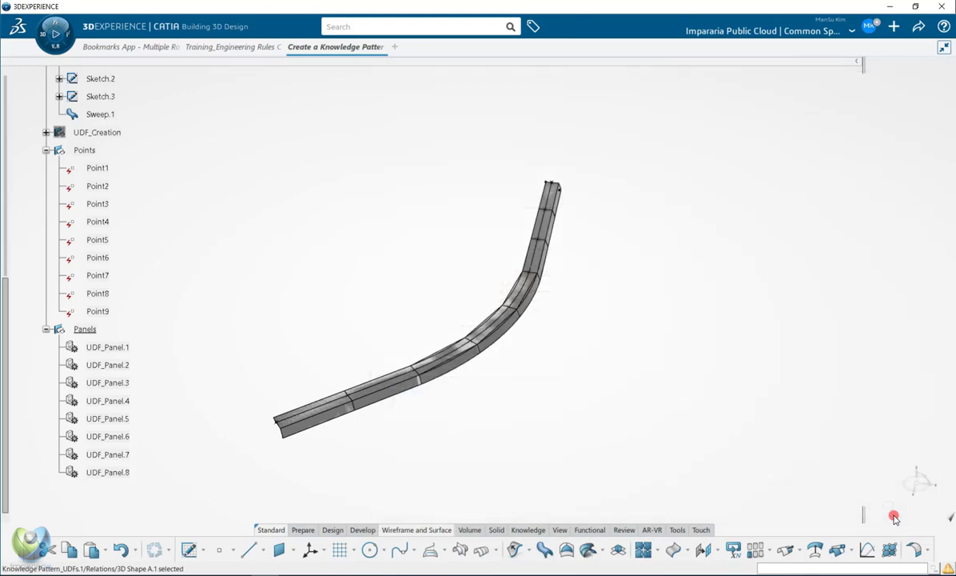
Hide the Reference geometrical set and set the Count parameter to 14.
scroll(141, 314, "up", 5)
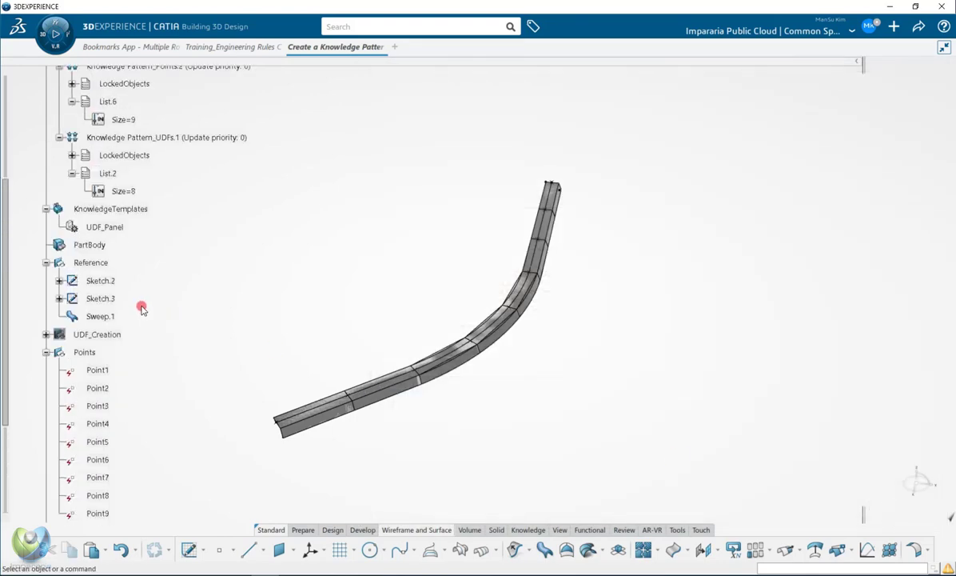
right_click(90, 314)
key("h")
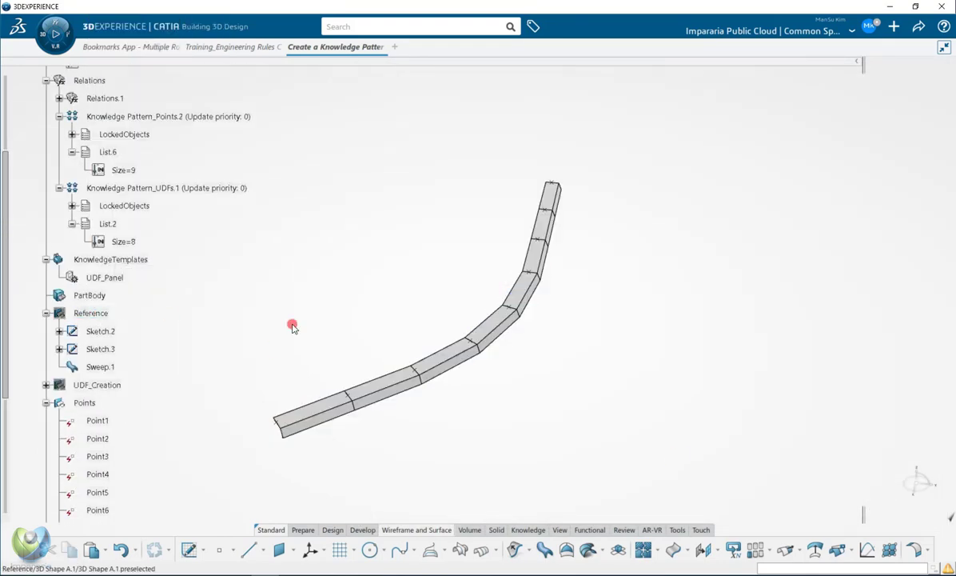
middle_click_drag(418, 332, 416, 358)
scroll(201, 263, "up", 1)
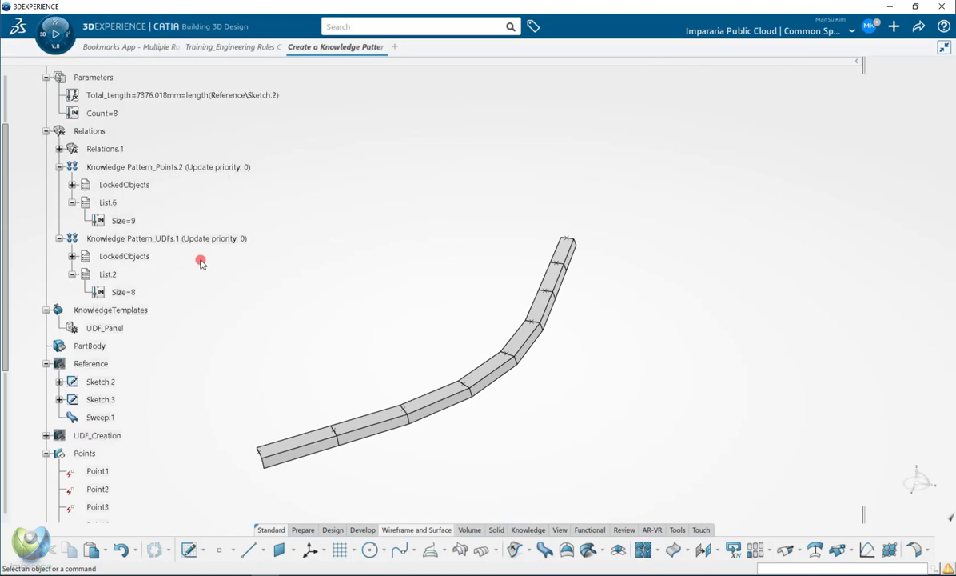
double_click(120, 114)
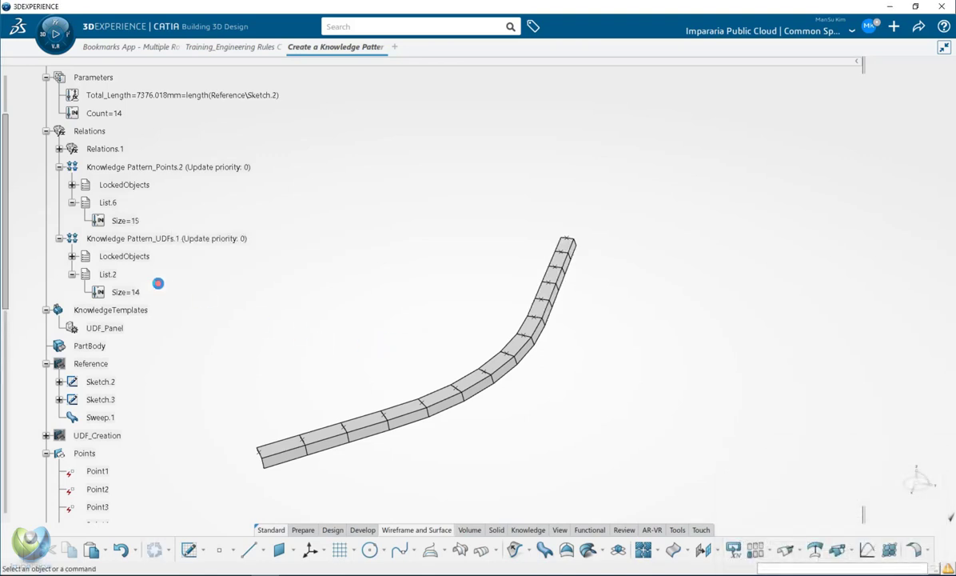
Show the Reference set again and collapse both knowledge patterns and the Points and Panels sets in the tree.
left_click(58, 166)
left_click(59, 185)
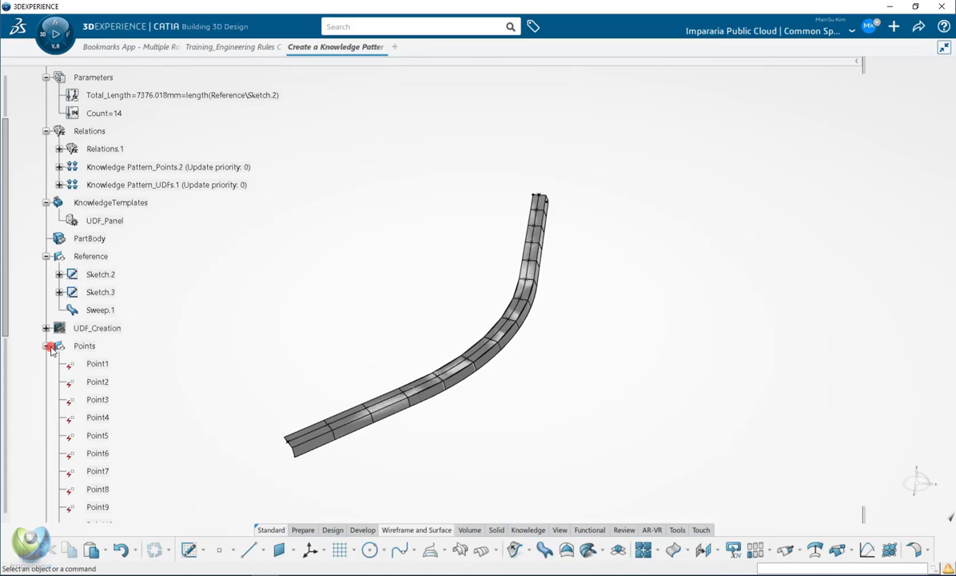
left_click(46, 345)
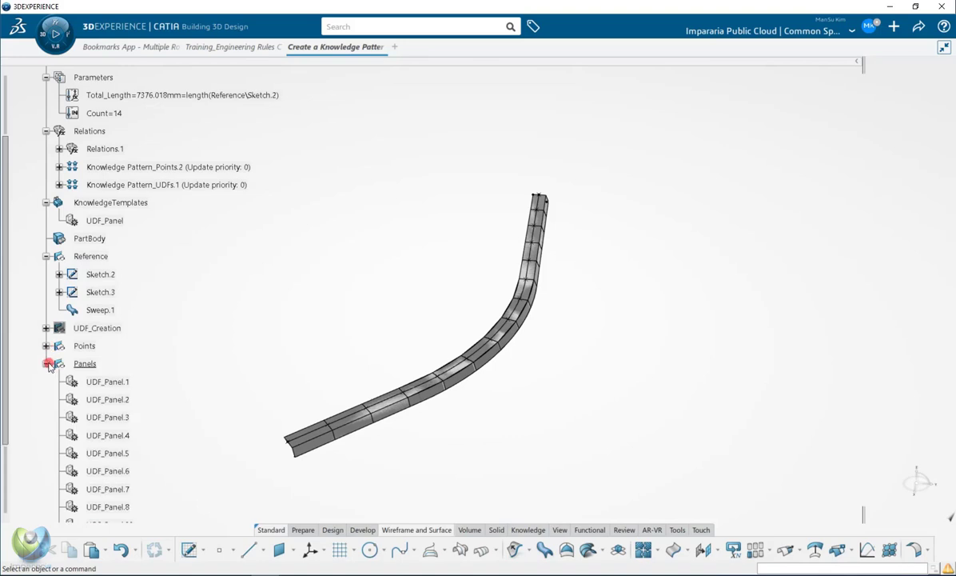
left_click(46, 364)
middle_click_drag(501, 443, 494, 430)
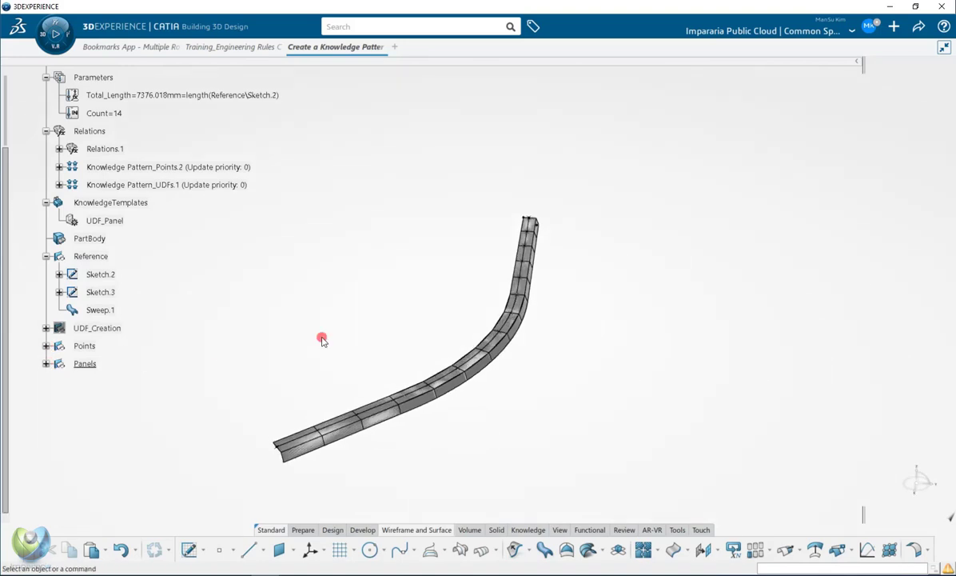
Open Sketch.2 for editing and delete its slanted end line and connecting arc.
scroll(324, 340, "up", 1)
left_click(97, 328)
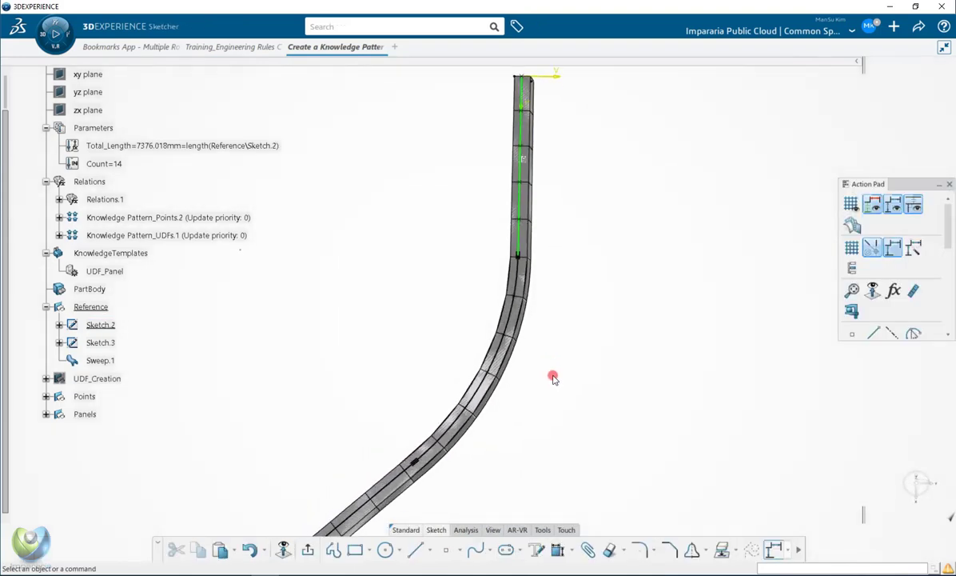
mouse_move(373, 445)
left_mouse_down()
mouse_move(359, 357)
mouse_move(371, 423)
mouse_move(372, 404)
left_mouse_up()
key("Delete")
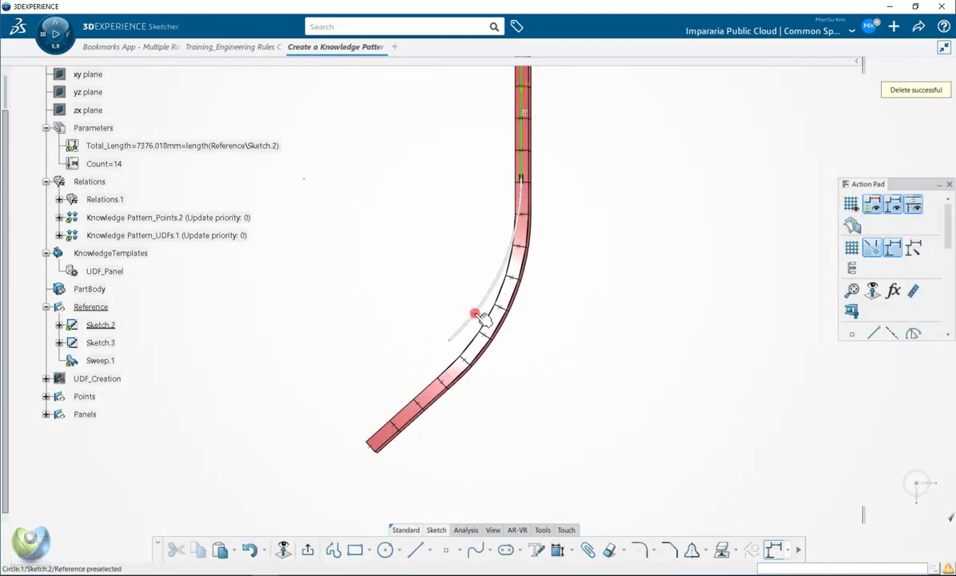
Stretch the remaining straight line's free endpoint so it lies about 2997 mm from the sketch origin.
middle_click_drag(591, 268, 550, 332)
left_click(473, 555)
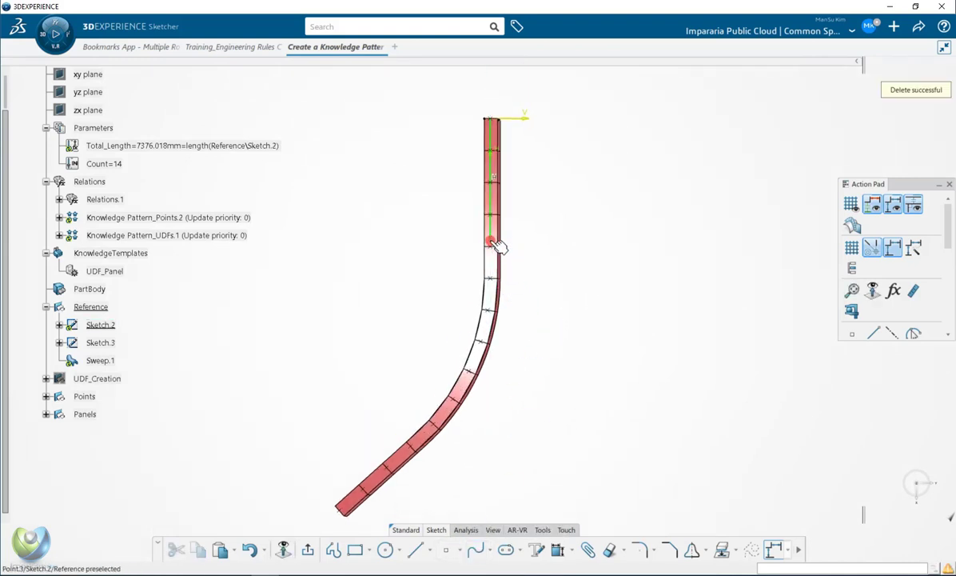
left_click_drag(495, 243, 494, 300)
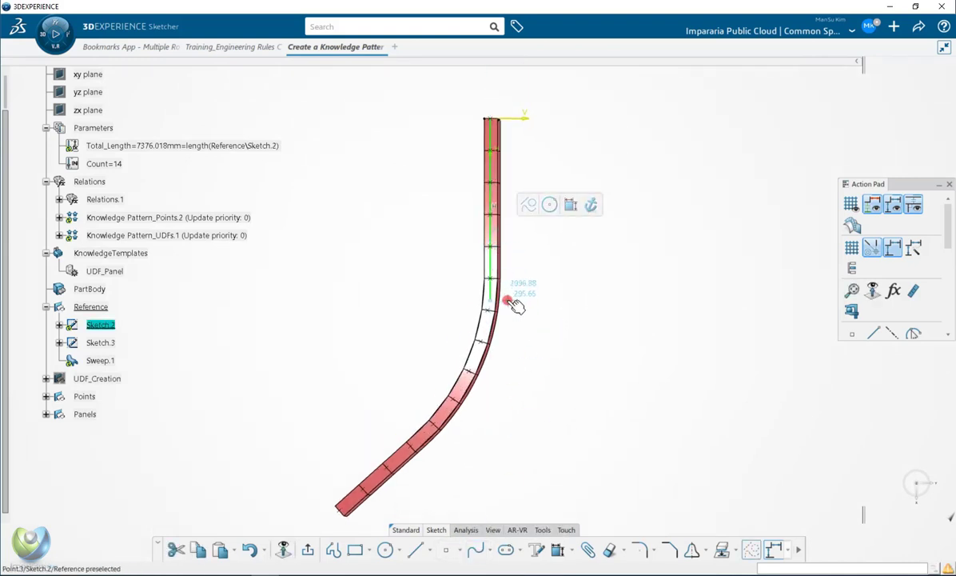
Sketch a four-point S-shaped spline from the straight line's free end, with its second point at about (4977, 483) mm.
left_click(473, 555)
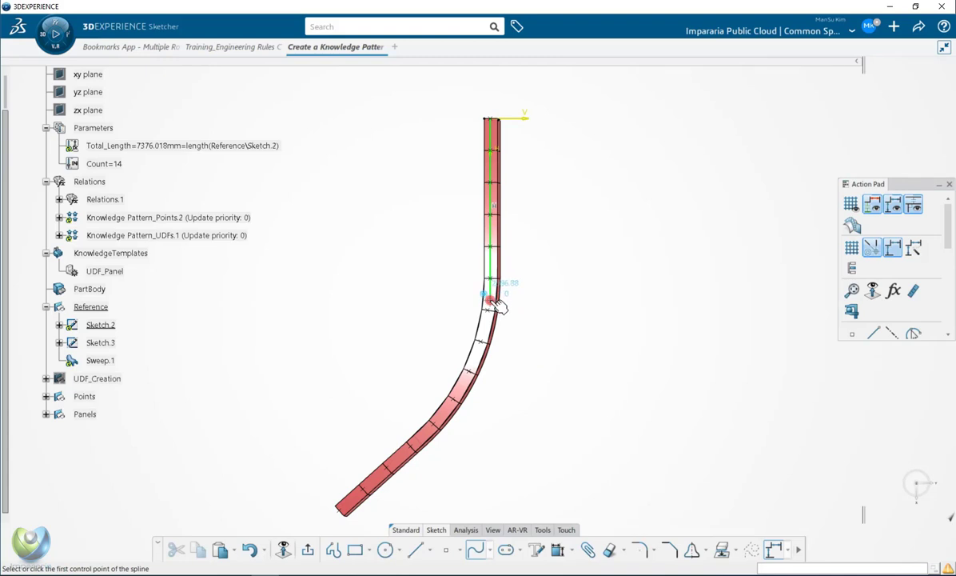
left_click(489, 301)
left_click(519, 420)
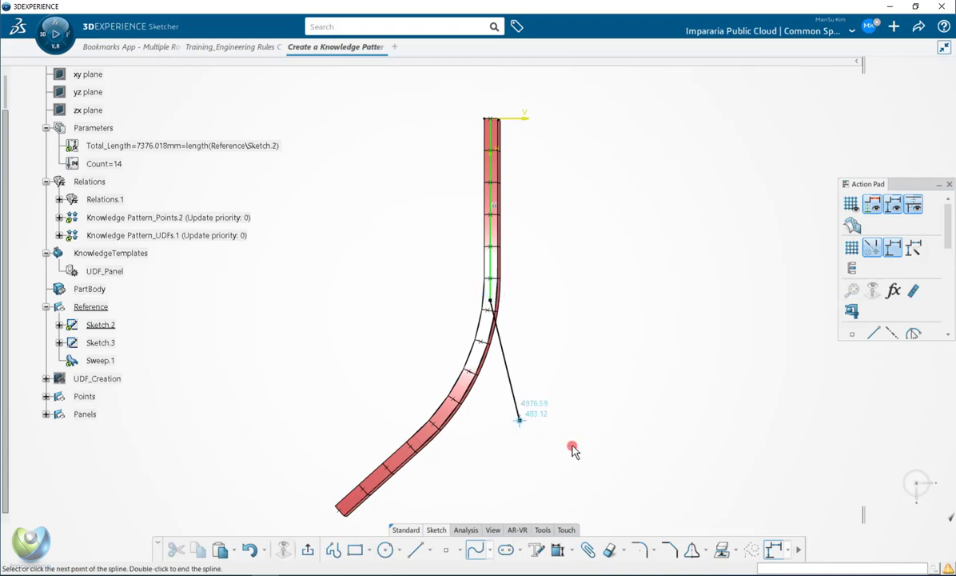
left_click(617, 469)
middle_click_drag(648, 487, 647, 442)
double_click(640, 469)
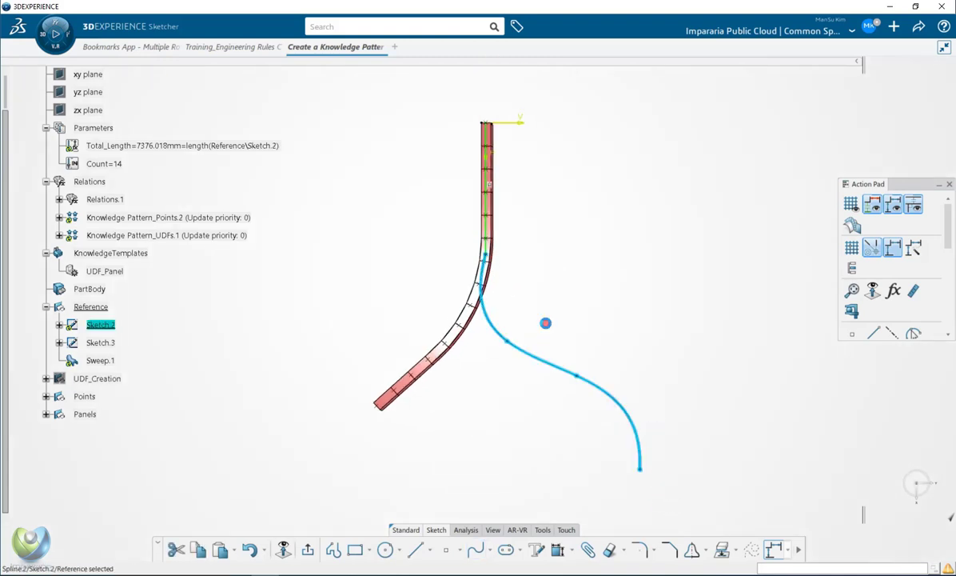
left_click(546, 322)
Enable tangency at CtrlPoint.1 of the new spline.
scroll(566, 342, "up", 4)
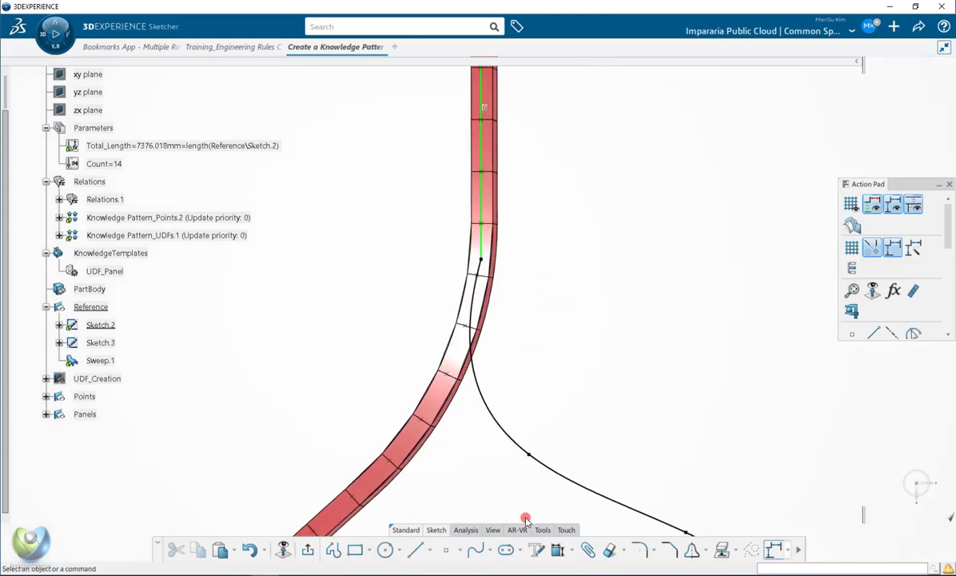
left_click(483, 267)
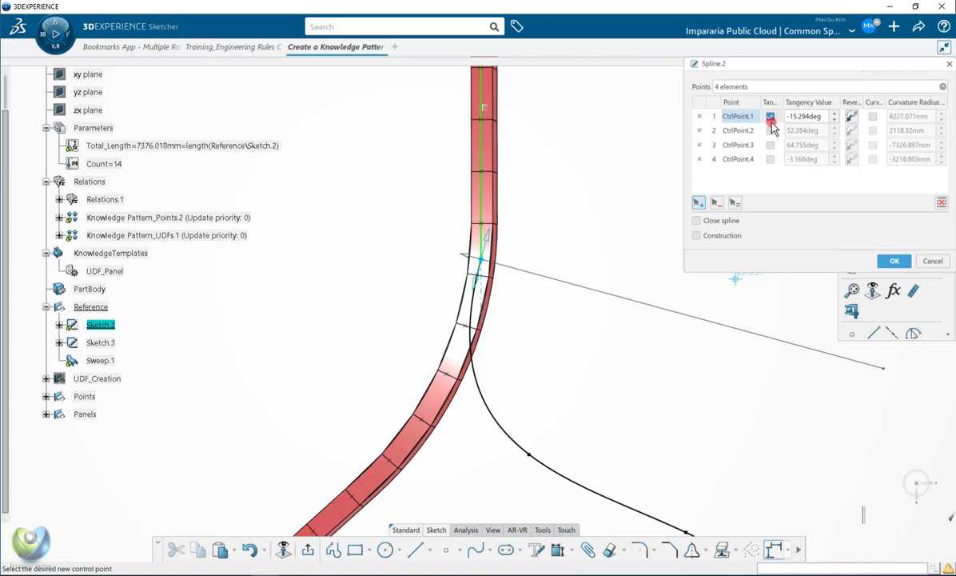
left_click(895, 262)
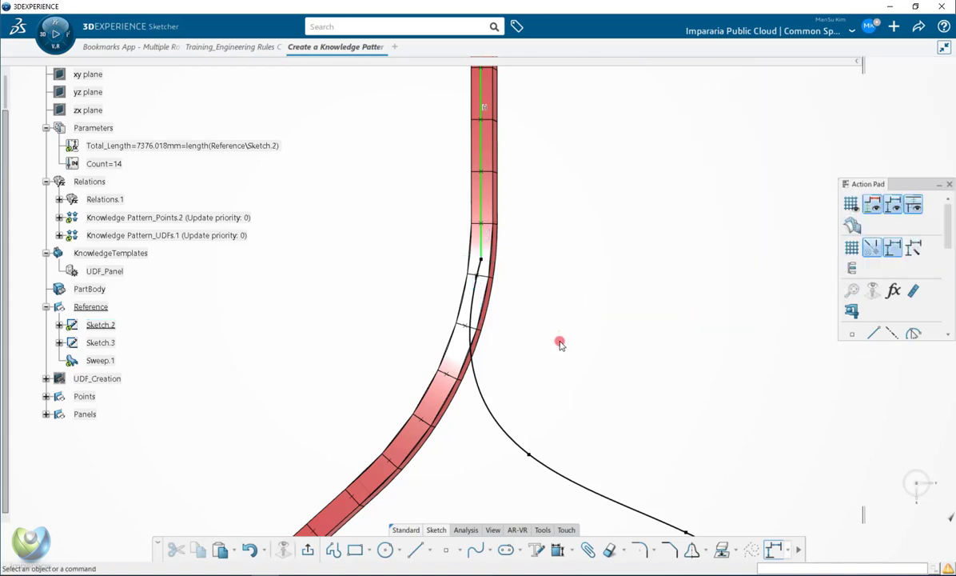
Constrain the spline's start tangent at CtrlPoint.1 parallel to the straight line in Sketch.2.
left_click(479, 274)
left_click(481, 243)
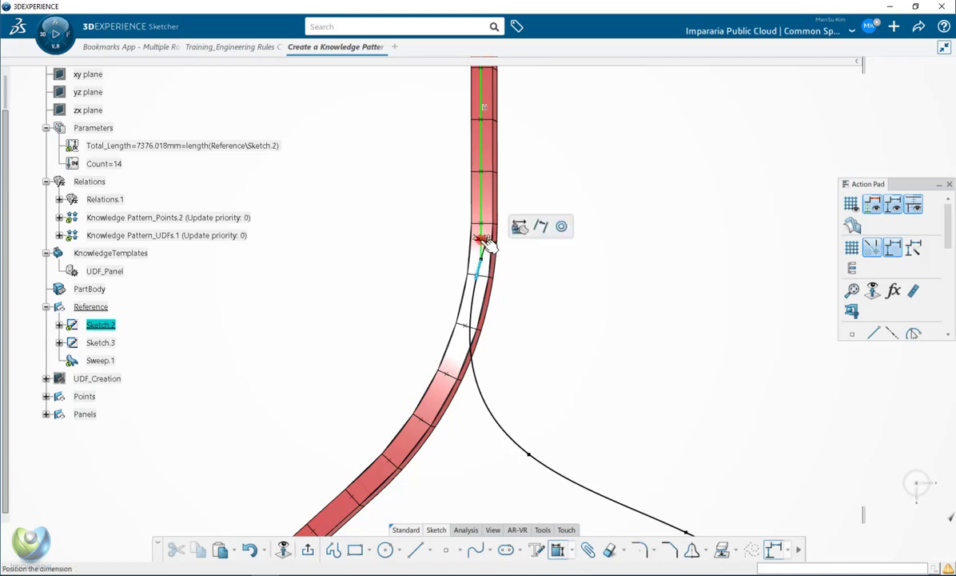
key("Escape")
left_click(553, 547)
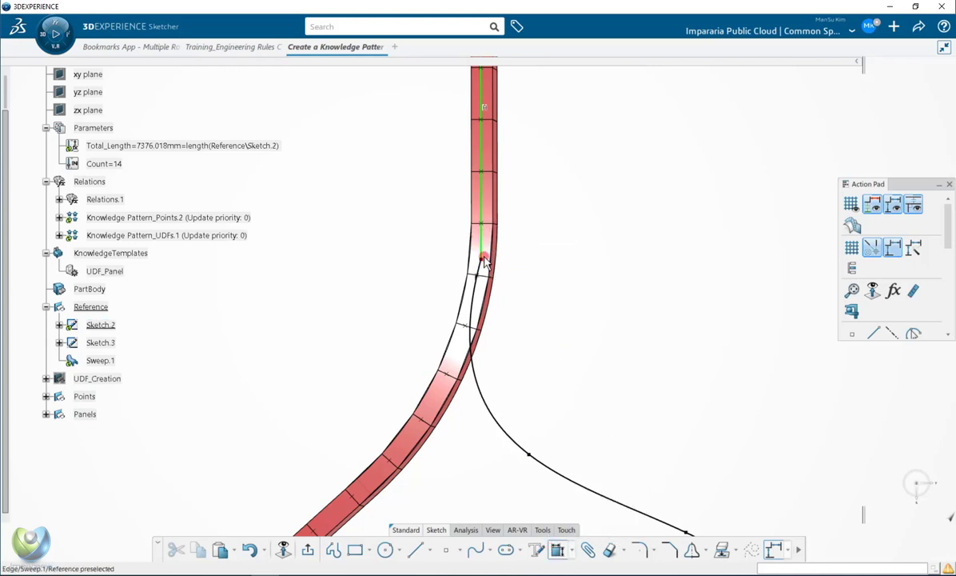
left_click(479, 272)
left_click(485, 244)
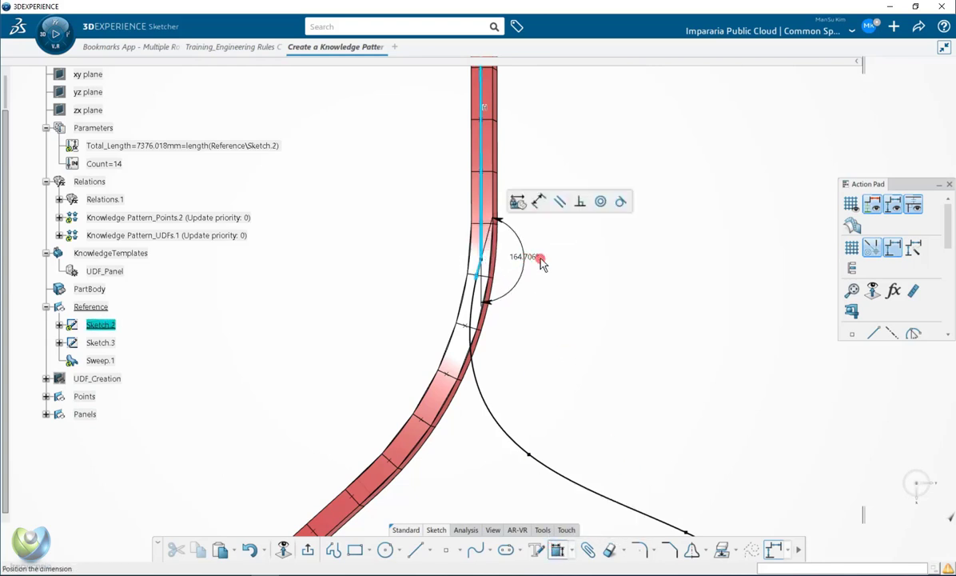
left_click(560, 206)
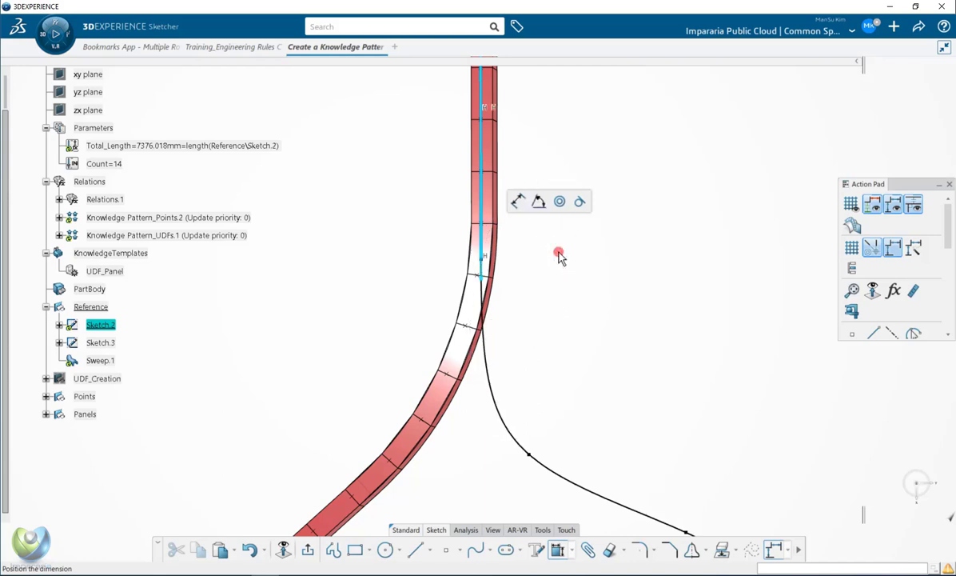
left_click(544, 278)
Reshape the S-shaped spline by moving its second control point closer to the third, and exit Sketch.2.
middle_click_drag(541, 312, 485, 366)
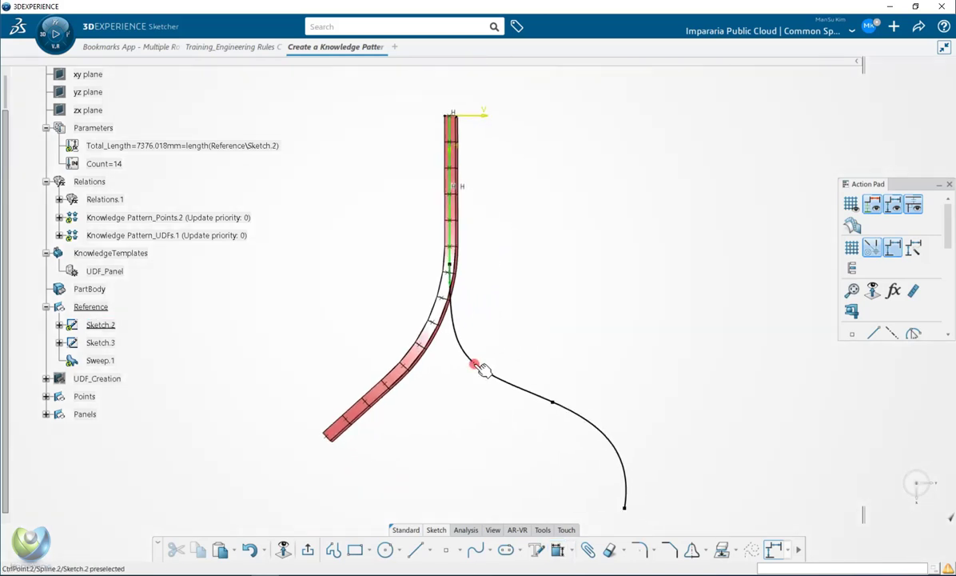
mouse_move(478, 367)
left_mouse_down()
mouse_move(459, 383)
mouse_move(490, 403)
mouse_move(513, 389)
mouse_move(510, 403)
mouse_move(505, 392)
left_mouse_up()
left_click(477, 444)
middle_click_drag(477, 444, 486, 409)
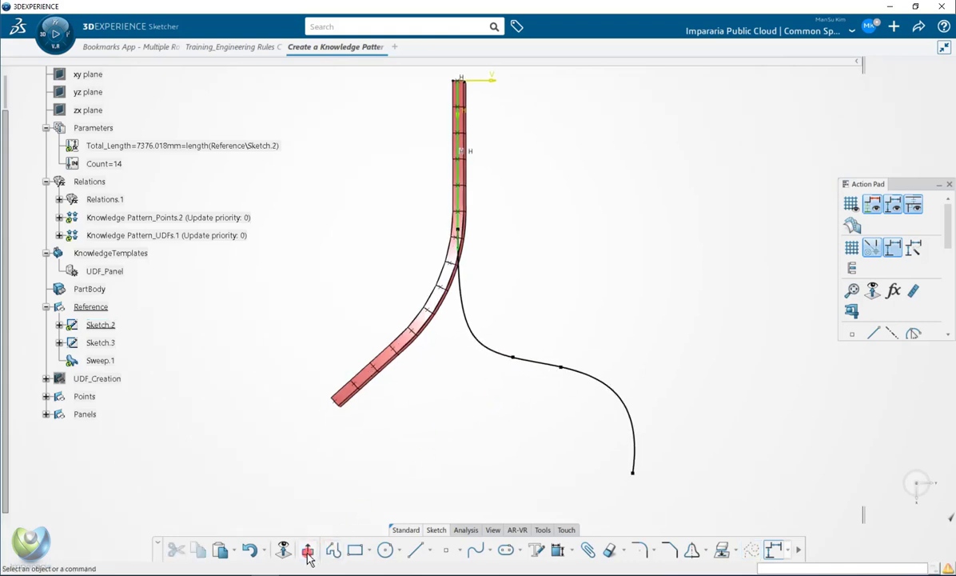
double_click(573, 354)
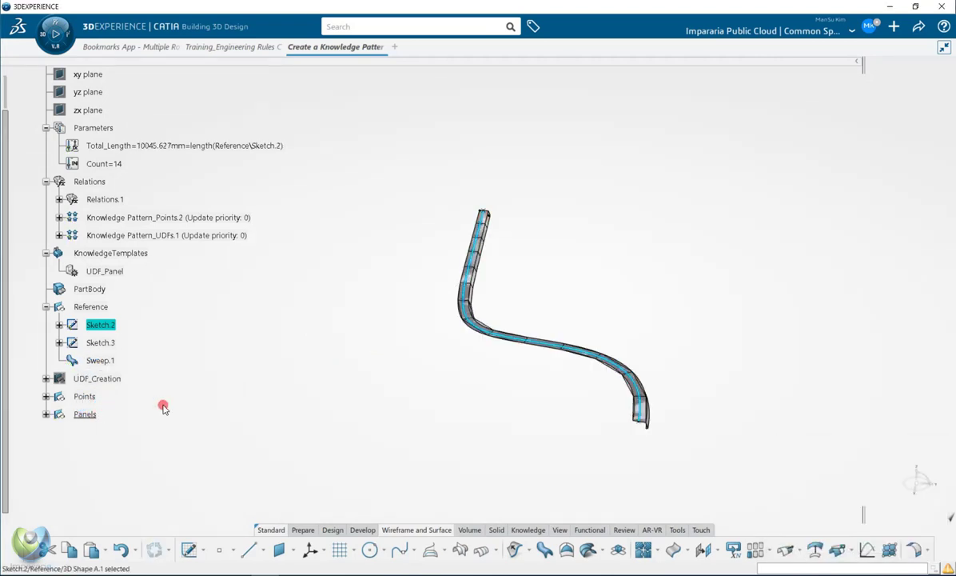
Temporarily hide the Reference geometrical set to examine the panels along the reshaped curve.
middle_click_drag(795, 369, 360, 480)
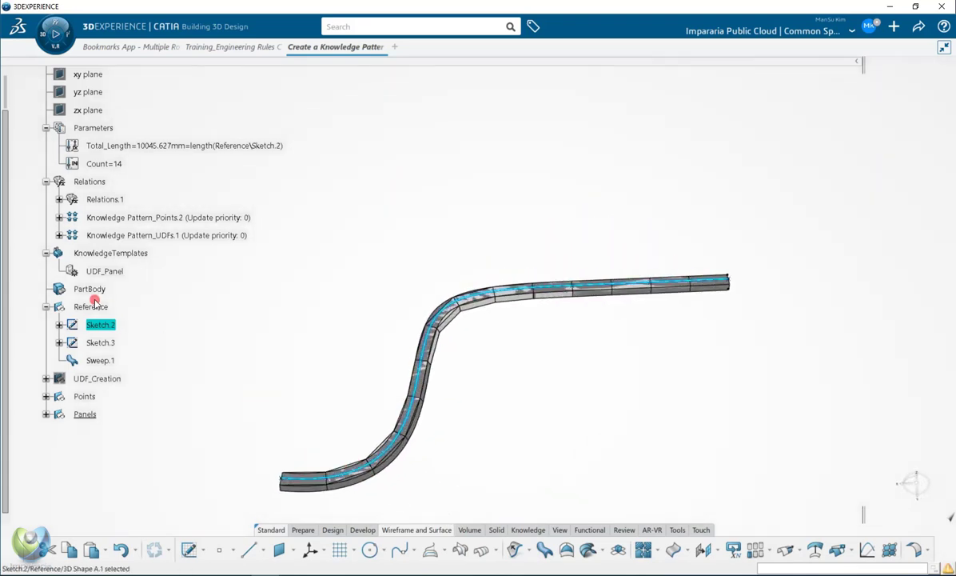
left_click(94, 305)
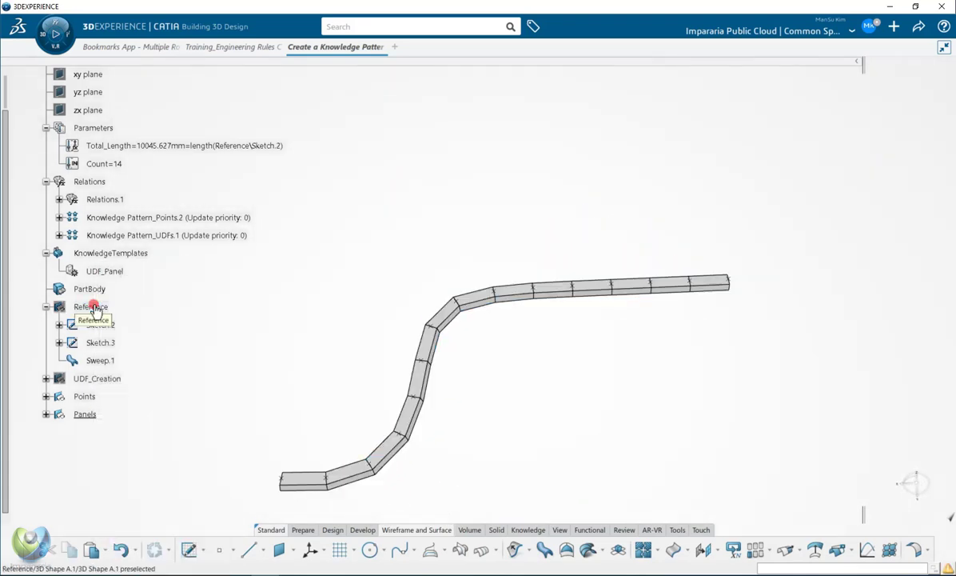
right_click(95, 306)
left_click(120, 289)
Open Sketch.3, the sweep profile, for editing and delete all of its geometry.
middle_click_drag(602, 335, 447, 362)
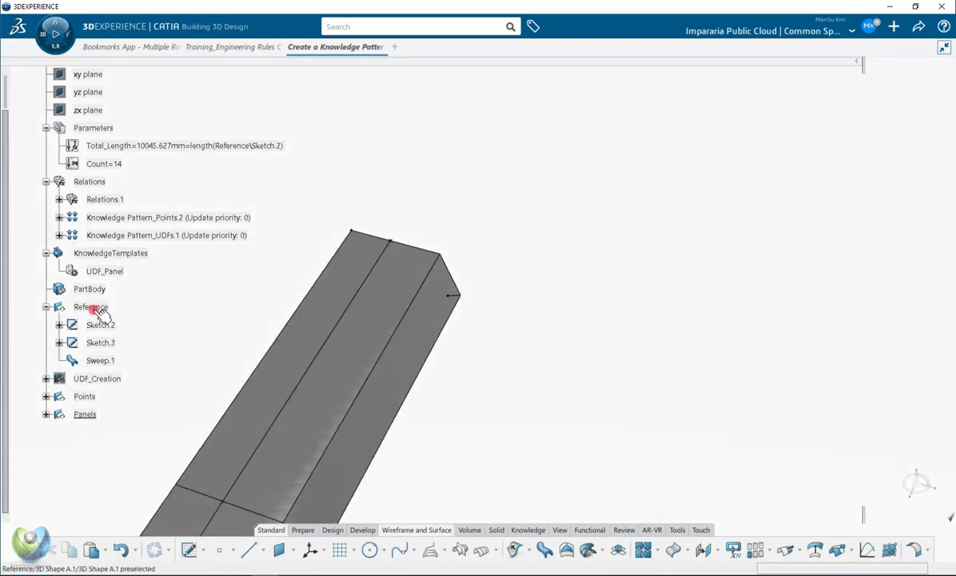
left_click(101, 343)
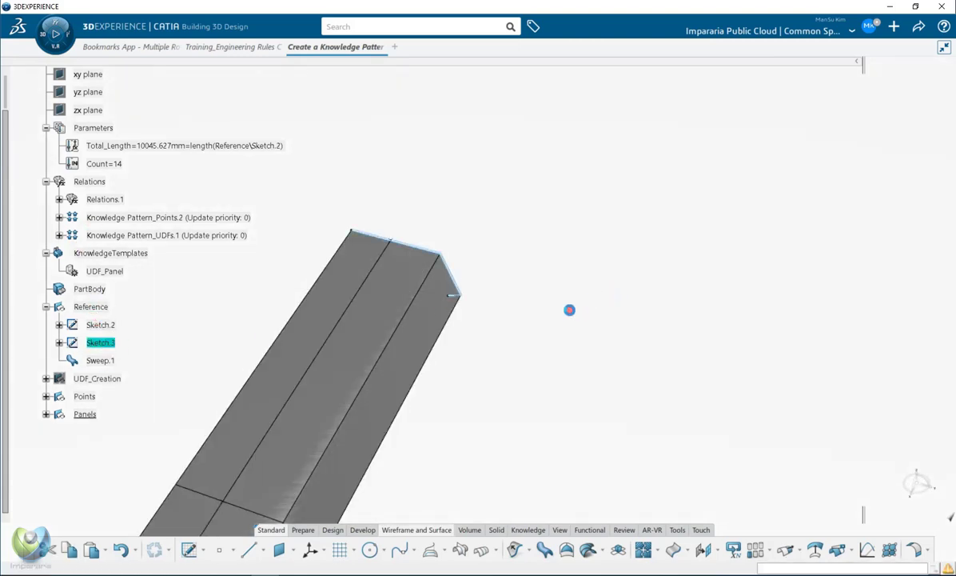
middle_click_drag(450, 347, 496, 318)
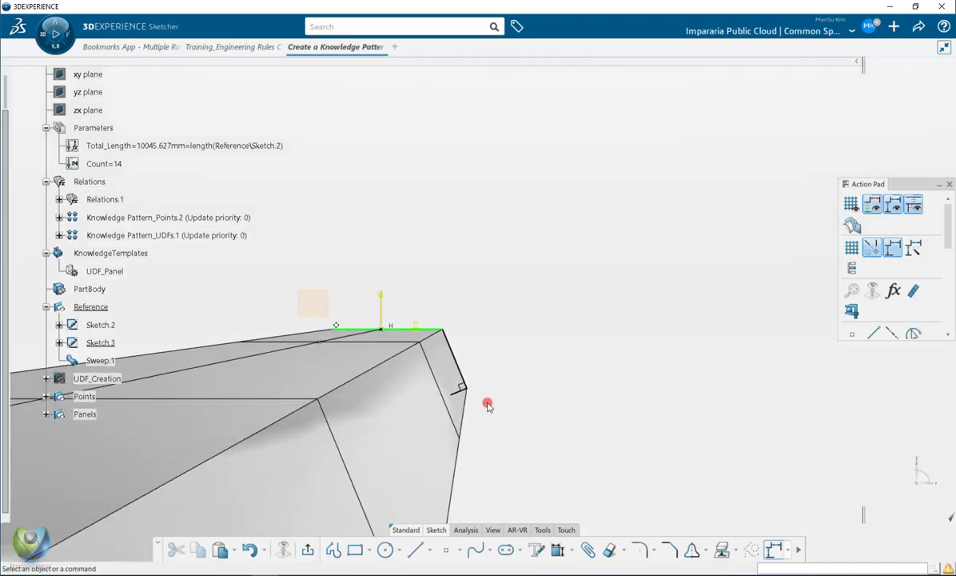
key("ctrl+a")
key("Delete")
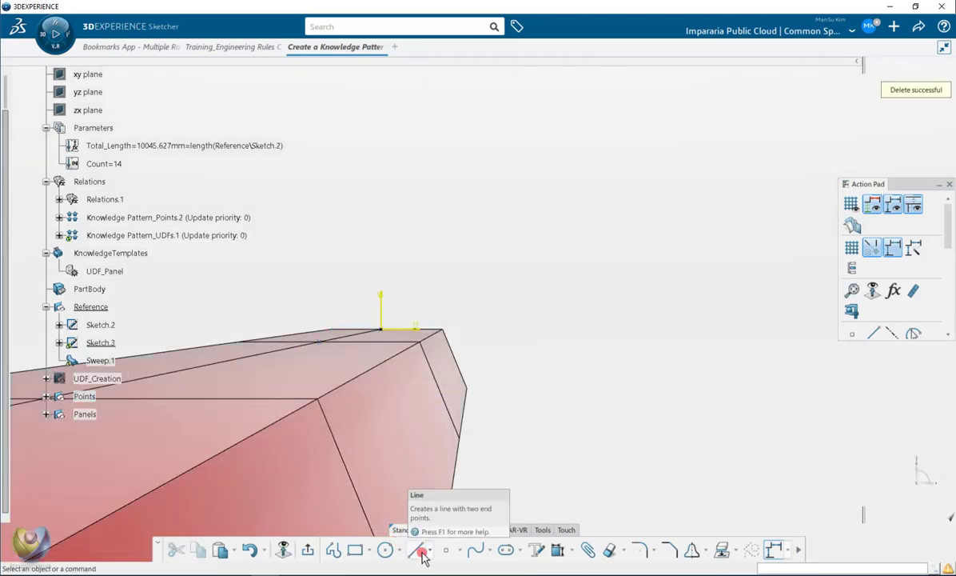
Sketch a hook-shaped four-point spline from the Sketch.3 origin, with its third point at about (439, -296) mm, and exit the sketch.
left_click(476, 550)
left_click(385, 329)
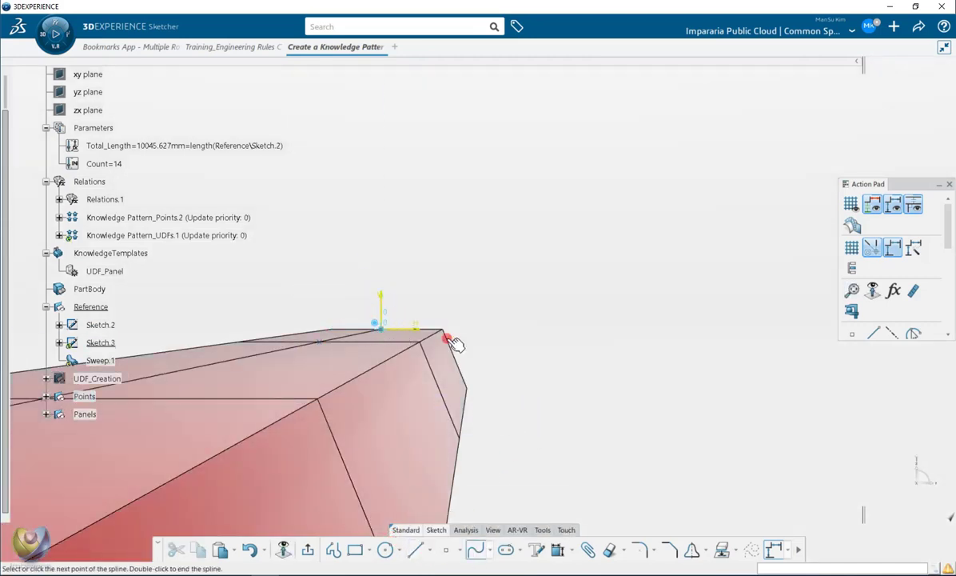
left_click(520, 372)
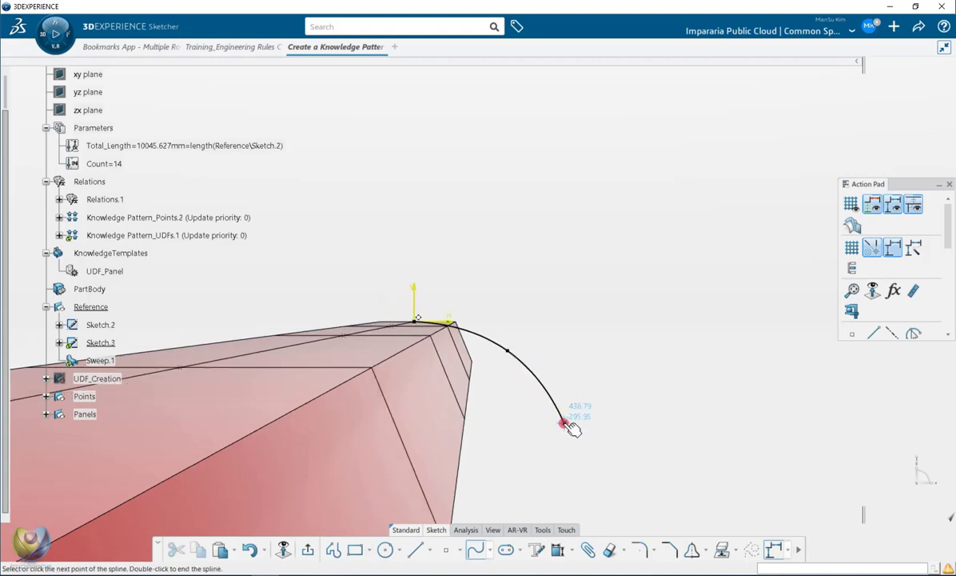
left_click(565, 423)
double_click(545, 474)
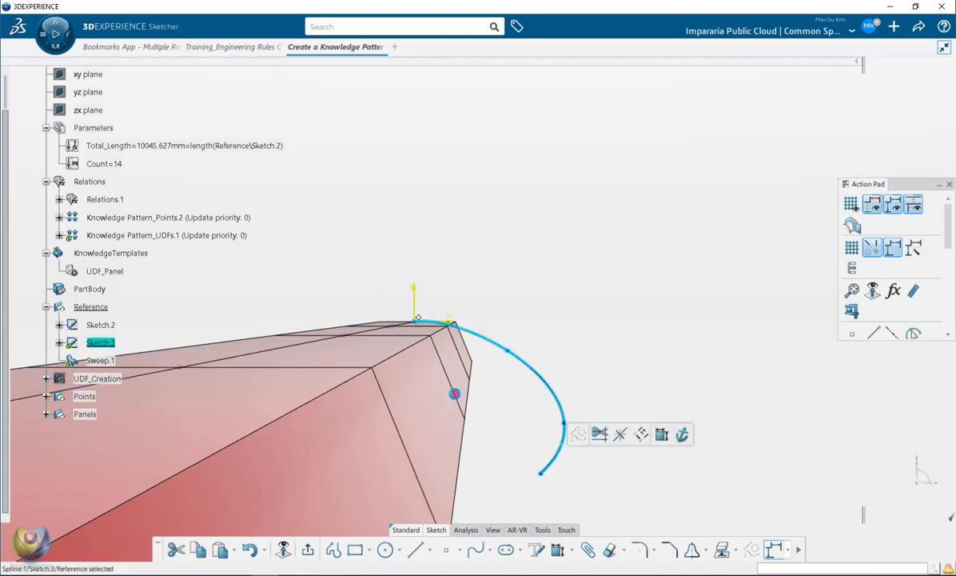
mouse_move(455, 394)
middle_mouse_down()
mouse_move(469, 399)
mouse_move(414, 456)
mouse_move(419, 477)
middle_mouse_up()
left_click(419, 477)
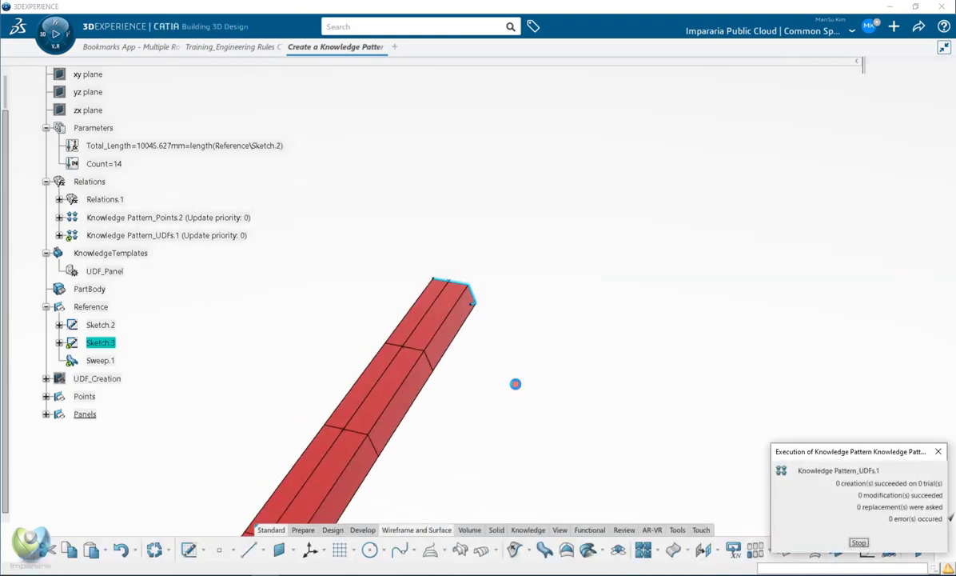
Examine how the panels follow the sweep surface generated from the curved profile.
middle_click_drag(538, 363, 438, 336)
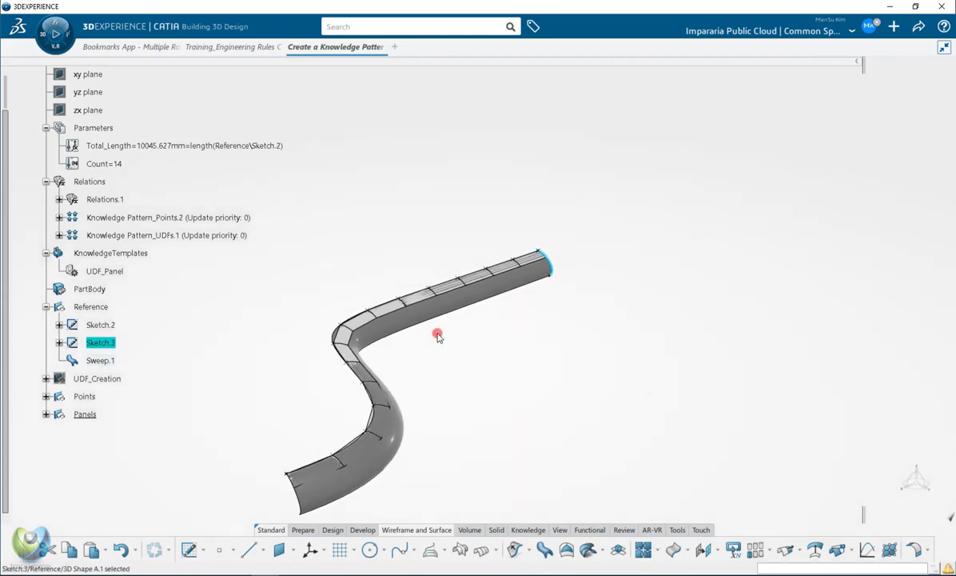
left_click(450, 340)
scroll(454, 327, "up", 5)
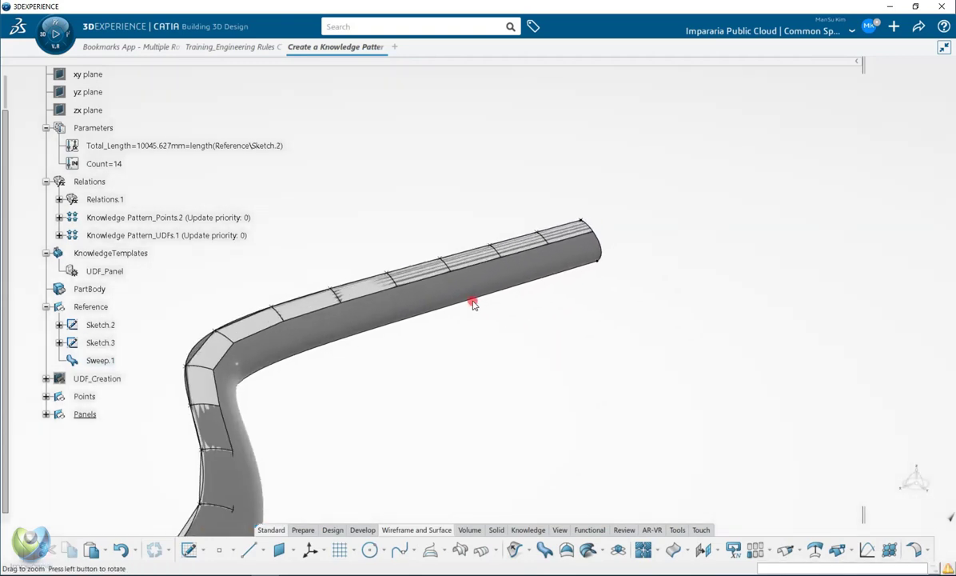
middle_click_drag(504, 367, 606, 223)
right_click(592, 270)
key("h")
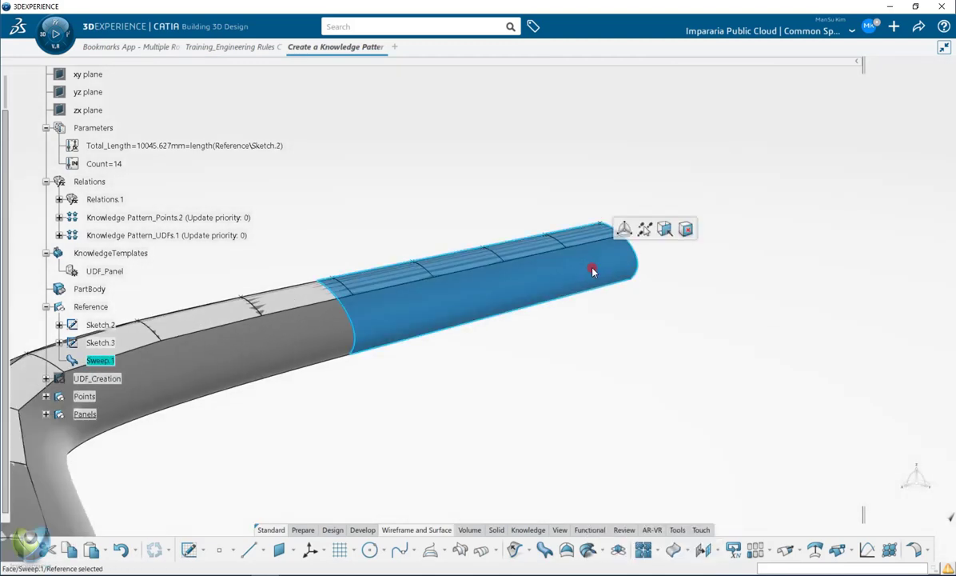
middle_click_drag(594, 300, 248, 363)
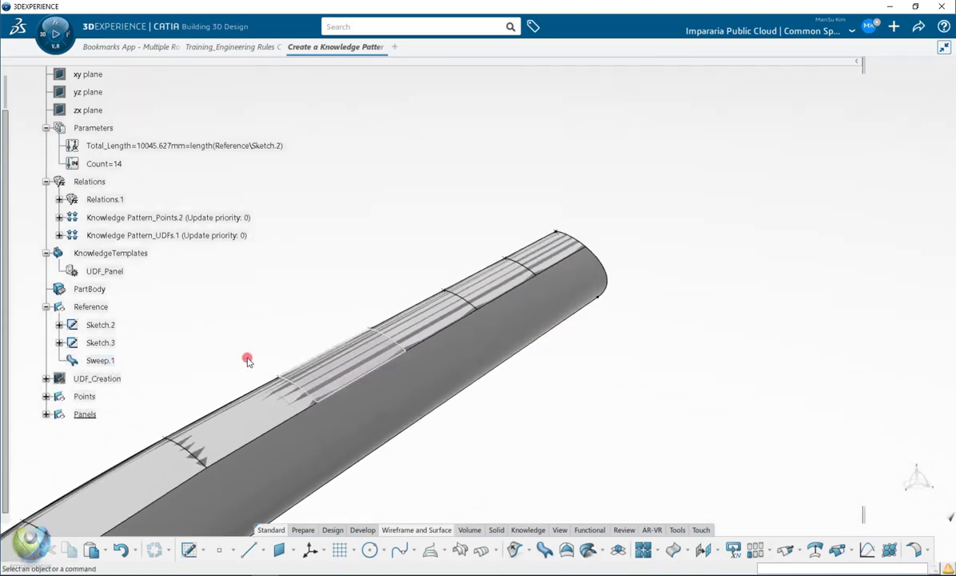
Show the UDF_Creation geometrical set and expand it down to the contents of Panel_Split.
scroll(226, 340, "down", 3)
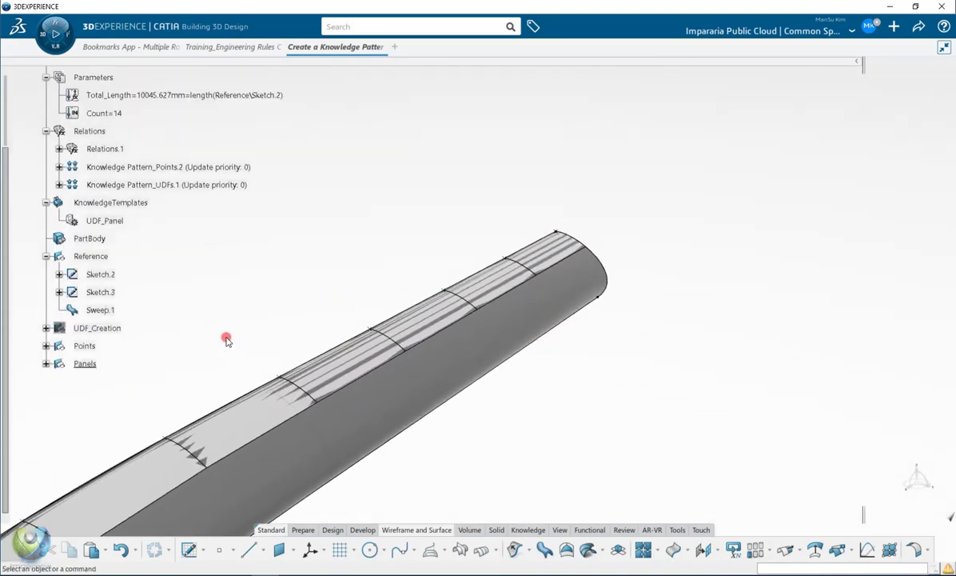
left_click(112, 329)
right_click(112, 328)
key("Escape")
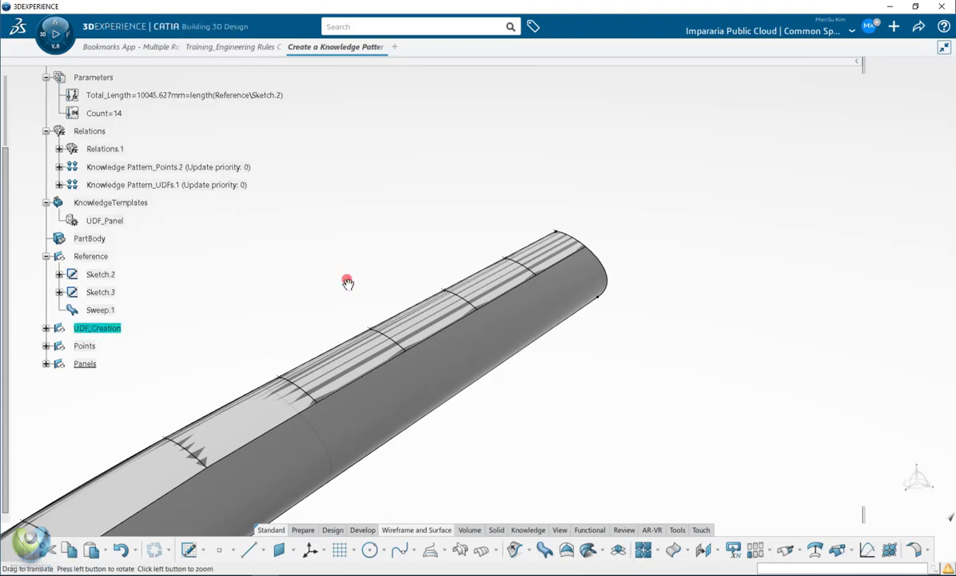
middle_click_drag(348, 282, 34, 332)
left_click(45, 329)
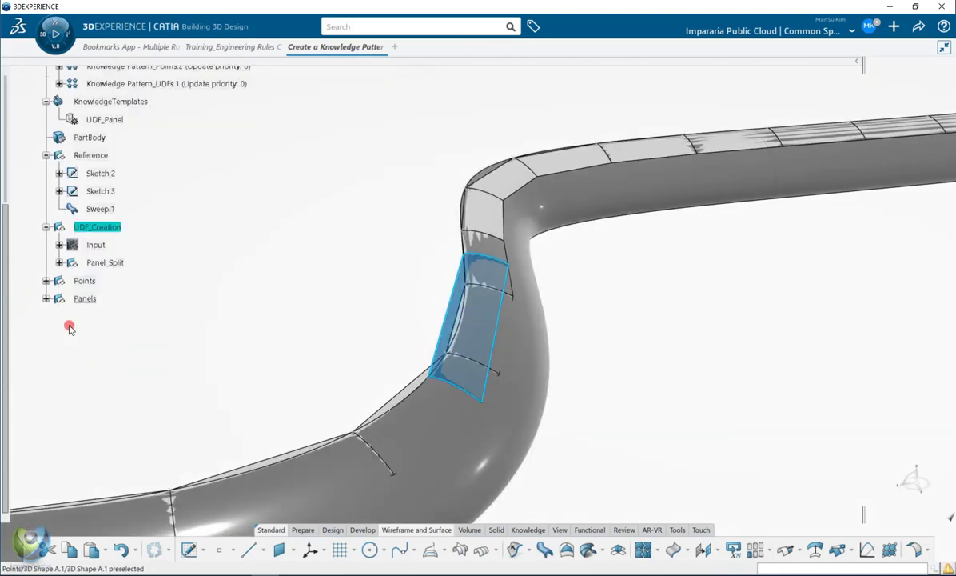
left_click(108, 262)
left_click(59, 263)
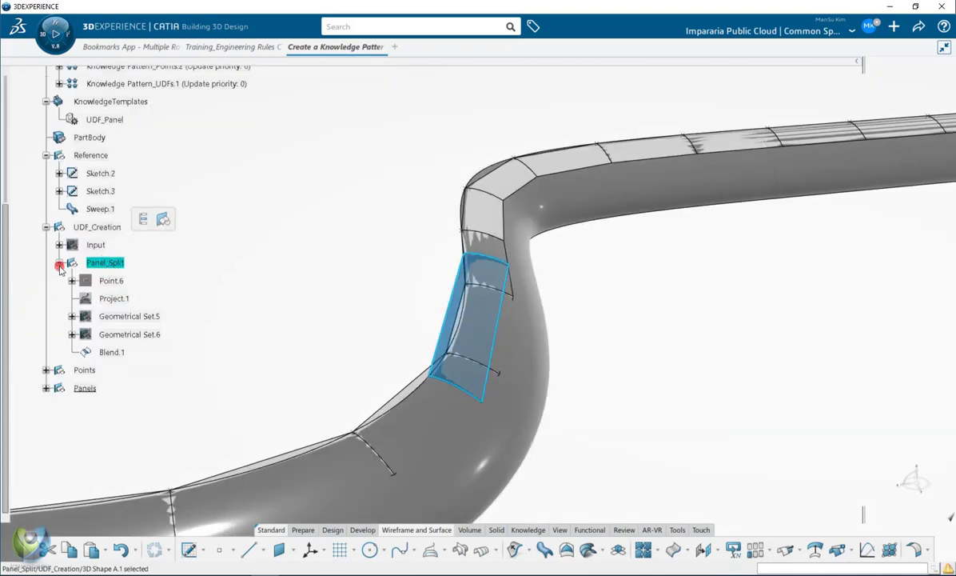
Show Geometrical Set.5 and Geometrical Set.6 of Panel_Split to display their cutting surfaces.
left_click(136, 333)
left_click(127, 316, "ctrl")
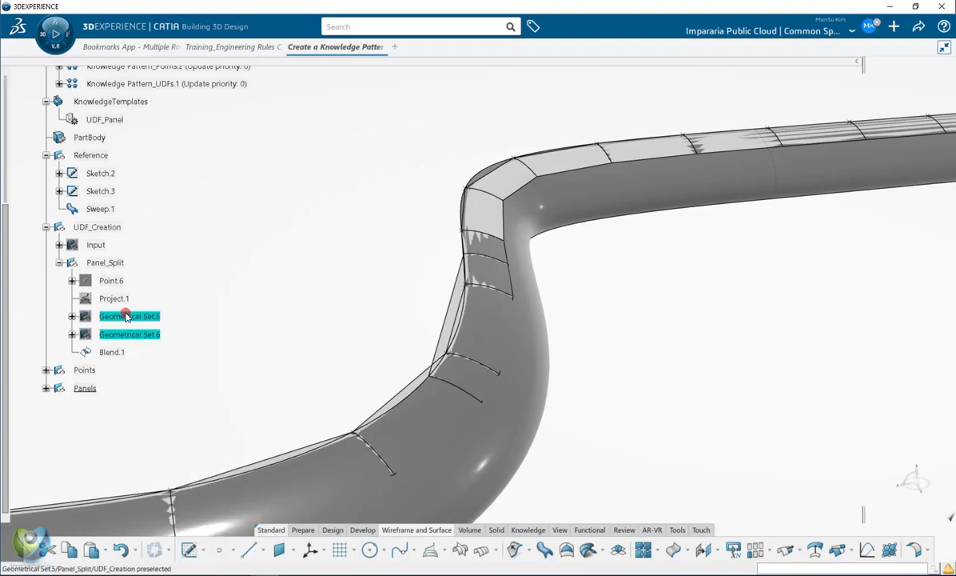
left_click(126, 316)
middle_click_drag(438, 378, 438, 413)
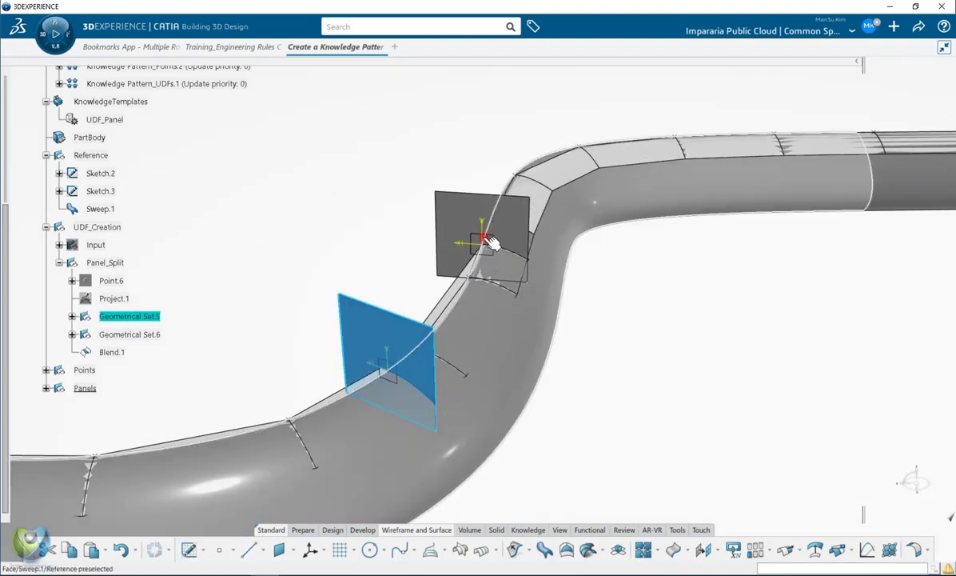
mouse_move(490, 242)
middle_mouse_down()
mouse_move(486, 393)
mouse_move(447, 376)
middle_mouse_up()
Expand Geometrical Set.5 and open its Sketch.4 for editing.
left_click(72, 316)
scroll(97, 285, "down", 2)
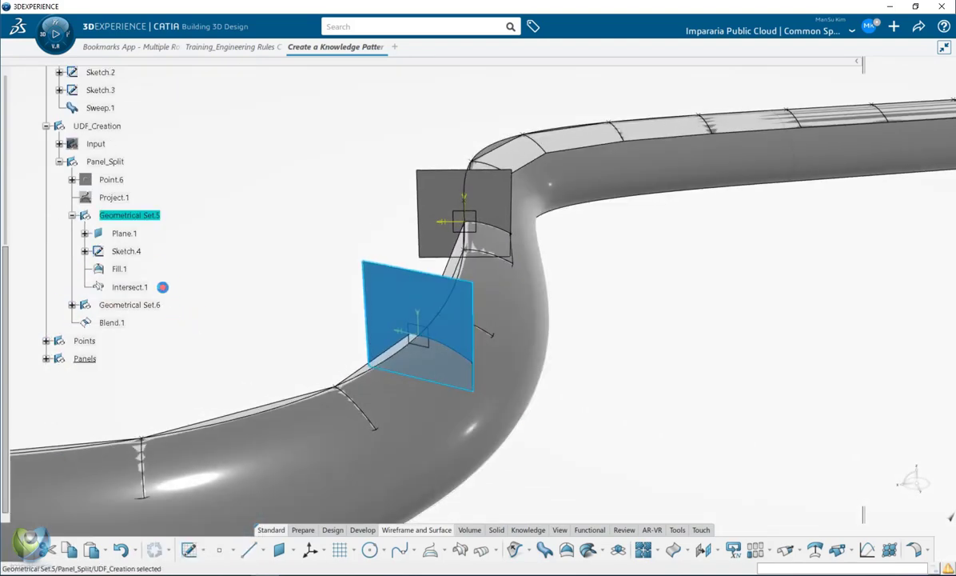
left_click(130, 251)
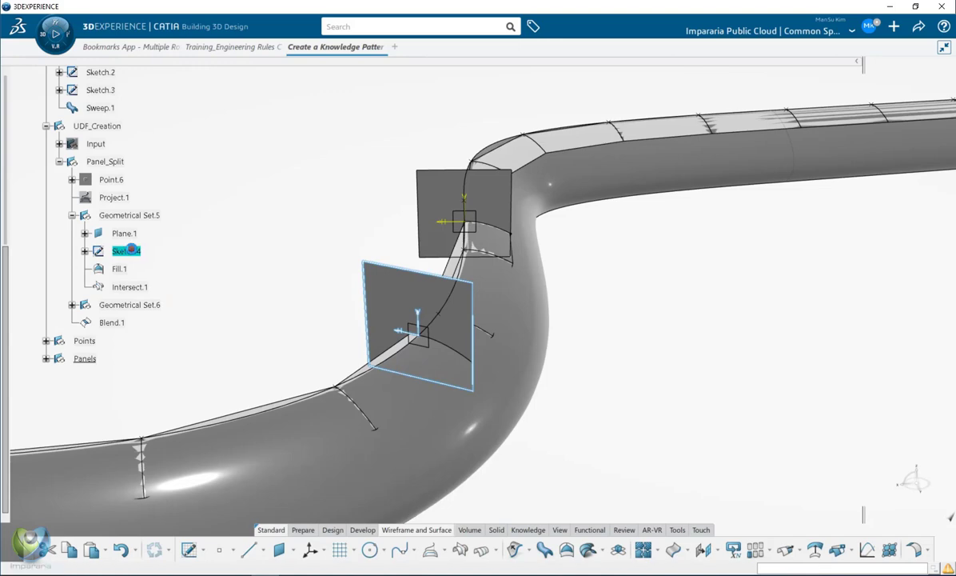
double_click(130, 251)
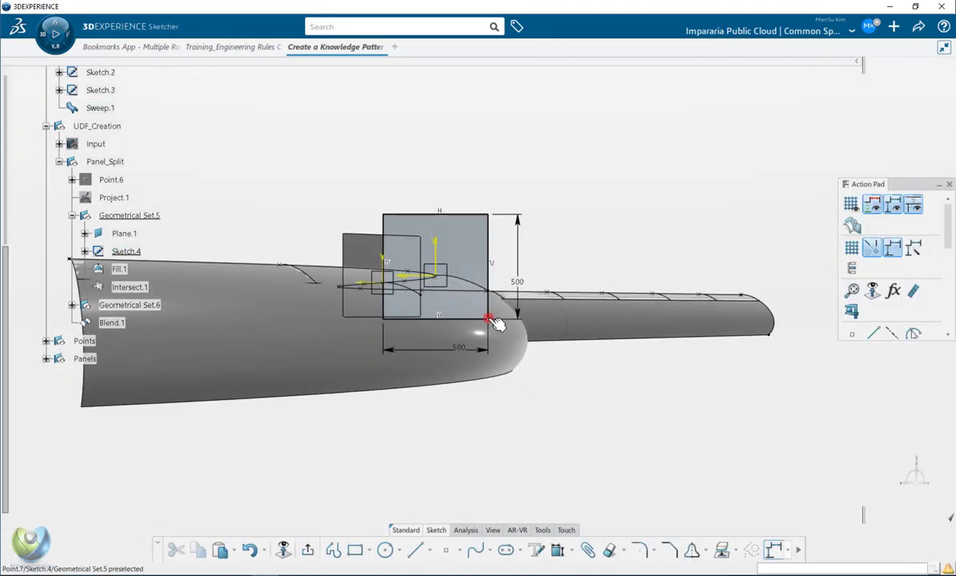
Set both the width and the height of the Sketch.4 rectangle to 1000 mm.
mouse_move(495, 322)
left_mouse_down()
mouse_move(546, 395)
mouse_move(538, 388)
left_mouse_up()
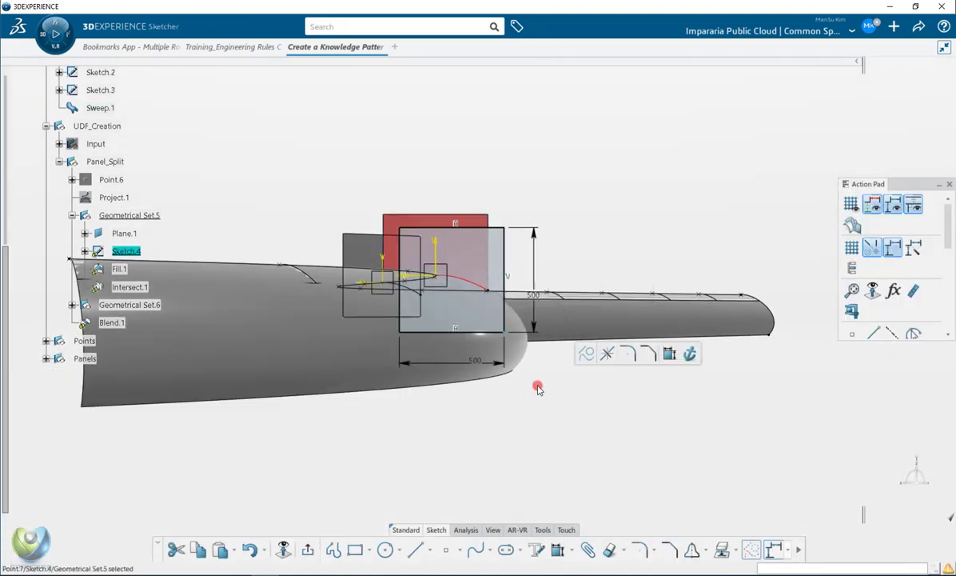
key("ctrl+z")
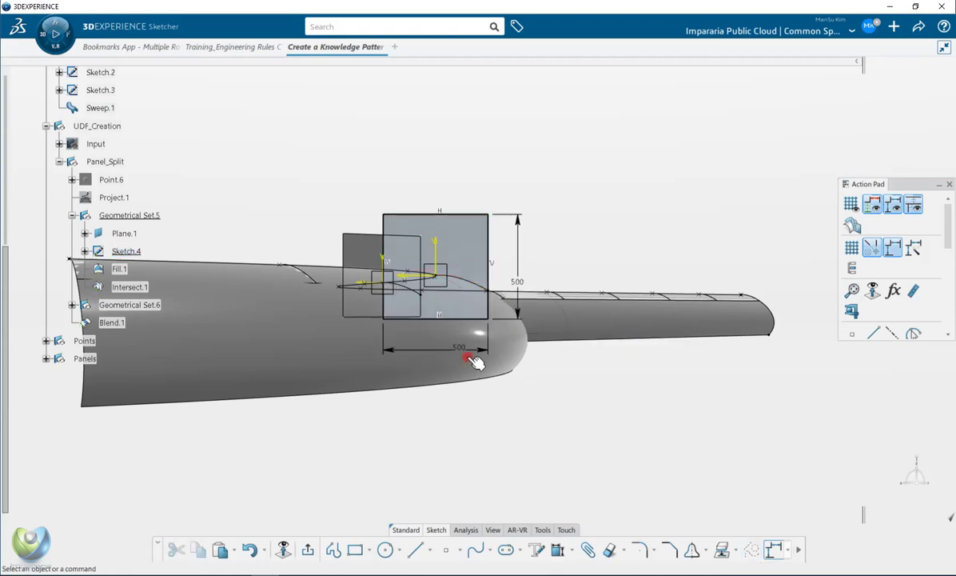
left_click(471, 351)
double_click(459, 350)
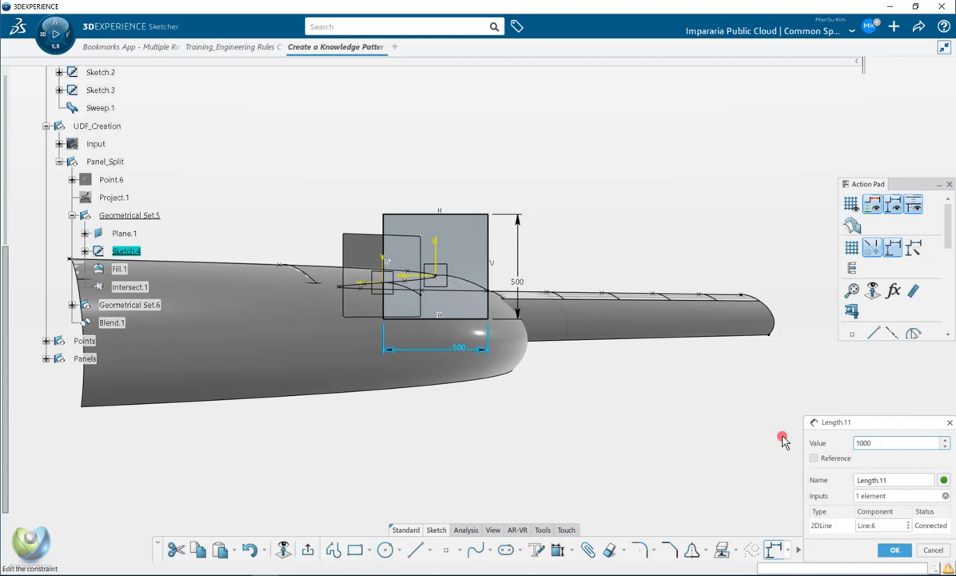
key("Return")
left_click(519, 281)
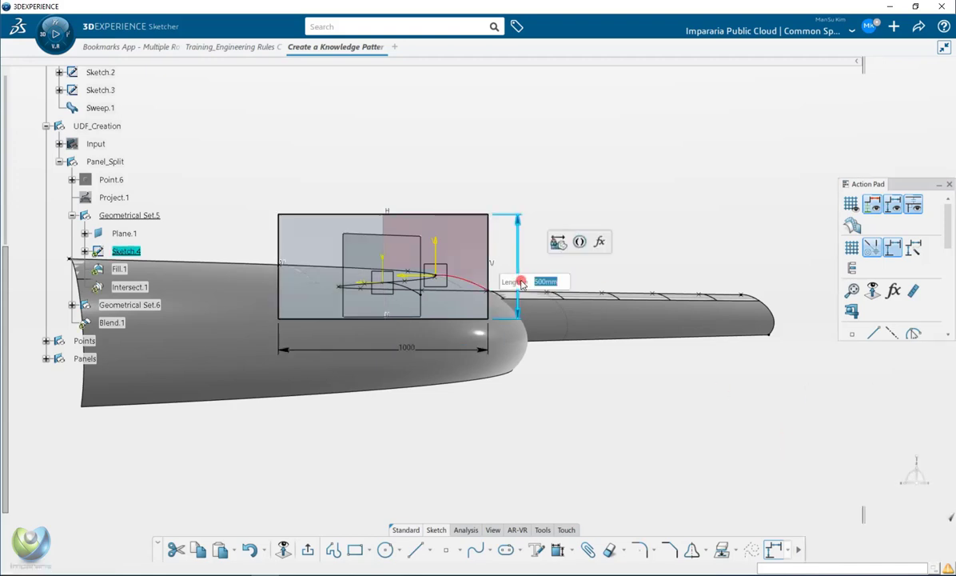
double_click(525, 283)
type("1000mm")
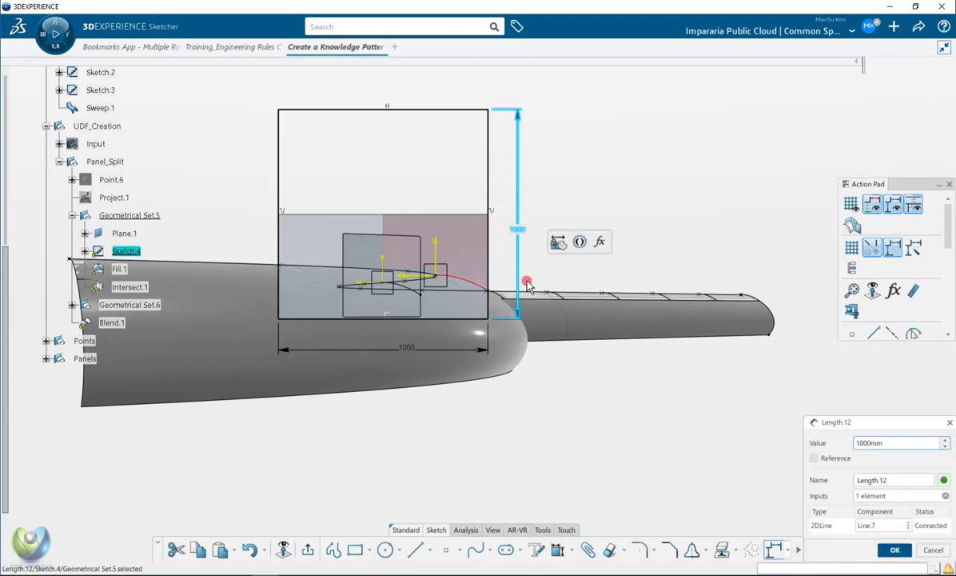
key("Return")
Constrain the rectangle's two horizontal edges to be symmetric about the horizontal sketch axis.
left_click(557, 550)
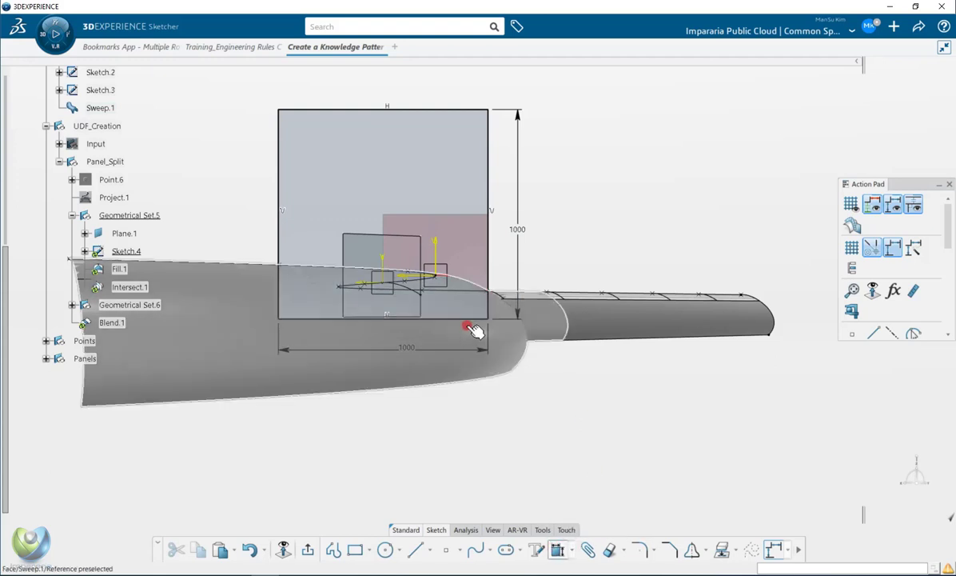
left_click(467, 319)
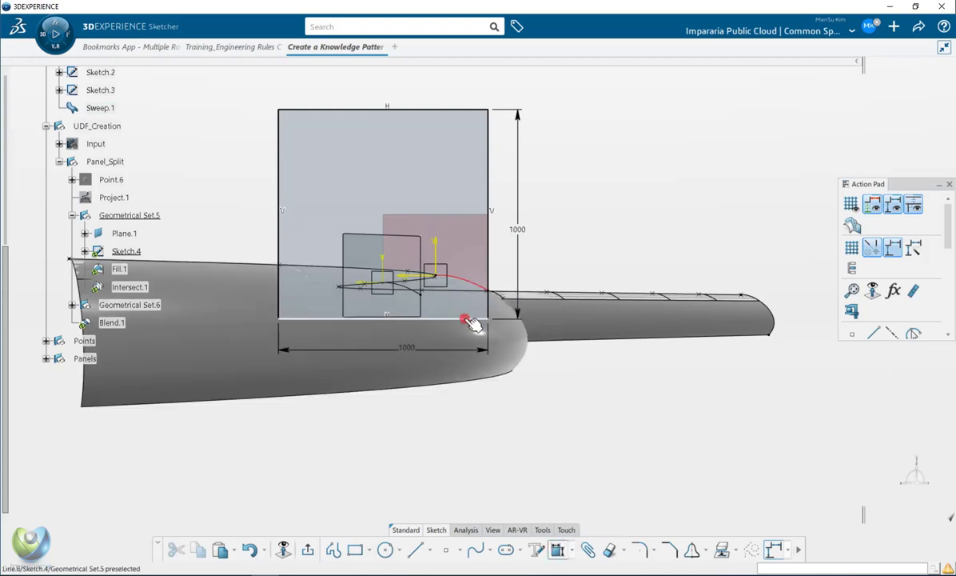
left_click(456, 108)
right_click(580, 214)
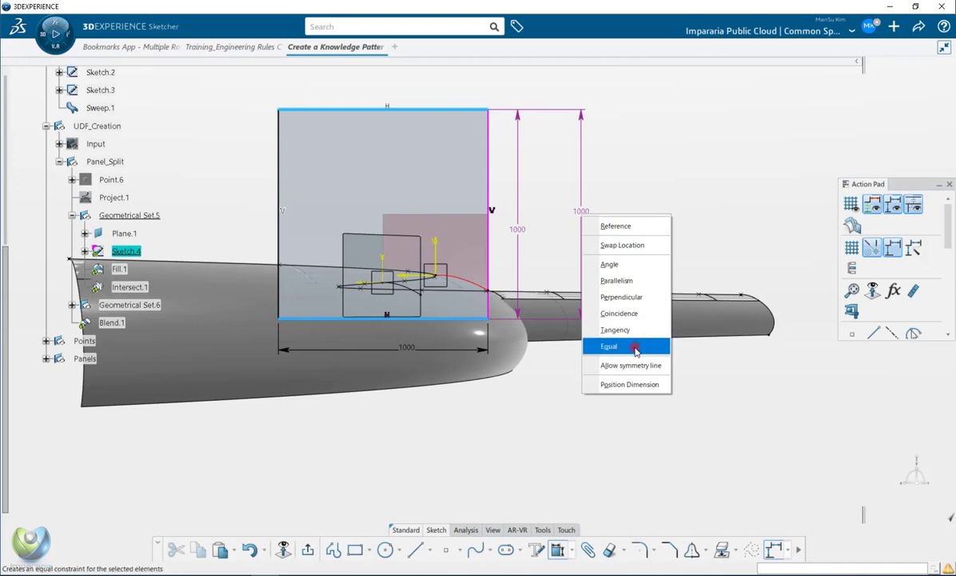
left_click(631, 364)
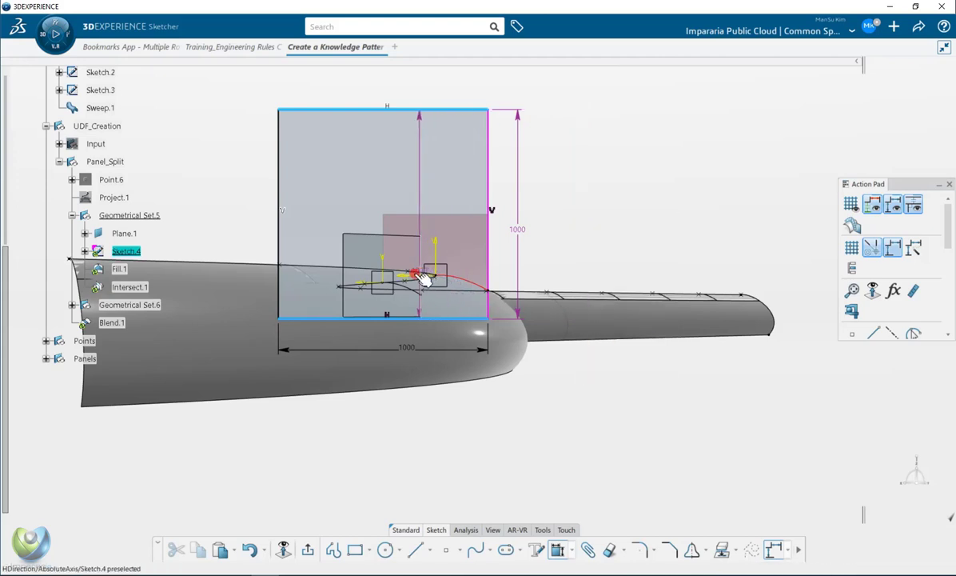
left_click(431, 277)
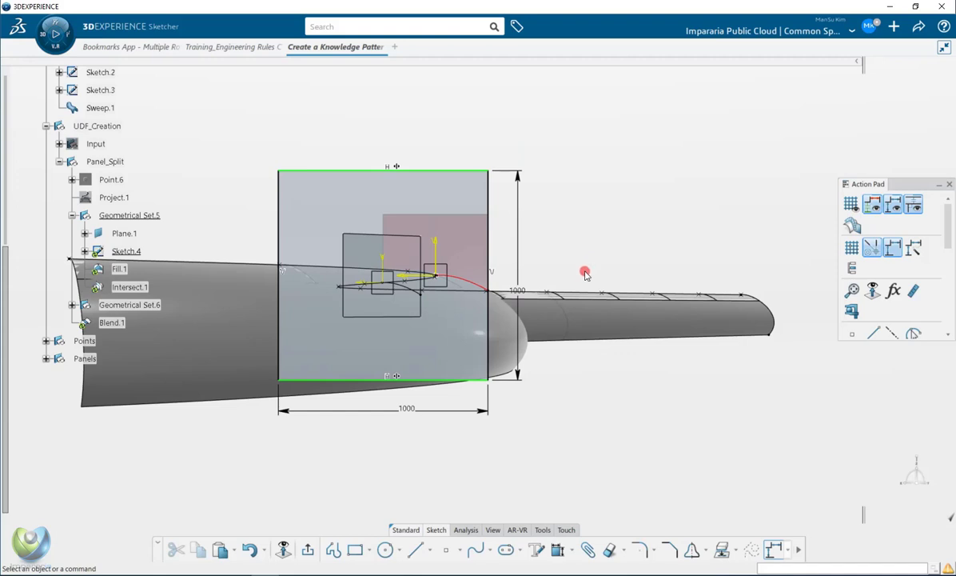
Constrain the rectangle's two vertical edges to be symmetric about the vertical sketch axis and exit Sketch.4.
left_click(489, 185)
left_click(279, 193)
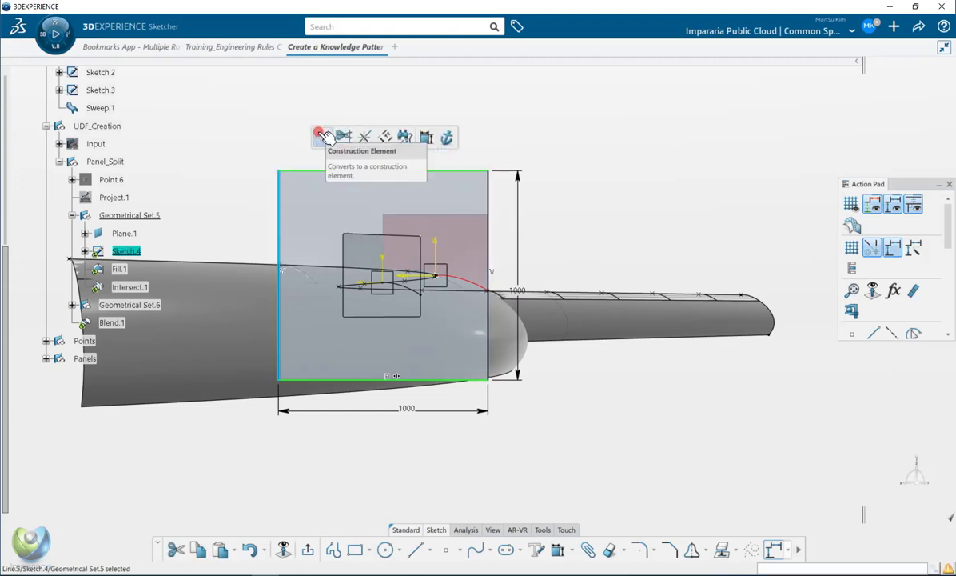
left_click(323, 136)
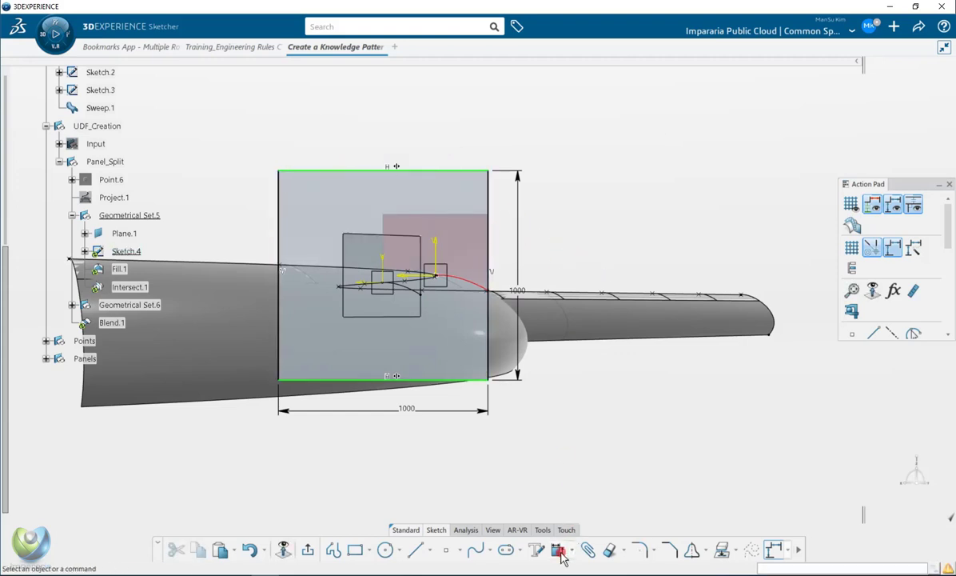
left_click(489, 206)
left_click(280, 180)
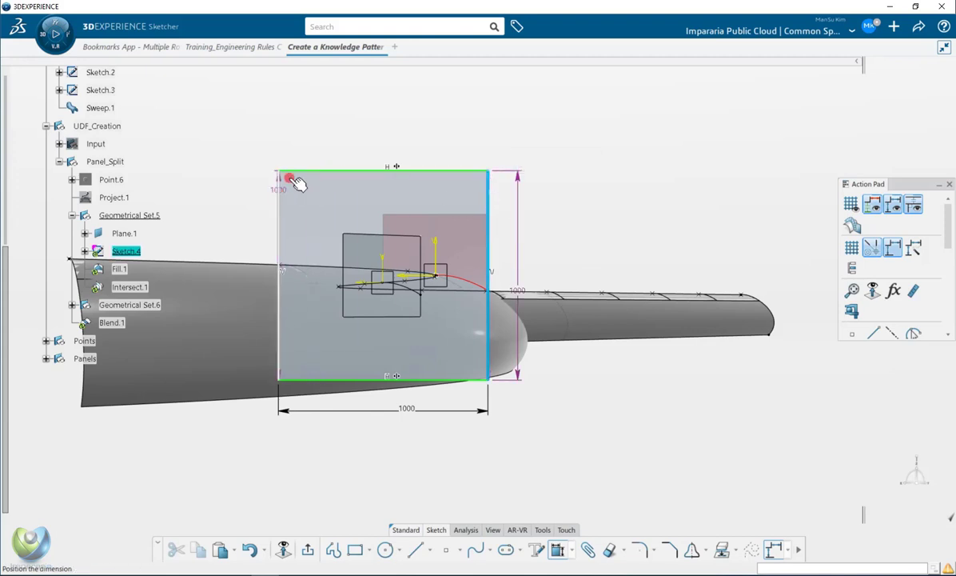
left_click(355, 111)
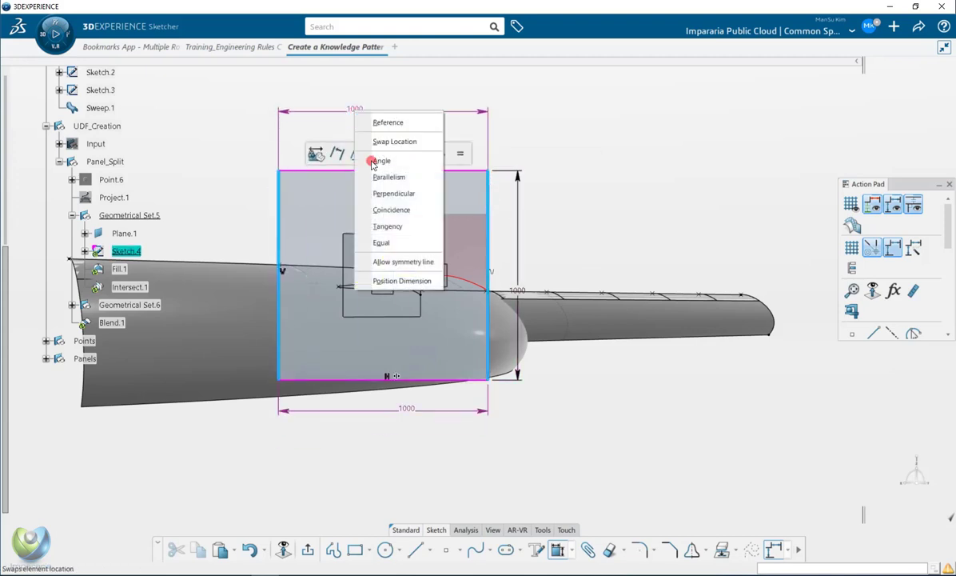
left_click(412, 262)
mouse_move(442, 246)
middle_mouse_down()
mouse_move(617, 348)
mouse_move(500, 337)
mouse_move(474, 277)
mouse_move(485, 432)
mouse_move(468, 427)
mouse_move(361, 538)
middle_mouse_up()
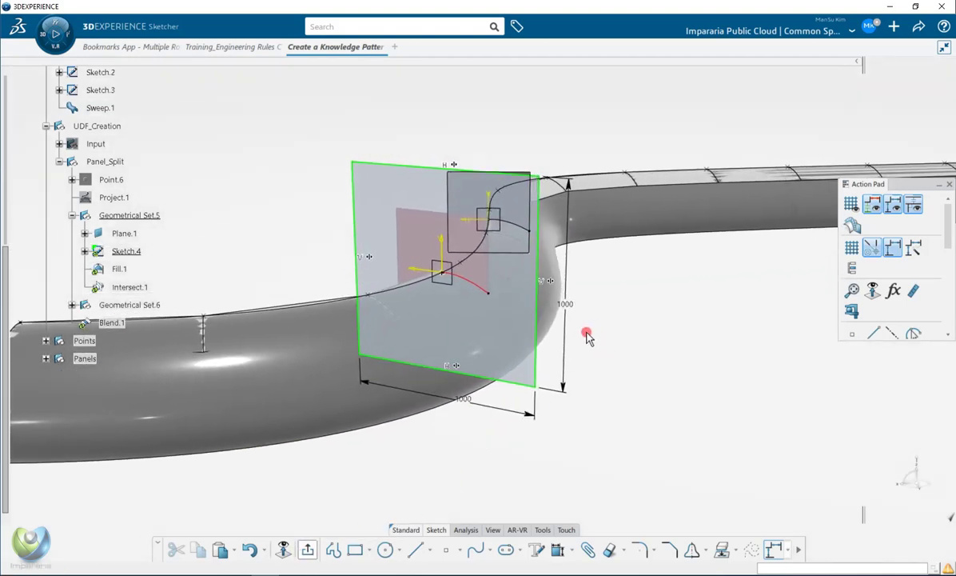
left_click(619, 261)
Locate the smaller cutting surface in the tree and open Sketch.5 of Geometrical Set.6 for editing.
middle_click_drag(619, 261, 458, 285)
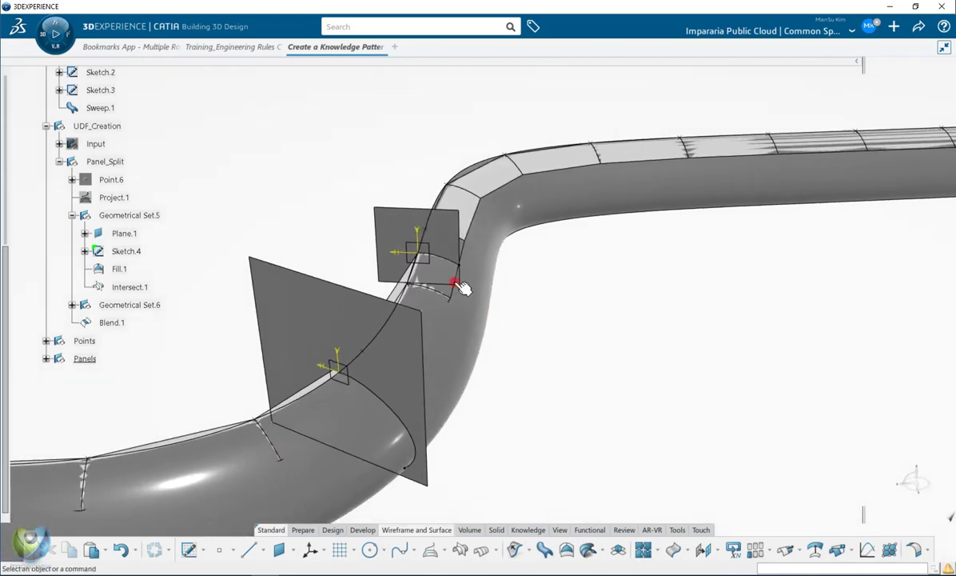
left_click(443, 251)
right_click(444, 250)
left_click(512, 252)
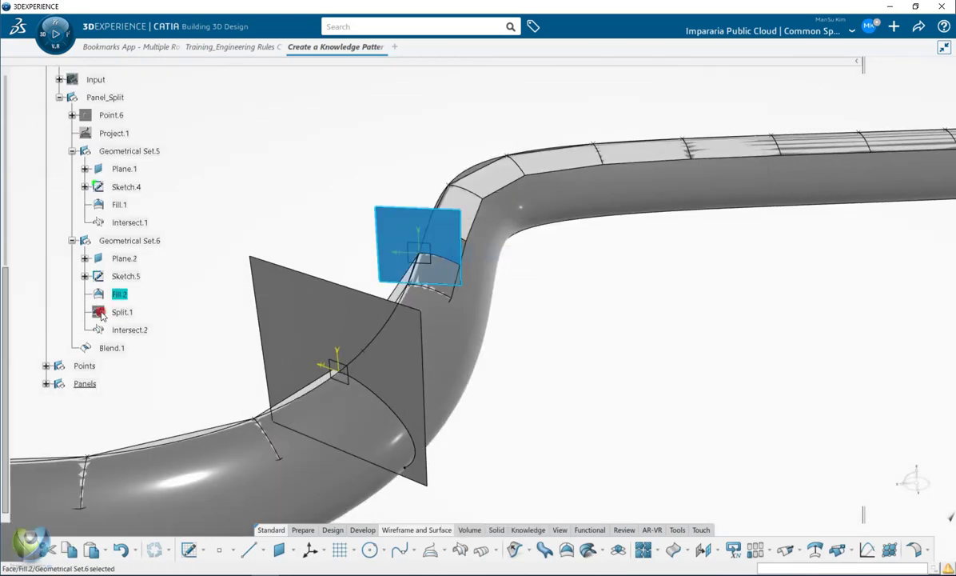
left_click(128, 277)
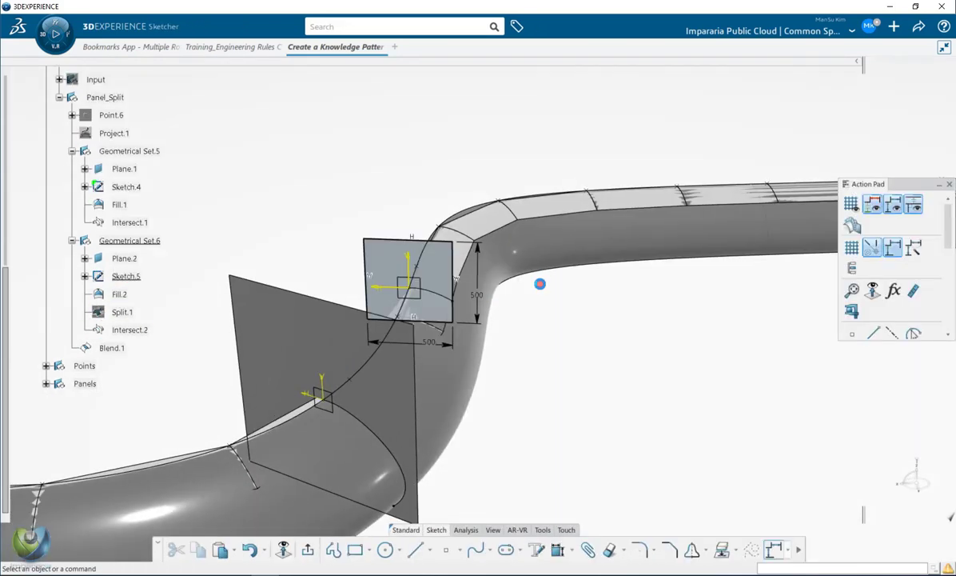
Set the Sketch.5 rectangle's width and height to 1000 mm each.
double_click(404, 446)
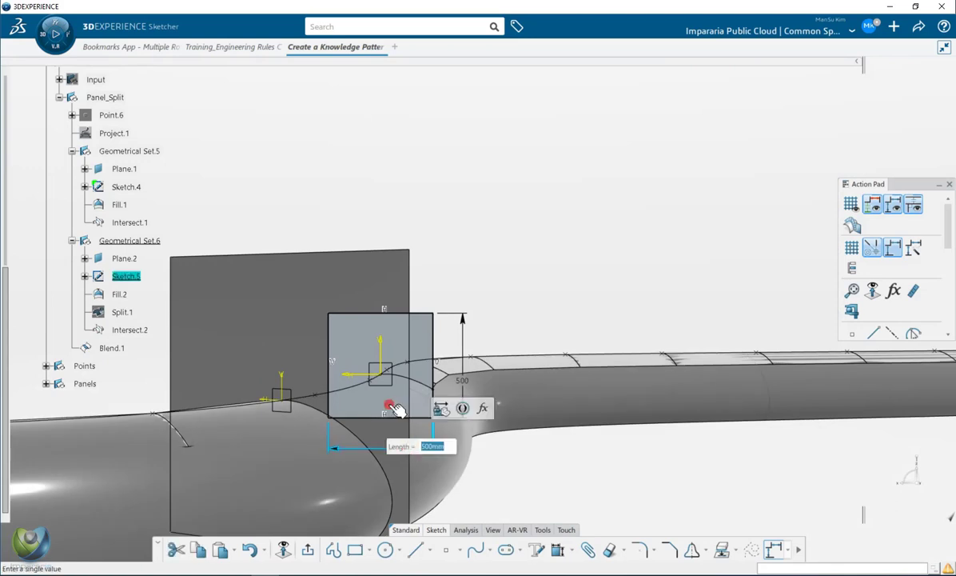
type("1000")
key("Return")
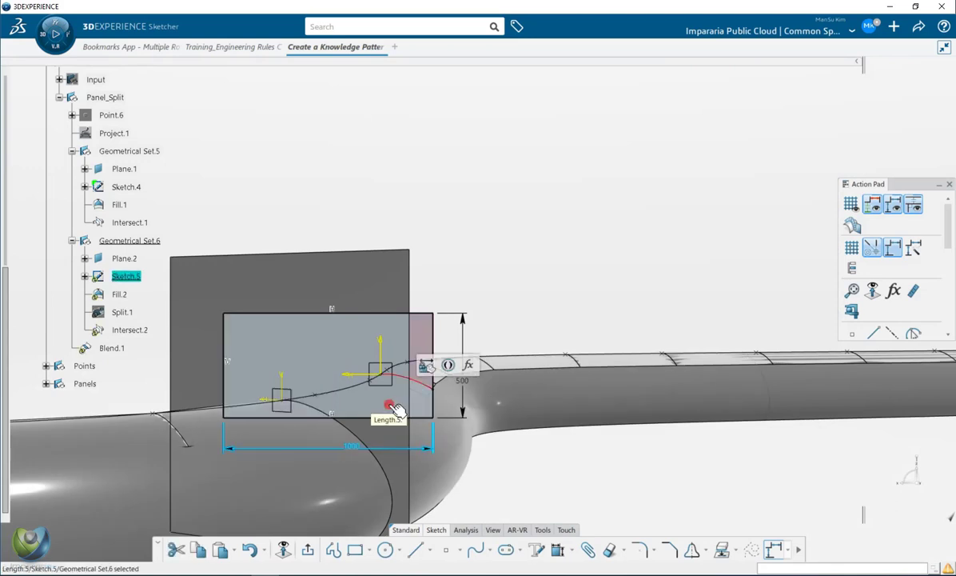
left_click(467, 325)
double_click(467, 324)
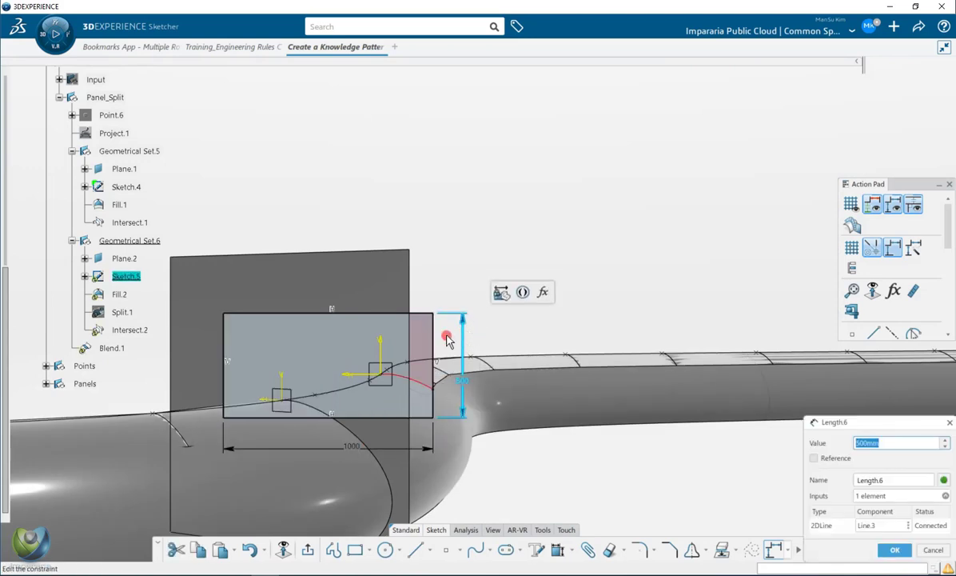
key("Return")
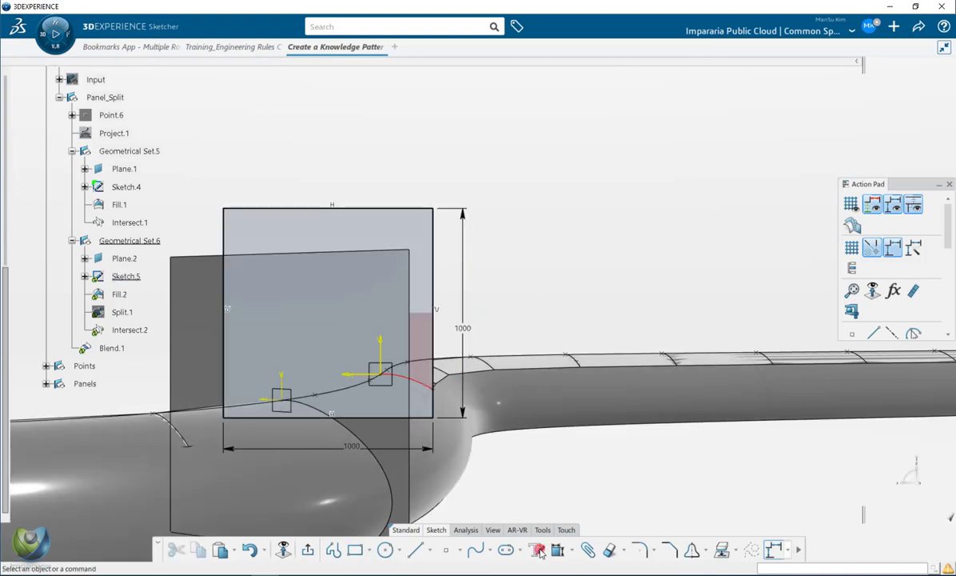
Make the horizontal edges of the Sketch.5 rectangle symmetric about the horizontal sketch axis.
left_click(564, 553)
middle_click_drag(392, 450, 377, 341)
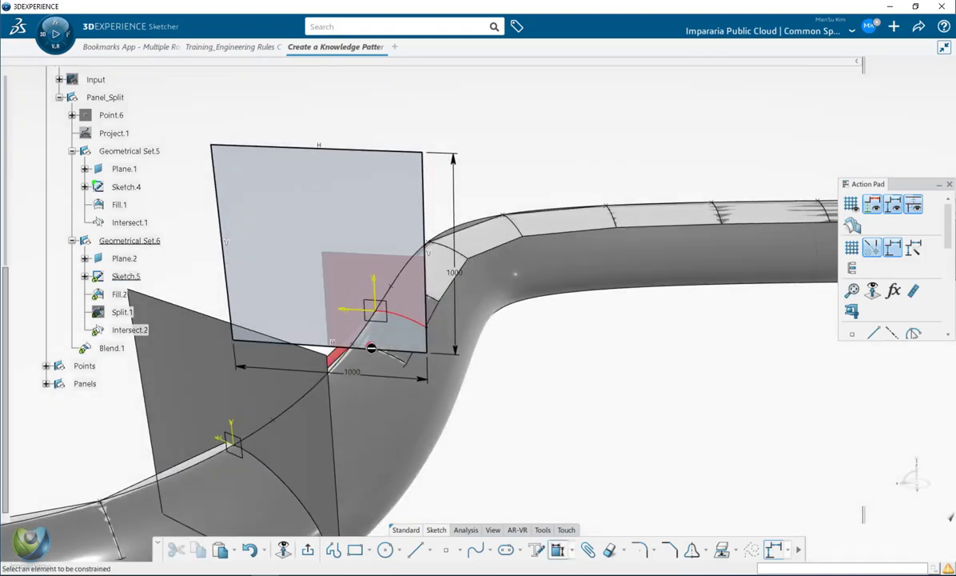
left_click(366, 344)
left_click(338, 148)
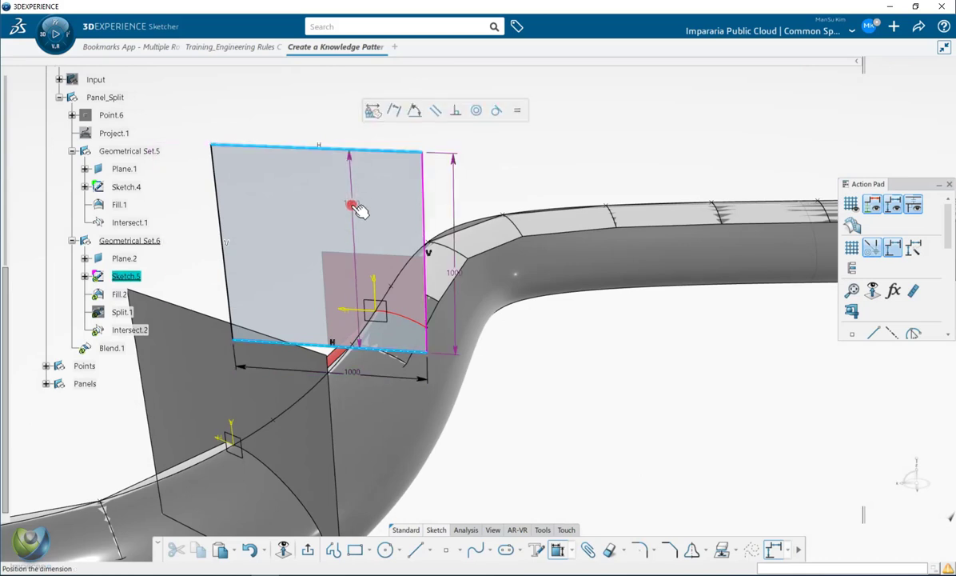
right_click(359, 209)
left_click(404, 357)
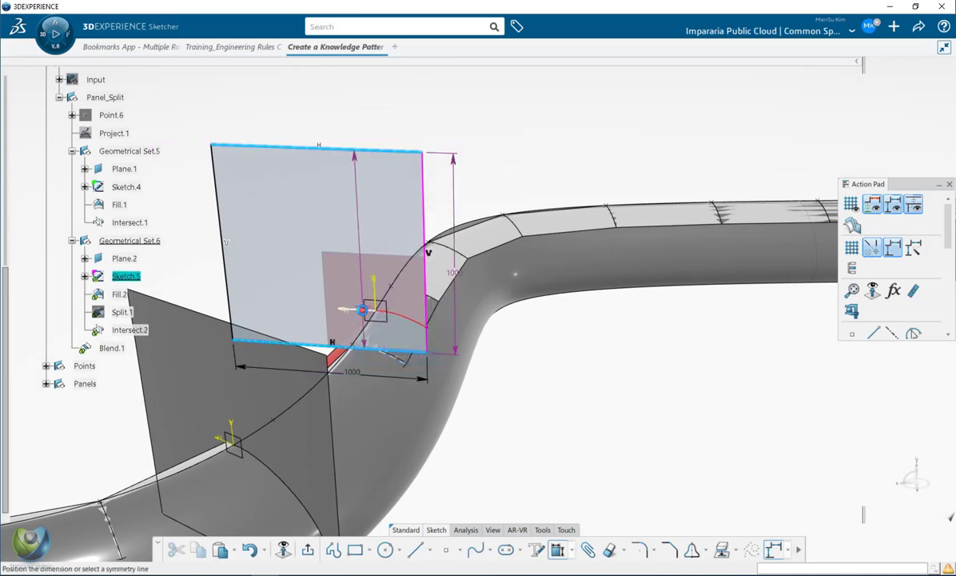
left_click(457, 358)
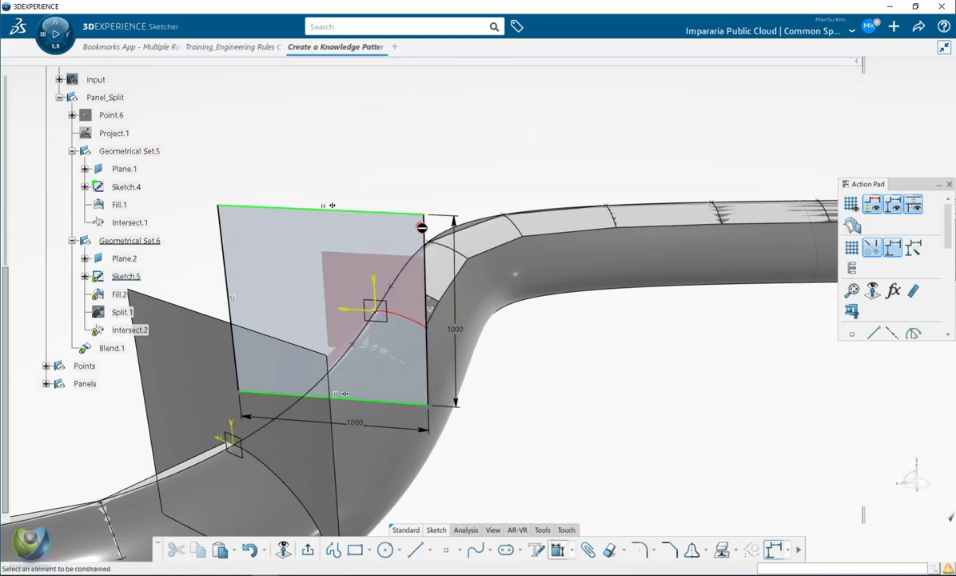
Make the vertical edges of the Sketch.5 rectangle symmetric about the vertical sketch axis and leave the sketch.
left_click(423, 232)
left_click(224, 235)
right_click(269, 254)
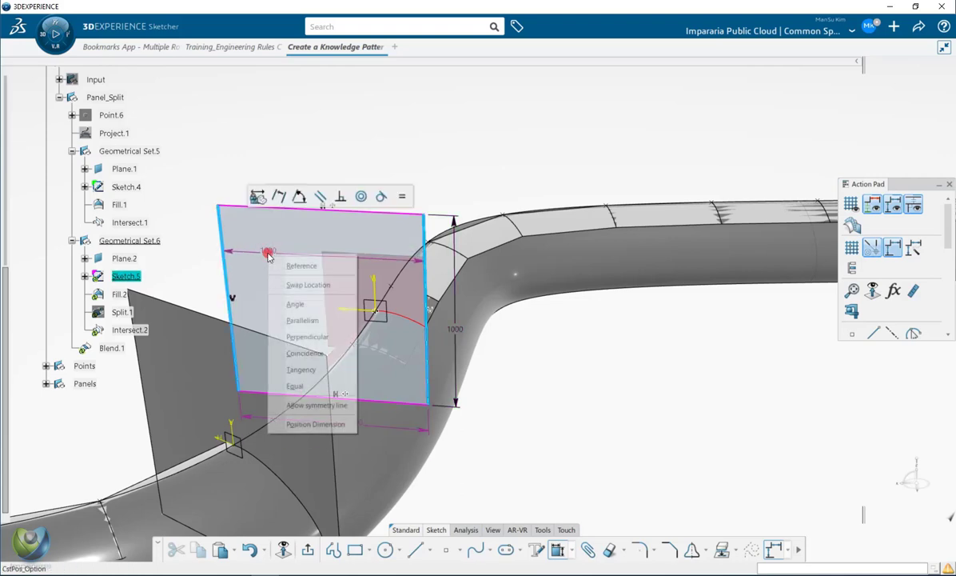
left_click(339, 405)
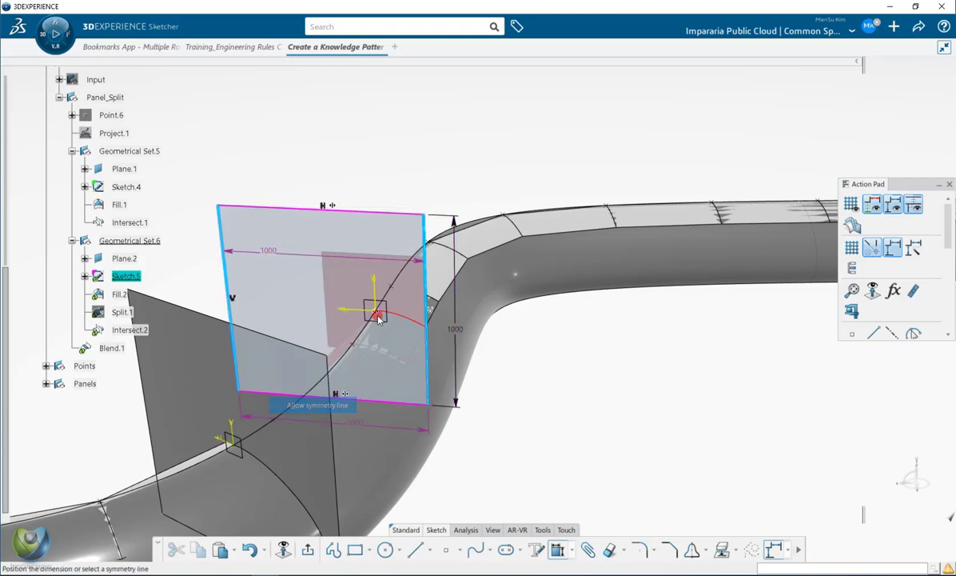
left_click(374, 293)
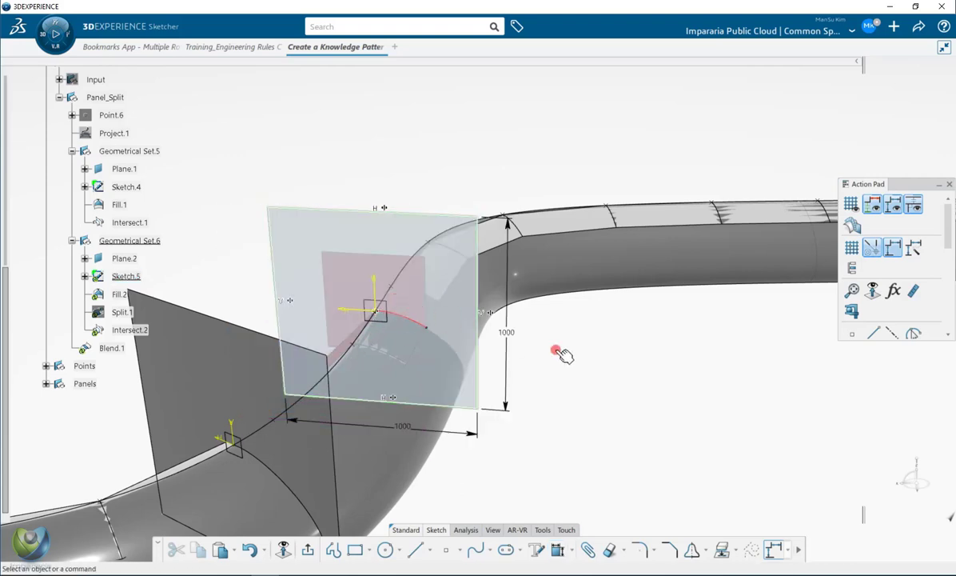
middle_click_drag(559, 352, 363, 463)
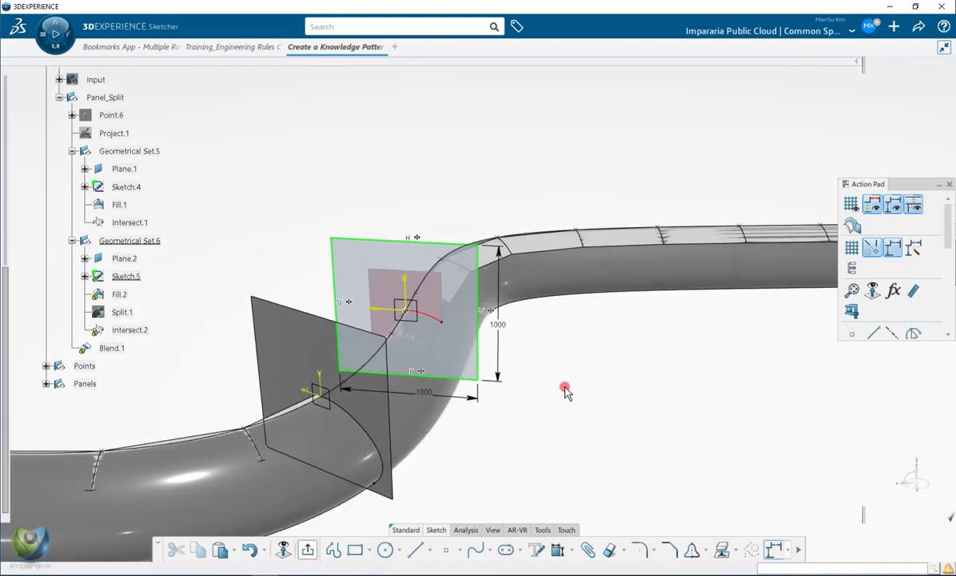
left_click(572, 378)
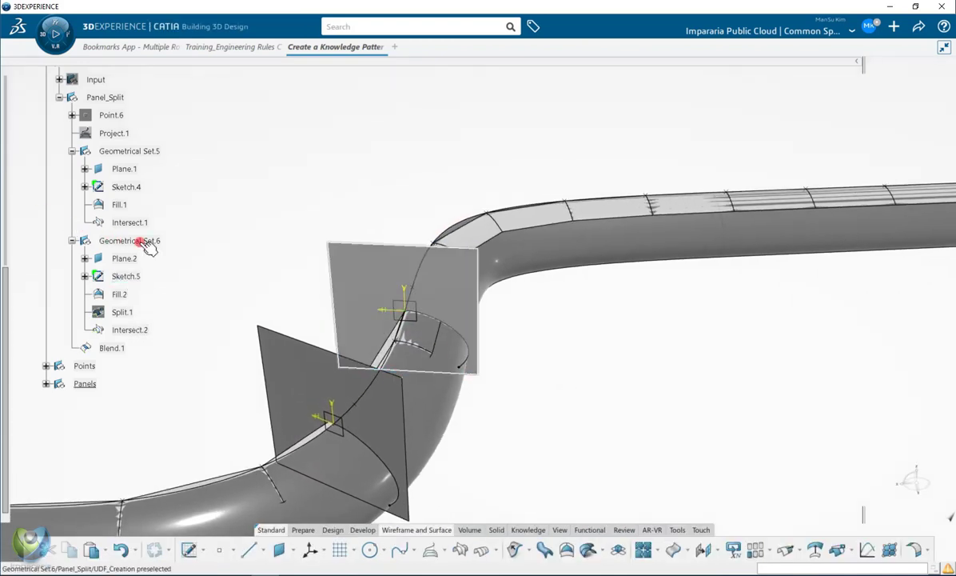
Hide Geometrical Set.5 and Geometrical Set.6 and collapse both in the tree.
left_click(120, 151)
left_click(124, 241, "ctrl")
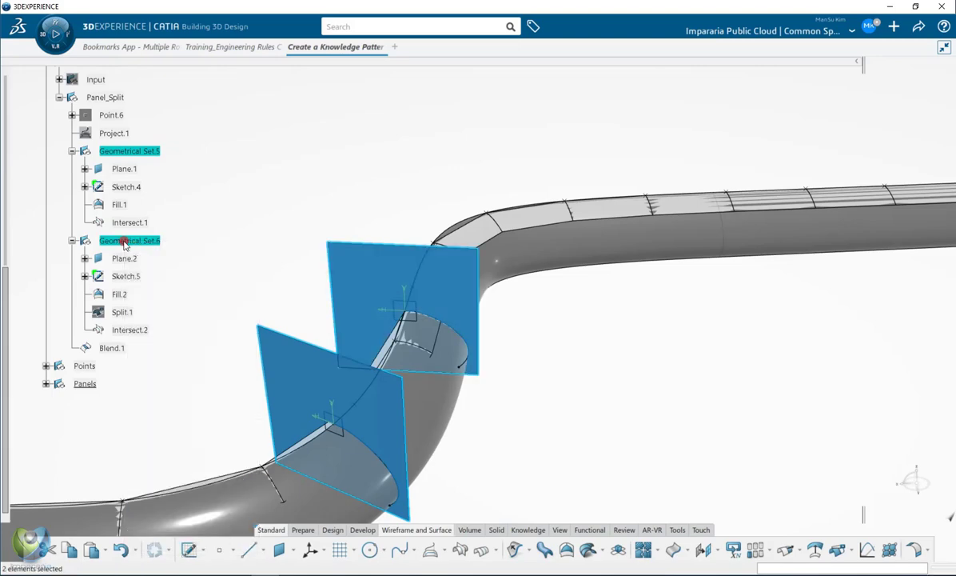
key("space")
scroll(106, 223, "up", 1)
left_click(72, 202)
left_click(72, 219)
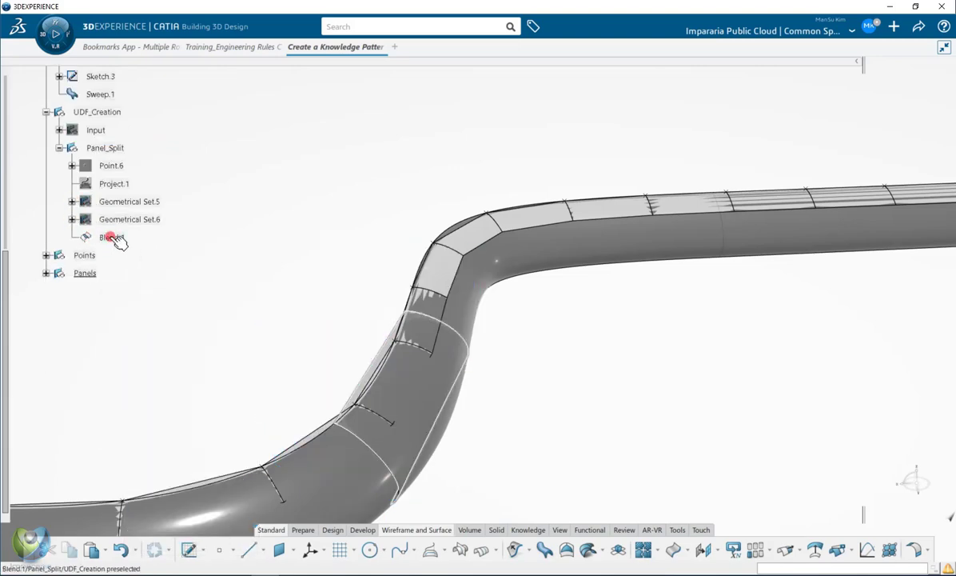
Highlight Blend.1 of Panel_Split to examine how the panel surface lies on the sweep.
left_click(112, 238)
middle_click_drag(497, 286, 420, 415)
Update the components of the UDF_Panel template in its User Feature Definition, keeping Panel_Split as the internal component.
scroll(152, 264, "up", 5)
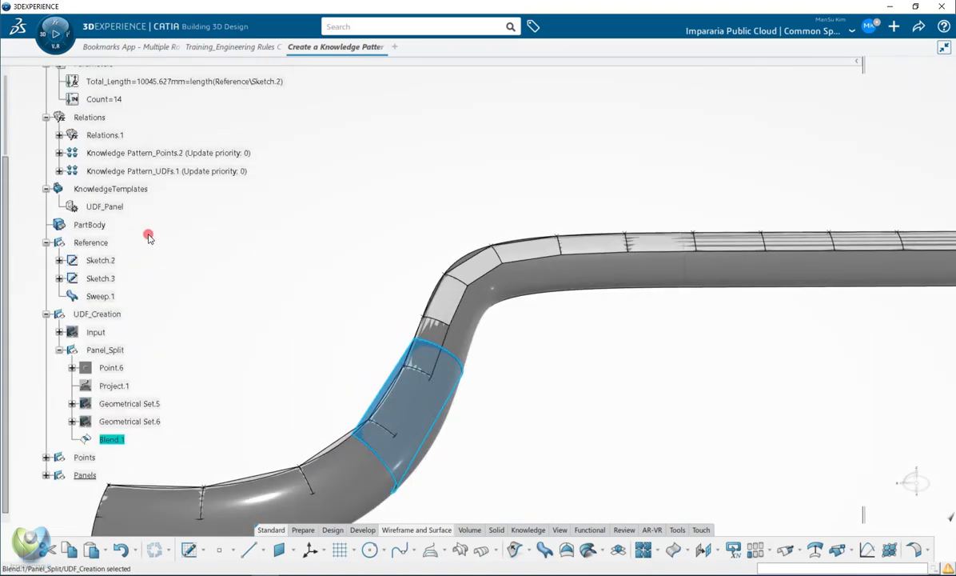
left_click(148, 238)
left_click(116, 206)
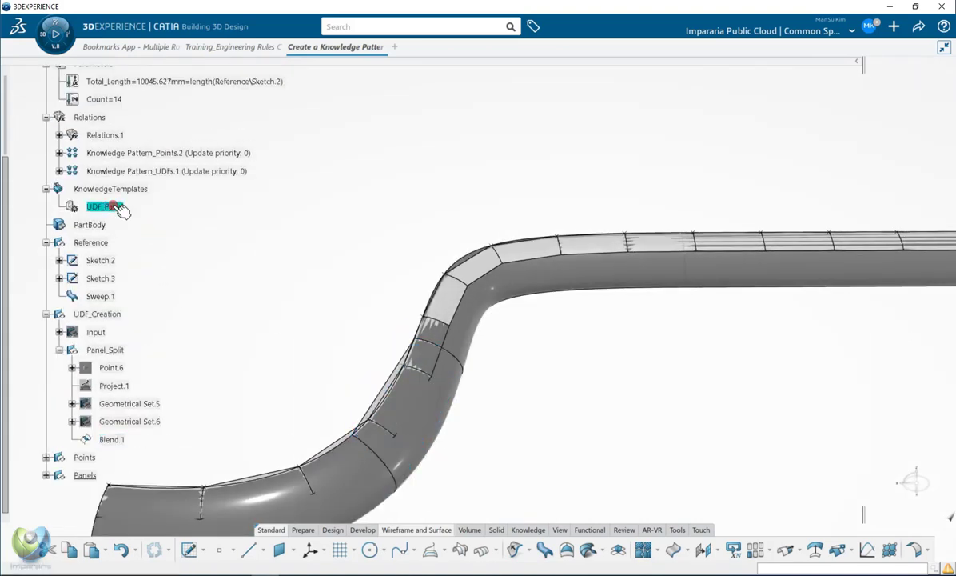
double_click(116, 207)
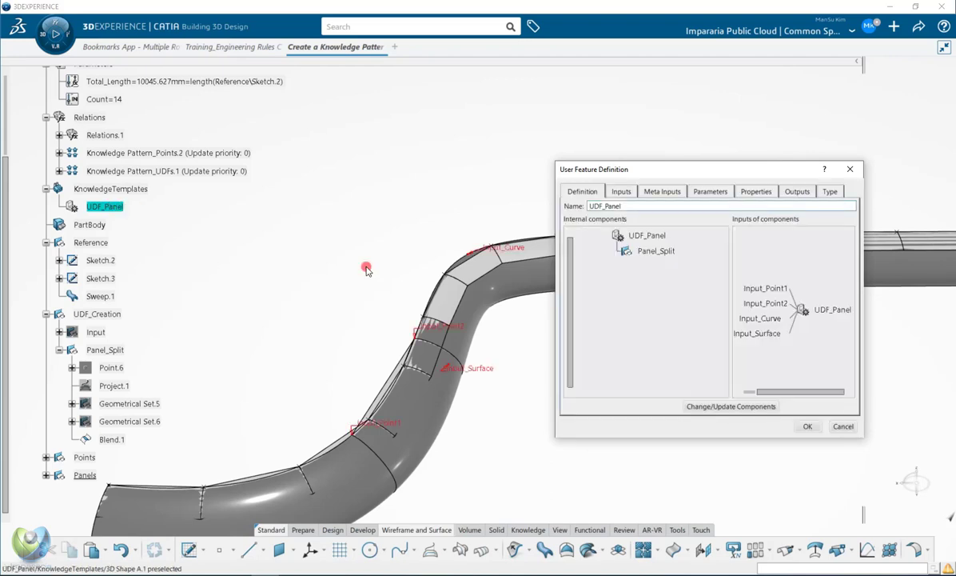
left_click(724, 408)
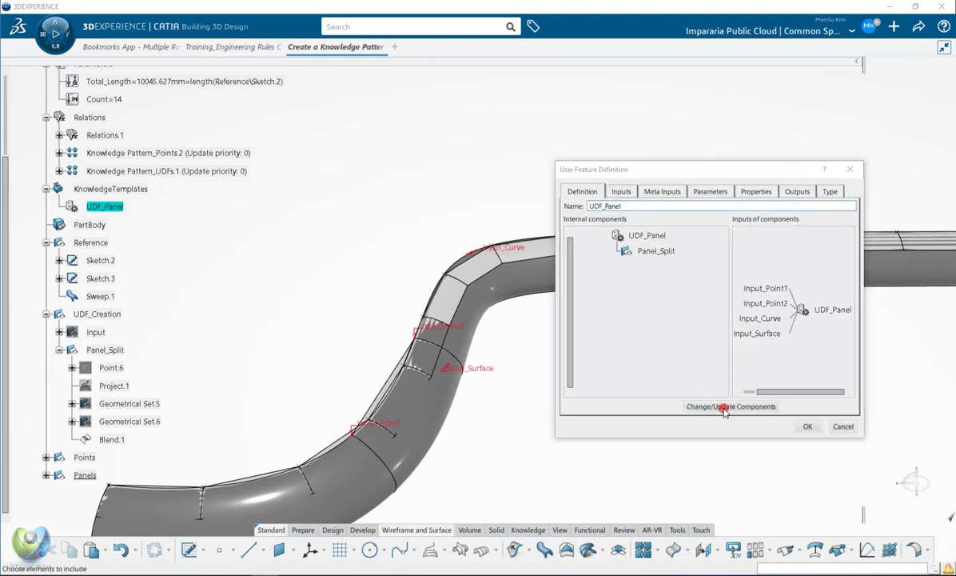
left_click(518, 348)
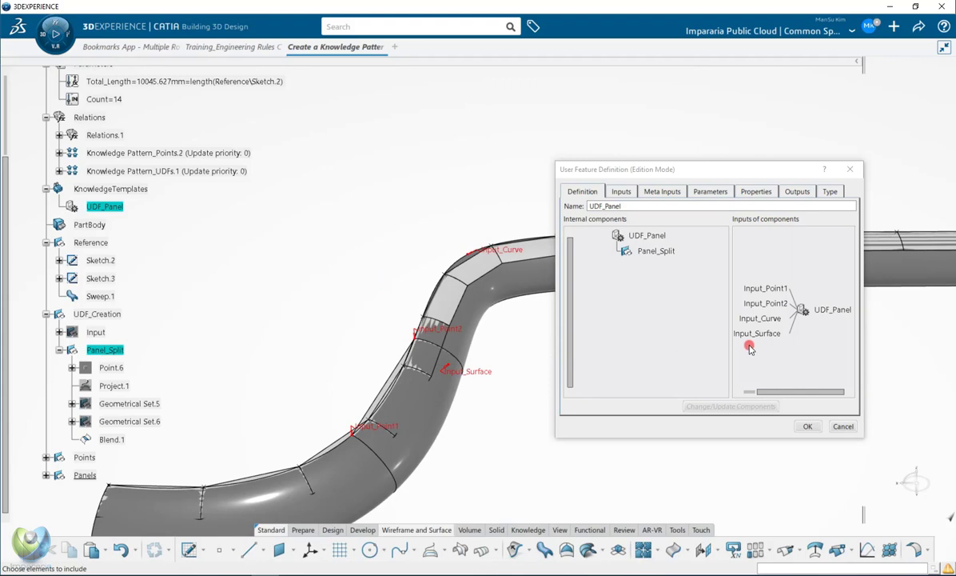
left_click(809, 427)
Delete all panel instances in the Panels set, from UDF_Panel.1 through UDF_Panel.28, to have the knowledge pattern recreate them.
middle_click_drag(553, 374, 517, 371)
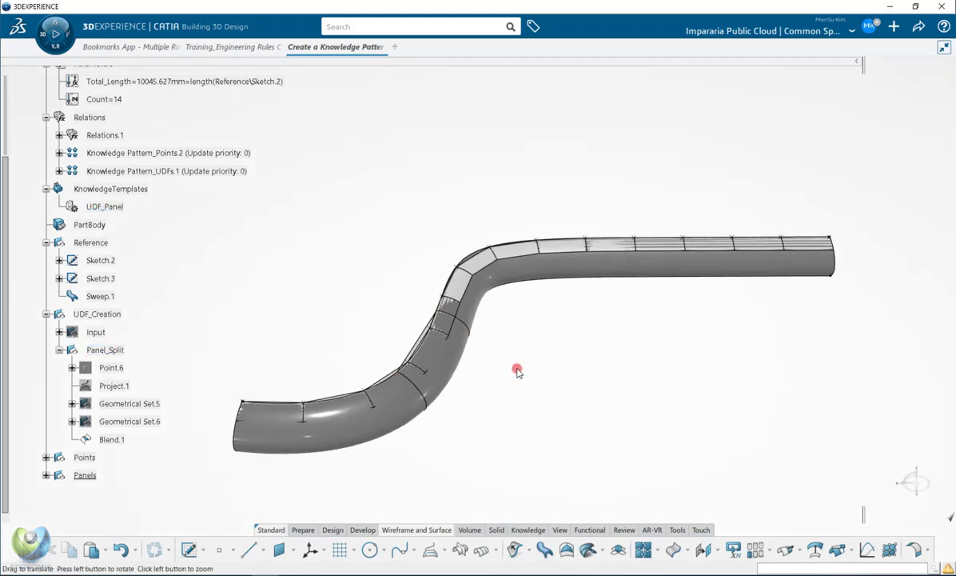
scroll(111, 416, "down", 1)
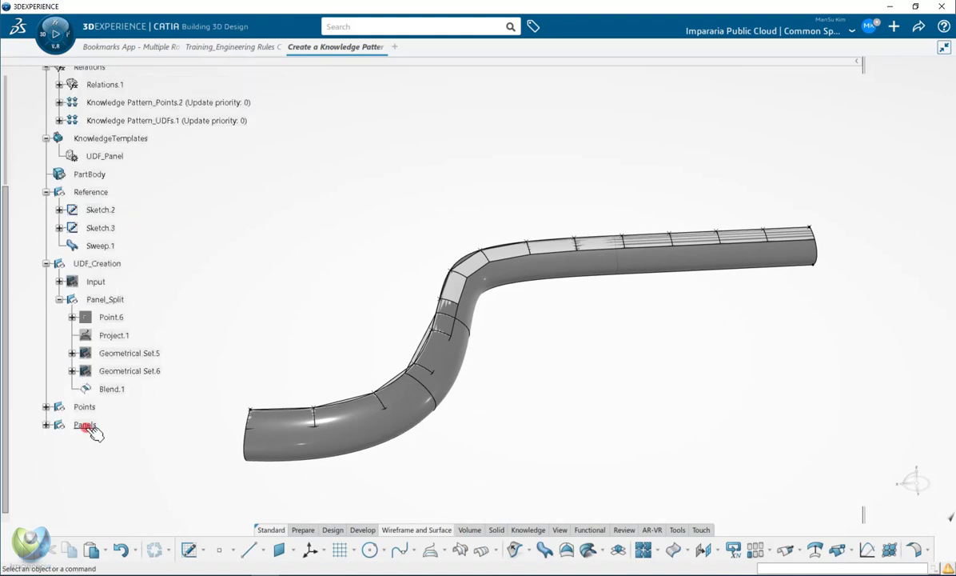
left_click(86, 426)
left_click(47, 425)
scroll(99, 409, "down", 5)
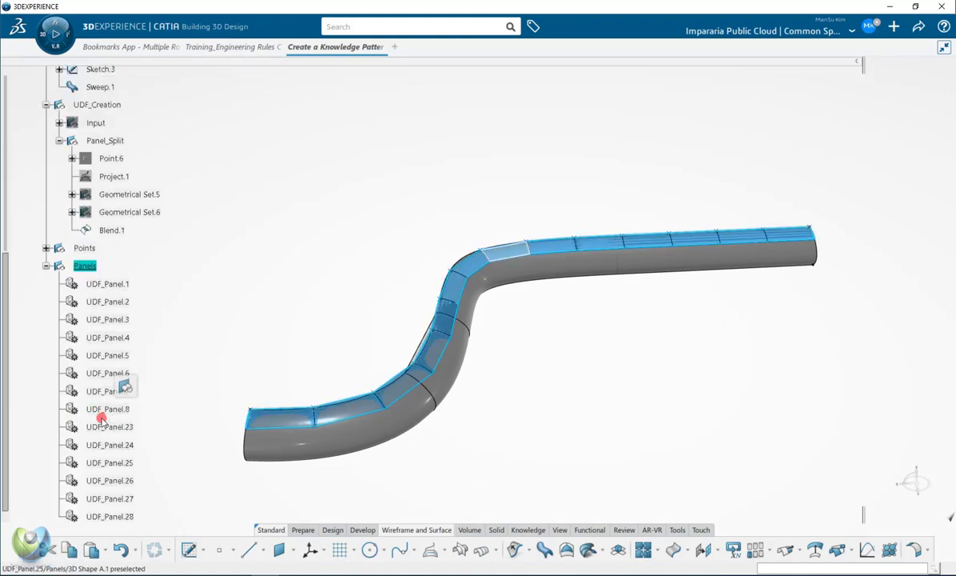
left_click(122, 184)
left_click(256, 346)
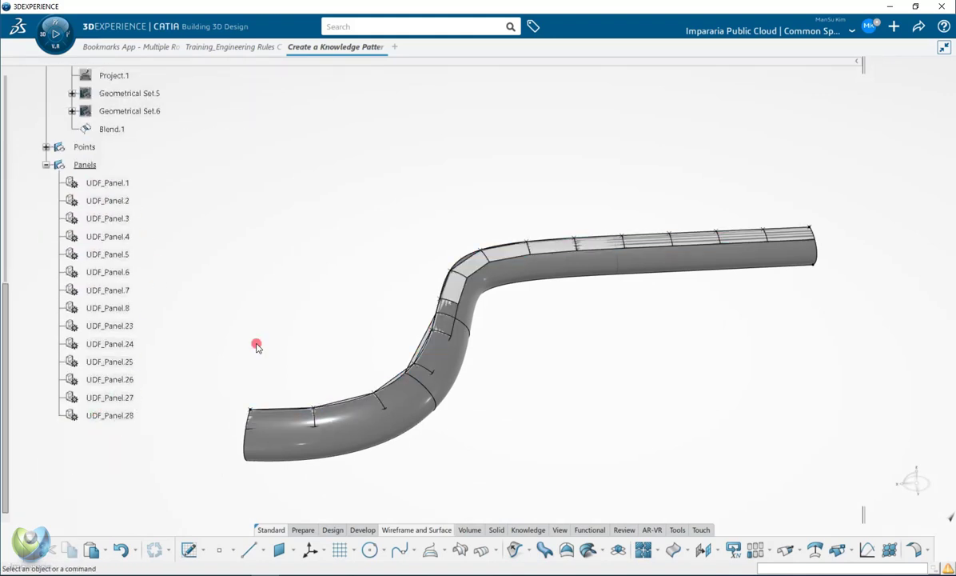
left_click(111, 185)
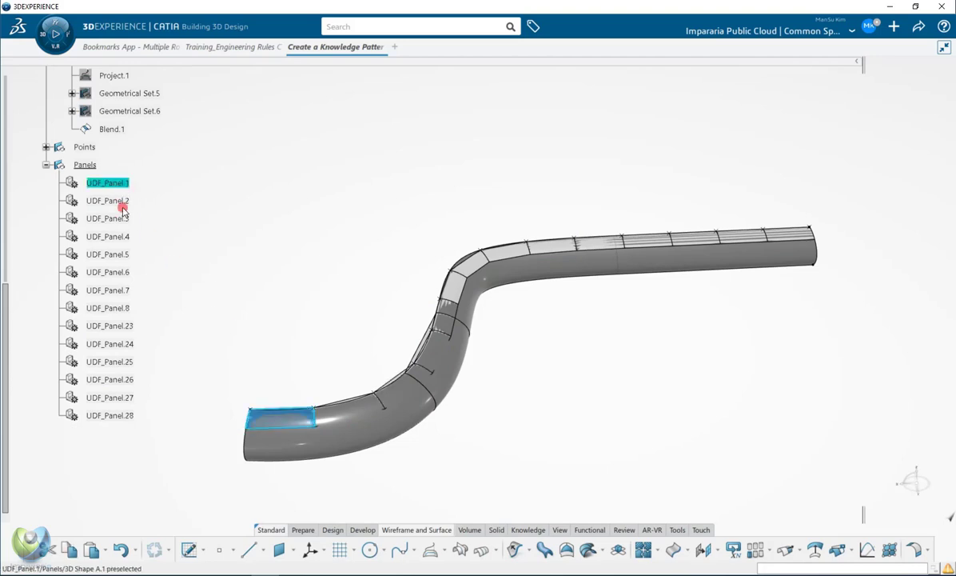
left_click(128, 415, "shift")
key("Delete")
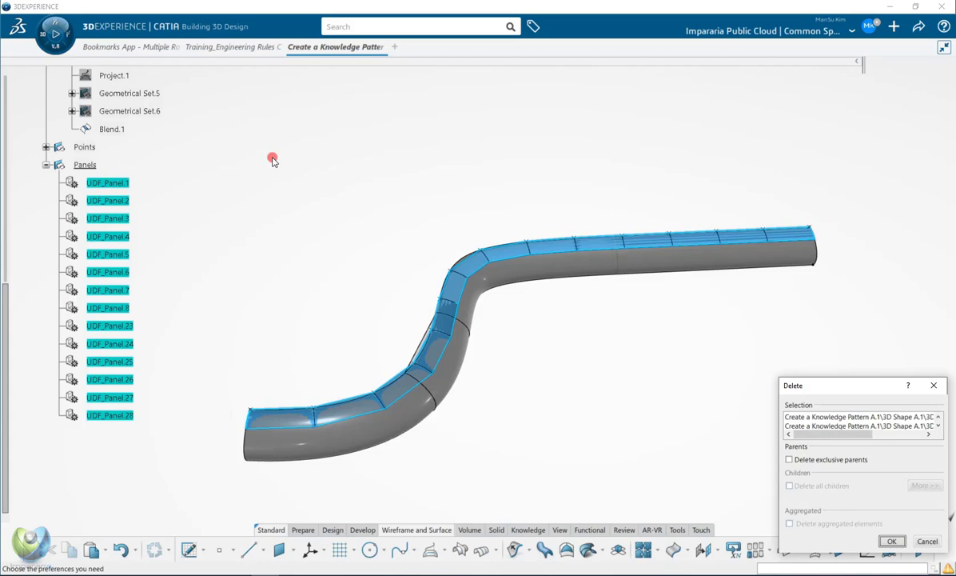
key("Return")
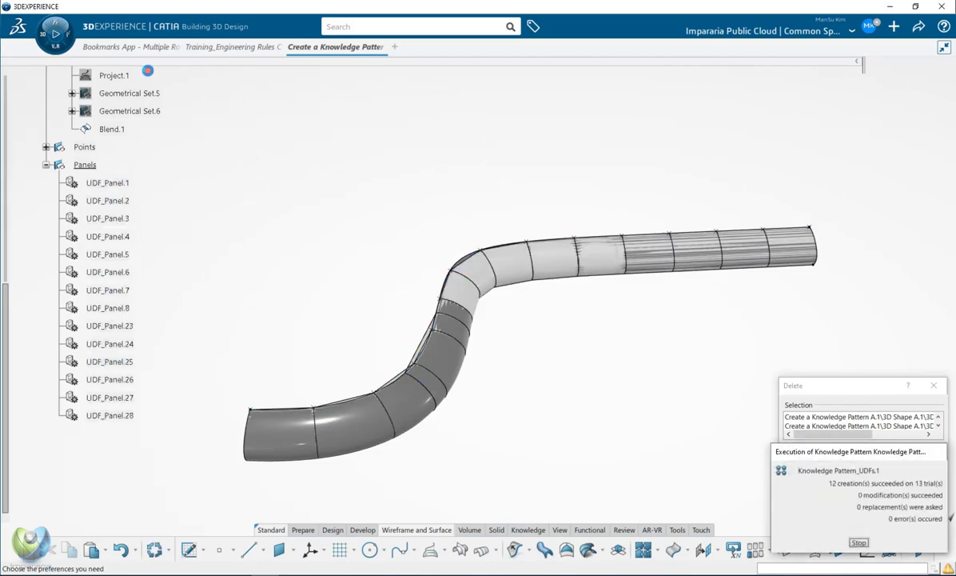
Collapse and hide the Reference, UDF_Creation and Points sets, and collapse the Panels set in the tree.
scroll(182, 244, "up", 3)
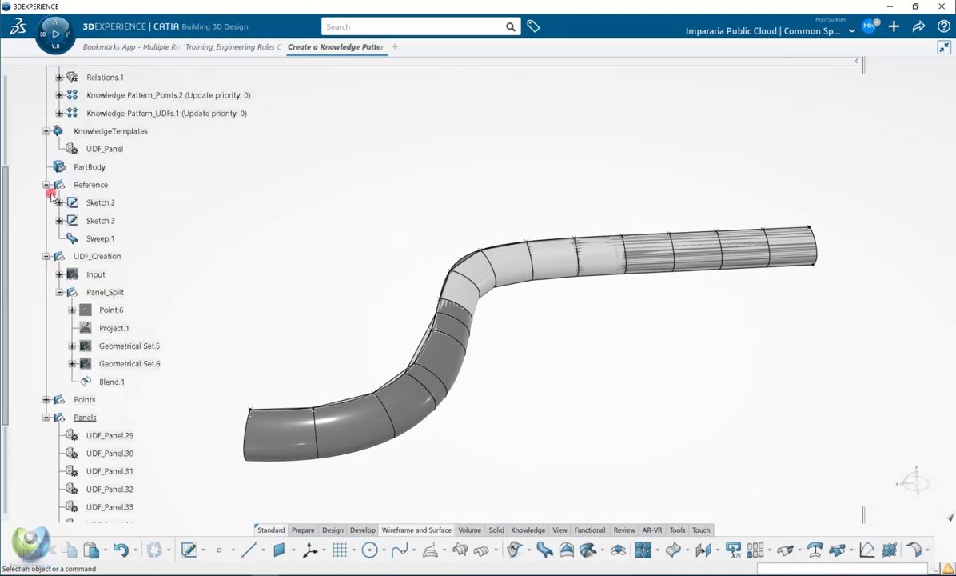
left_click(128, 114)
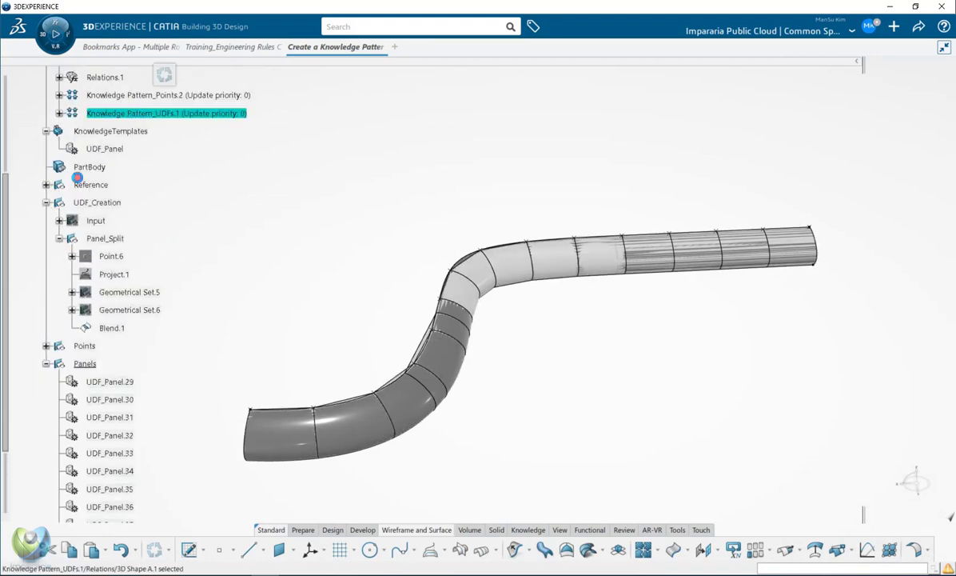
left_click(46, 204)
left_click(91, 185)
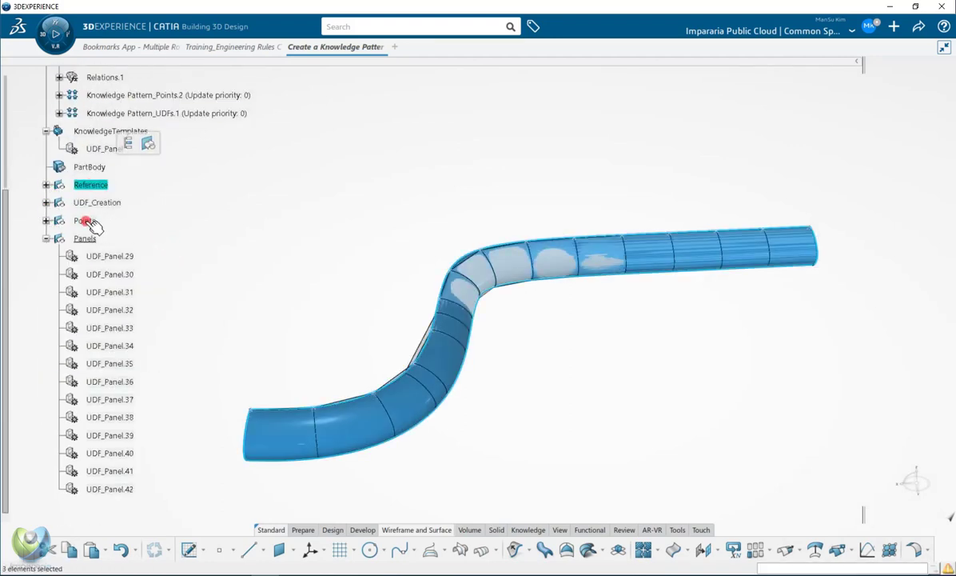
left_click(86, 221, "shift")
right_click(88, 223)
left_click(117, 261)
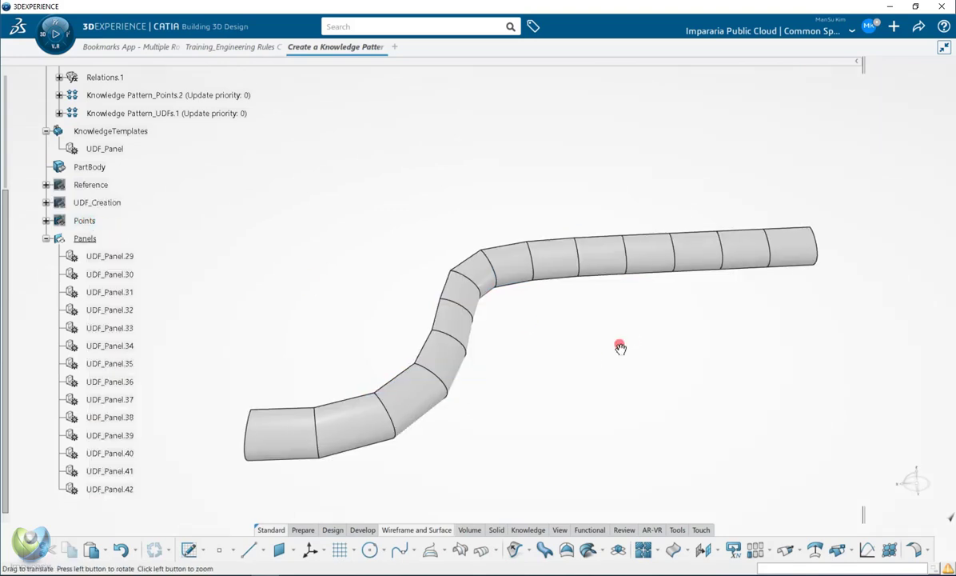
middle_click_drag(620, 347, 550, 352)
left_click(44, 239)
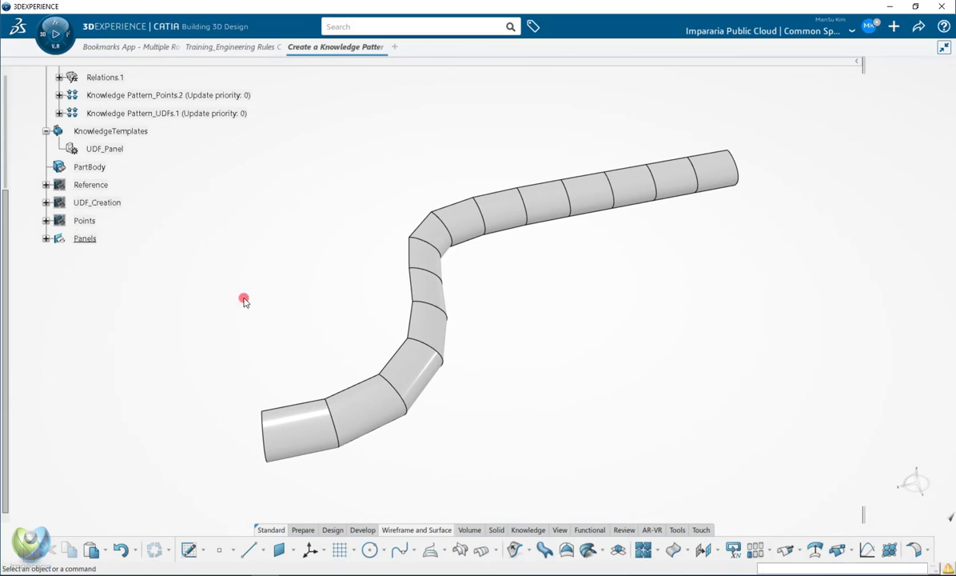
scroll(245, 298, "up", 3)
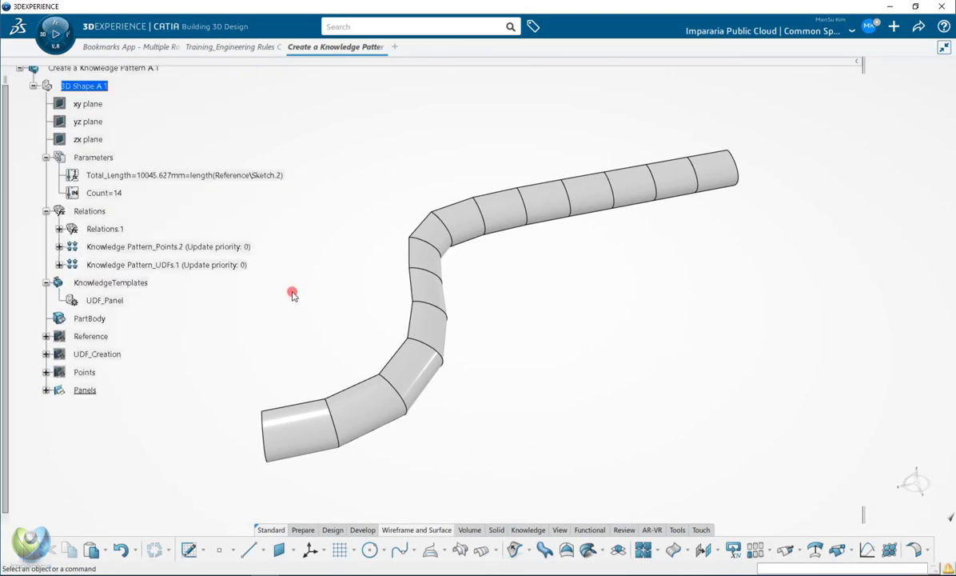
scroll(290, 290, "up", 1)
middle_click_drag(539, 339, 523, 361)
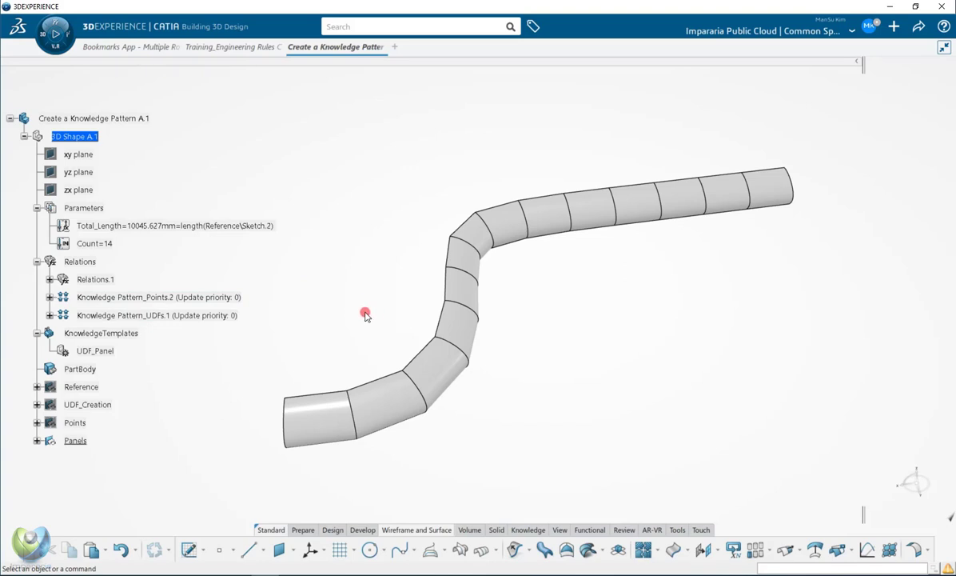
mouse_move(605, 330)
middle_mouse_down()
mouse_move(583, 337)
mouse_move(593, 342)
middle_mouse_up()
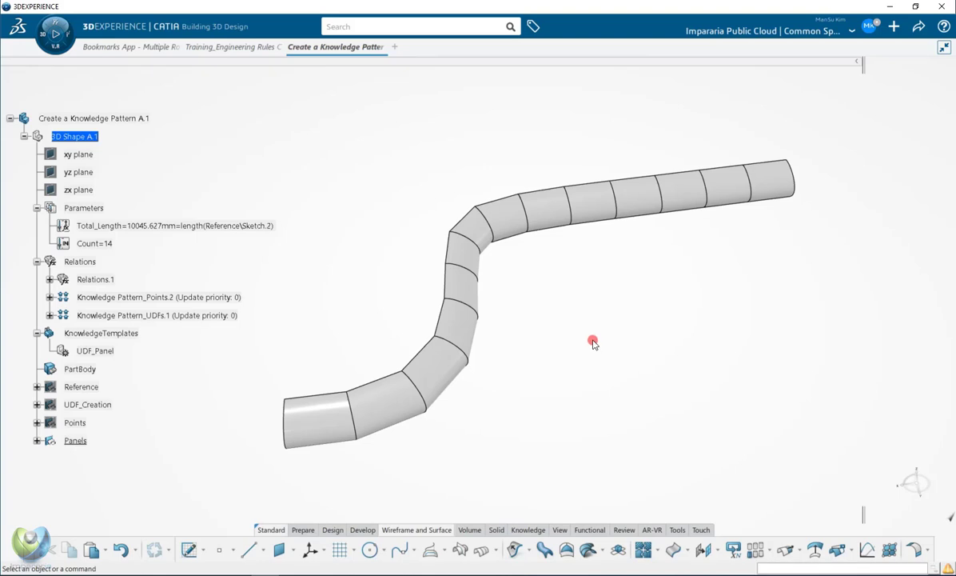